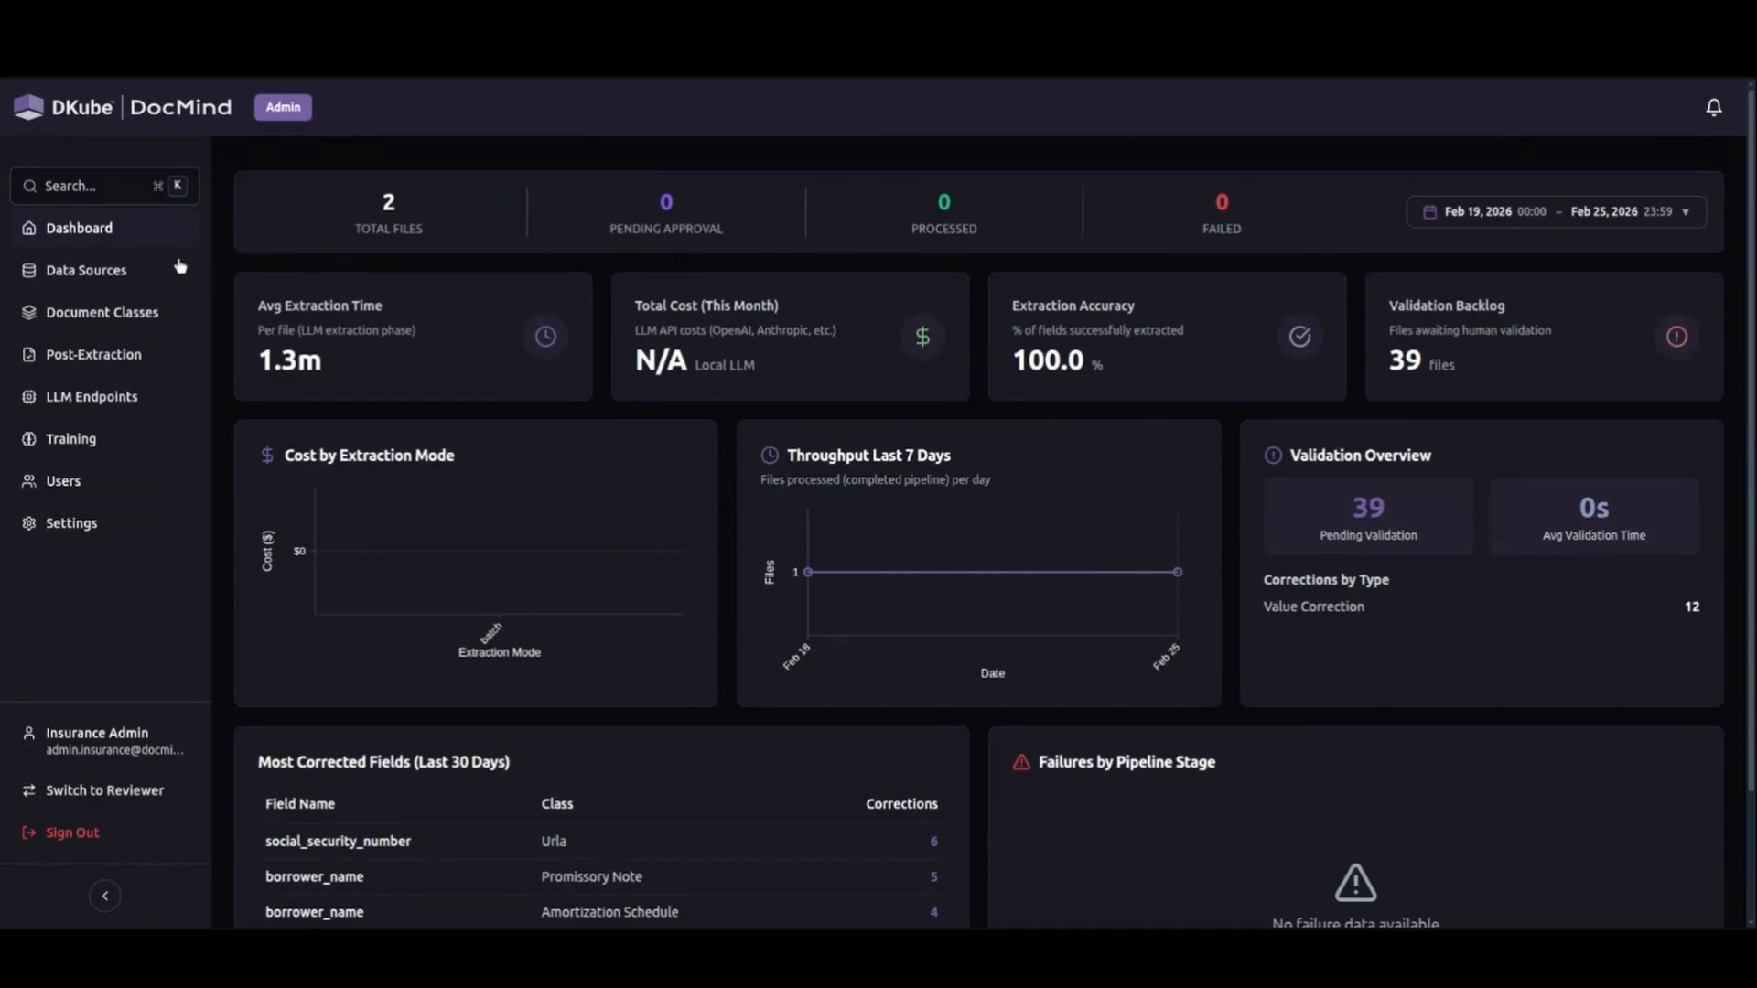
Start adding a new source in Data Sources and read the S3 setup guide on deploying the IAM role.
click(151, 267)
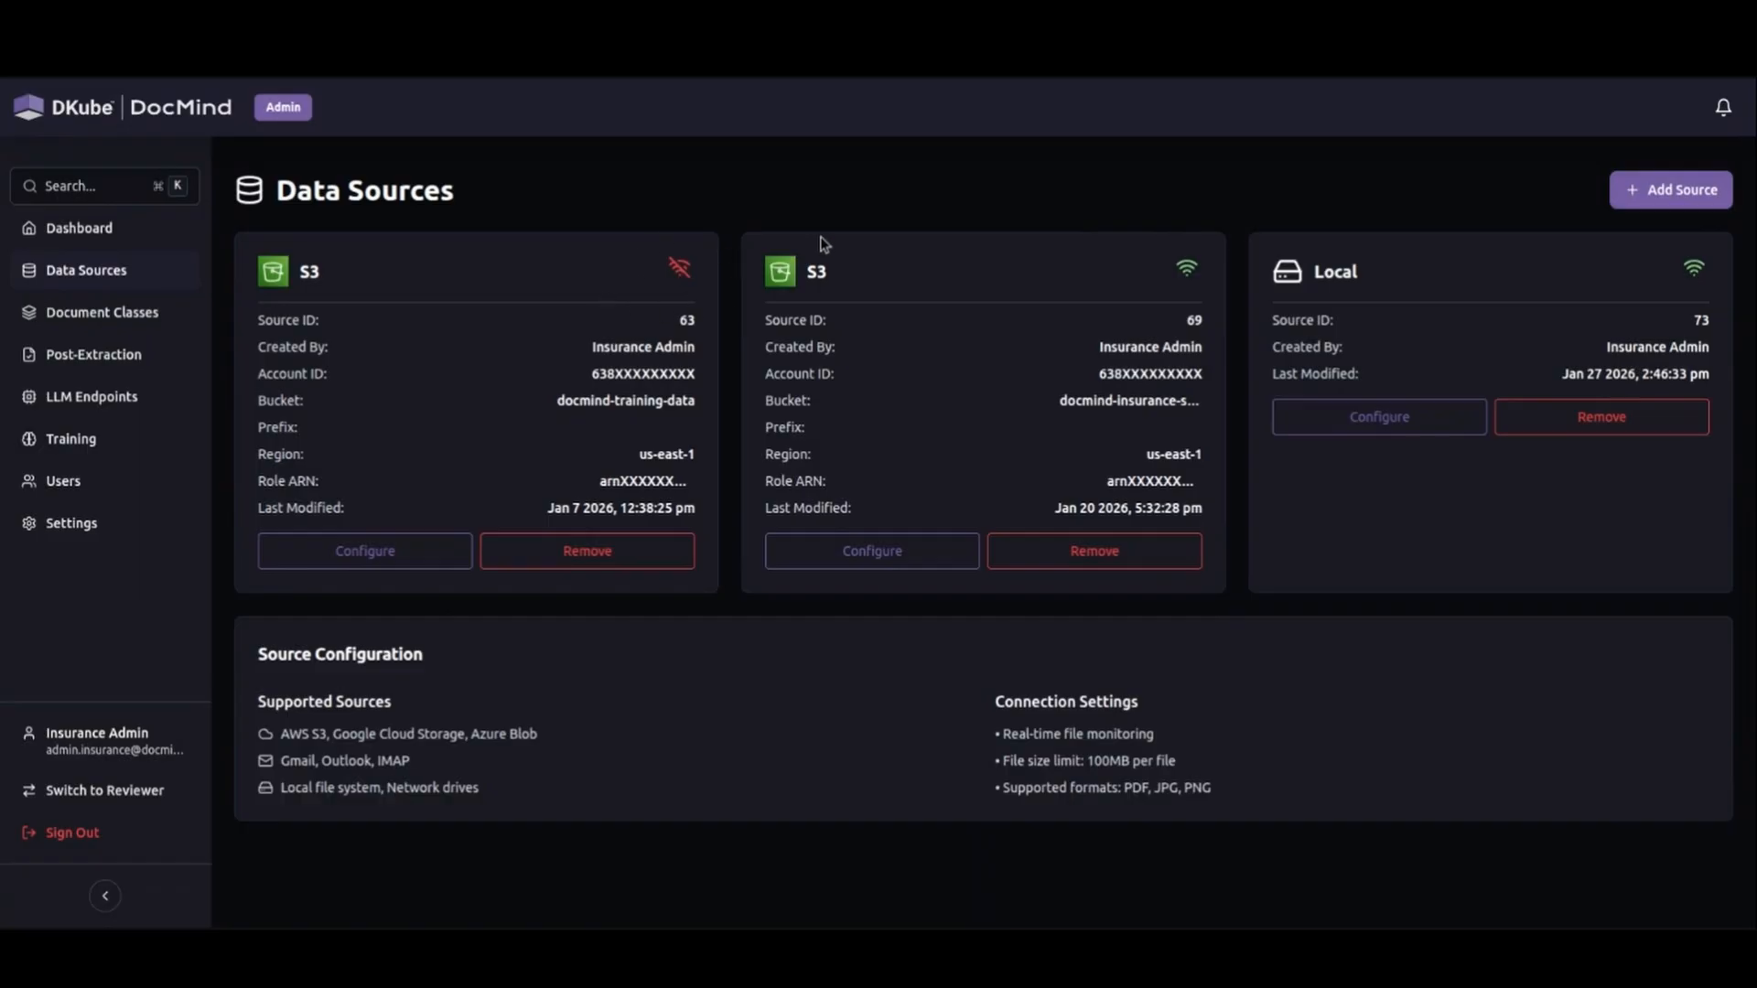
click(1671, 183)
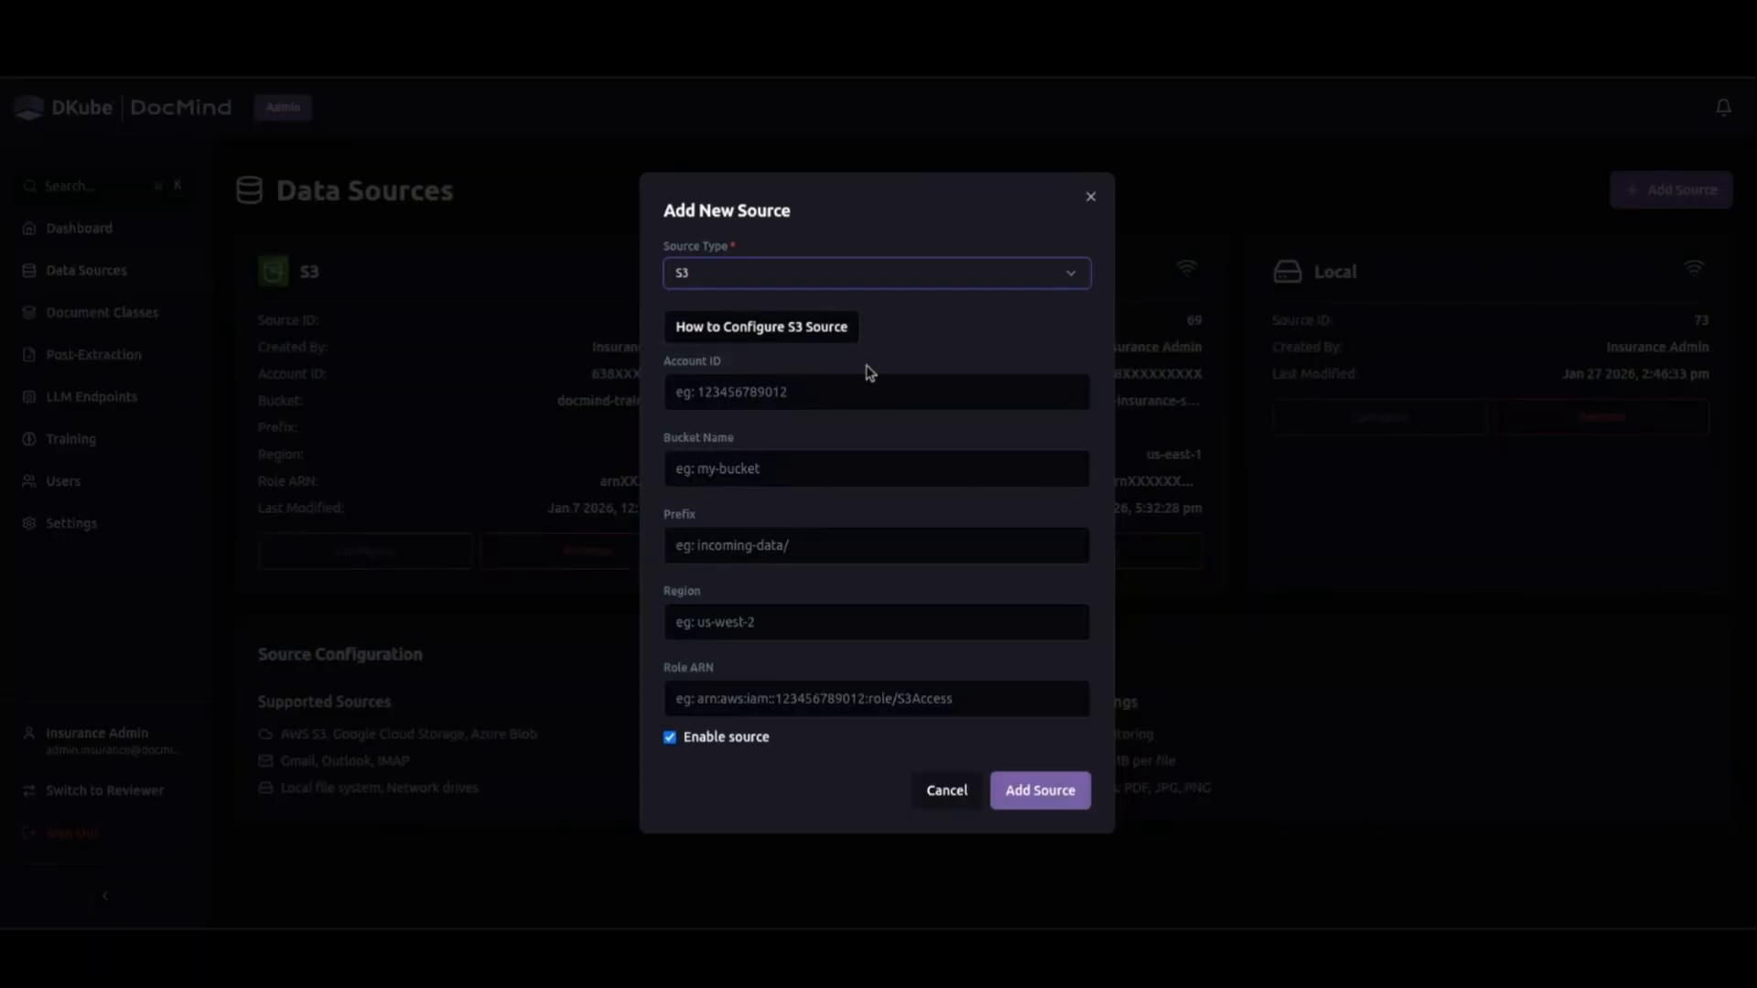
click(832, 335)
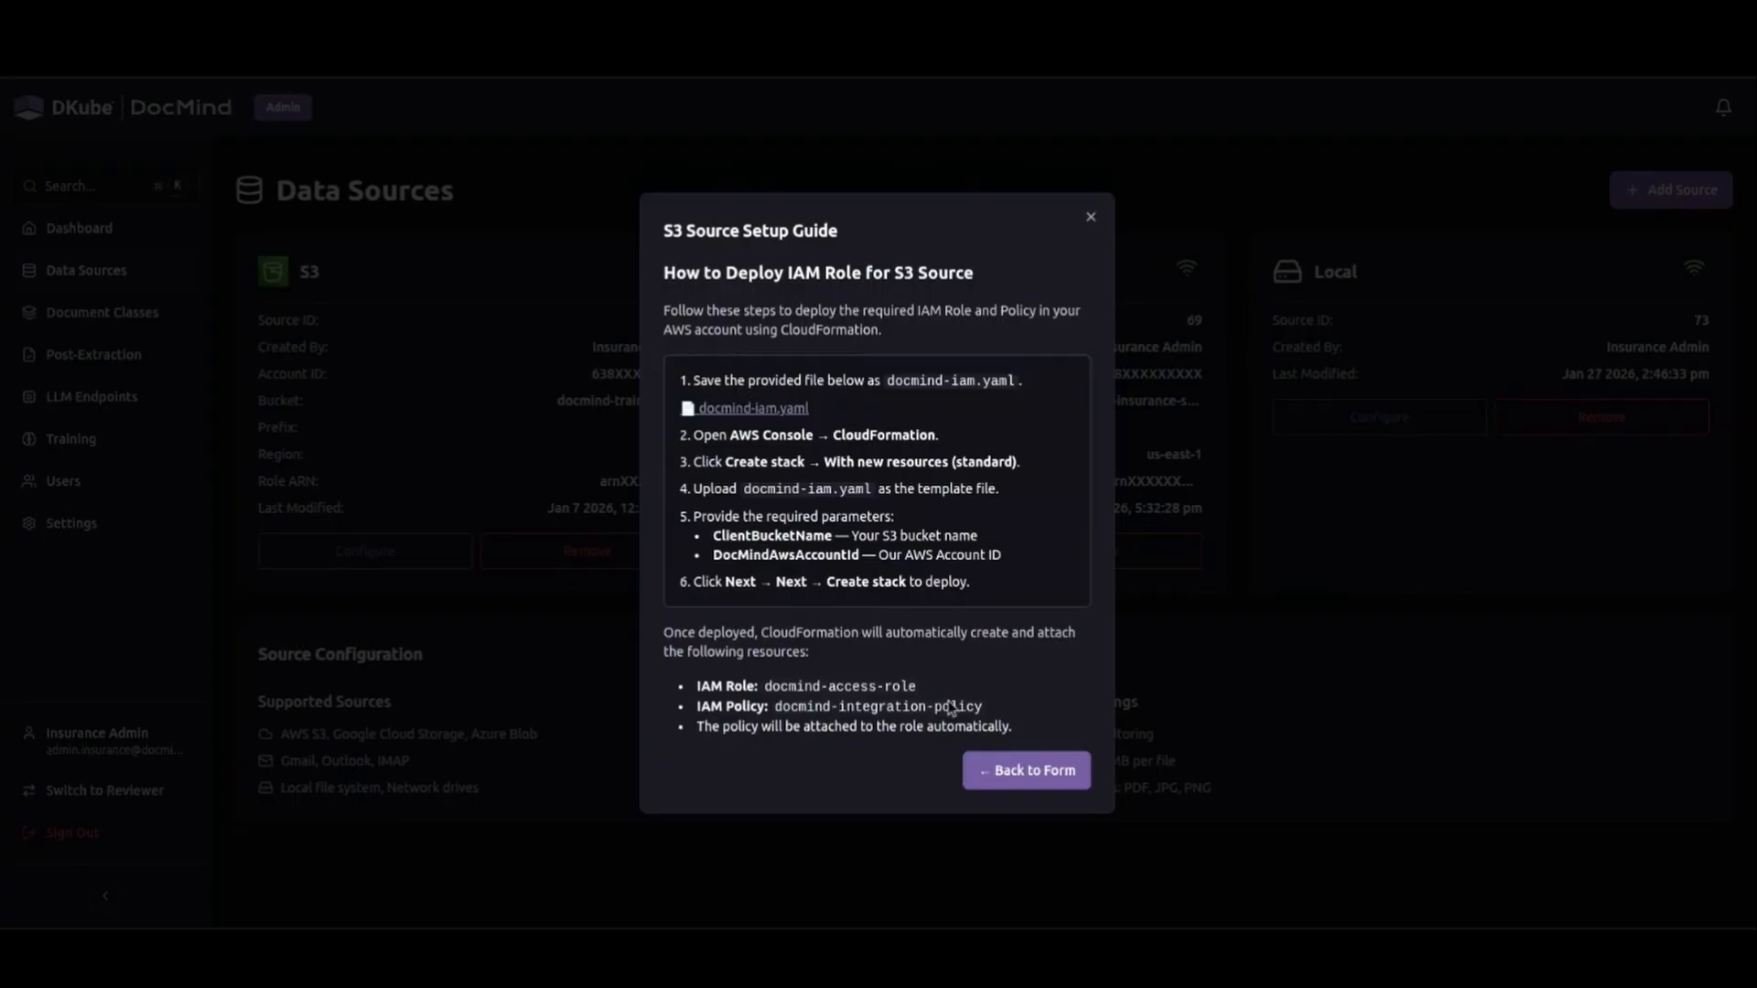
click(1000, 772)
Examine the available source types and the S3 connection fields, and cancel the new source form.
click(827, 270)
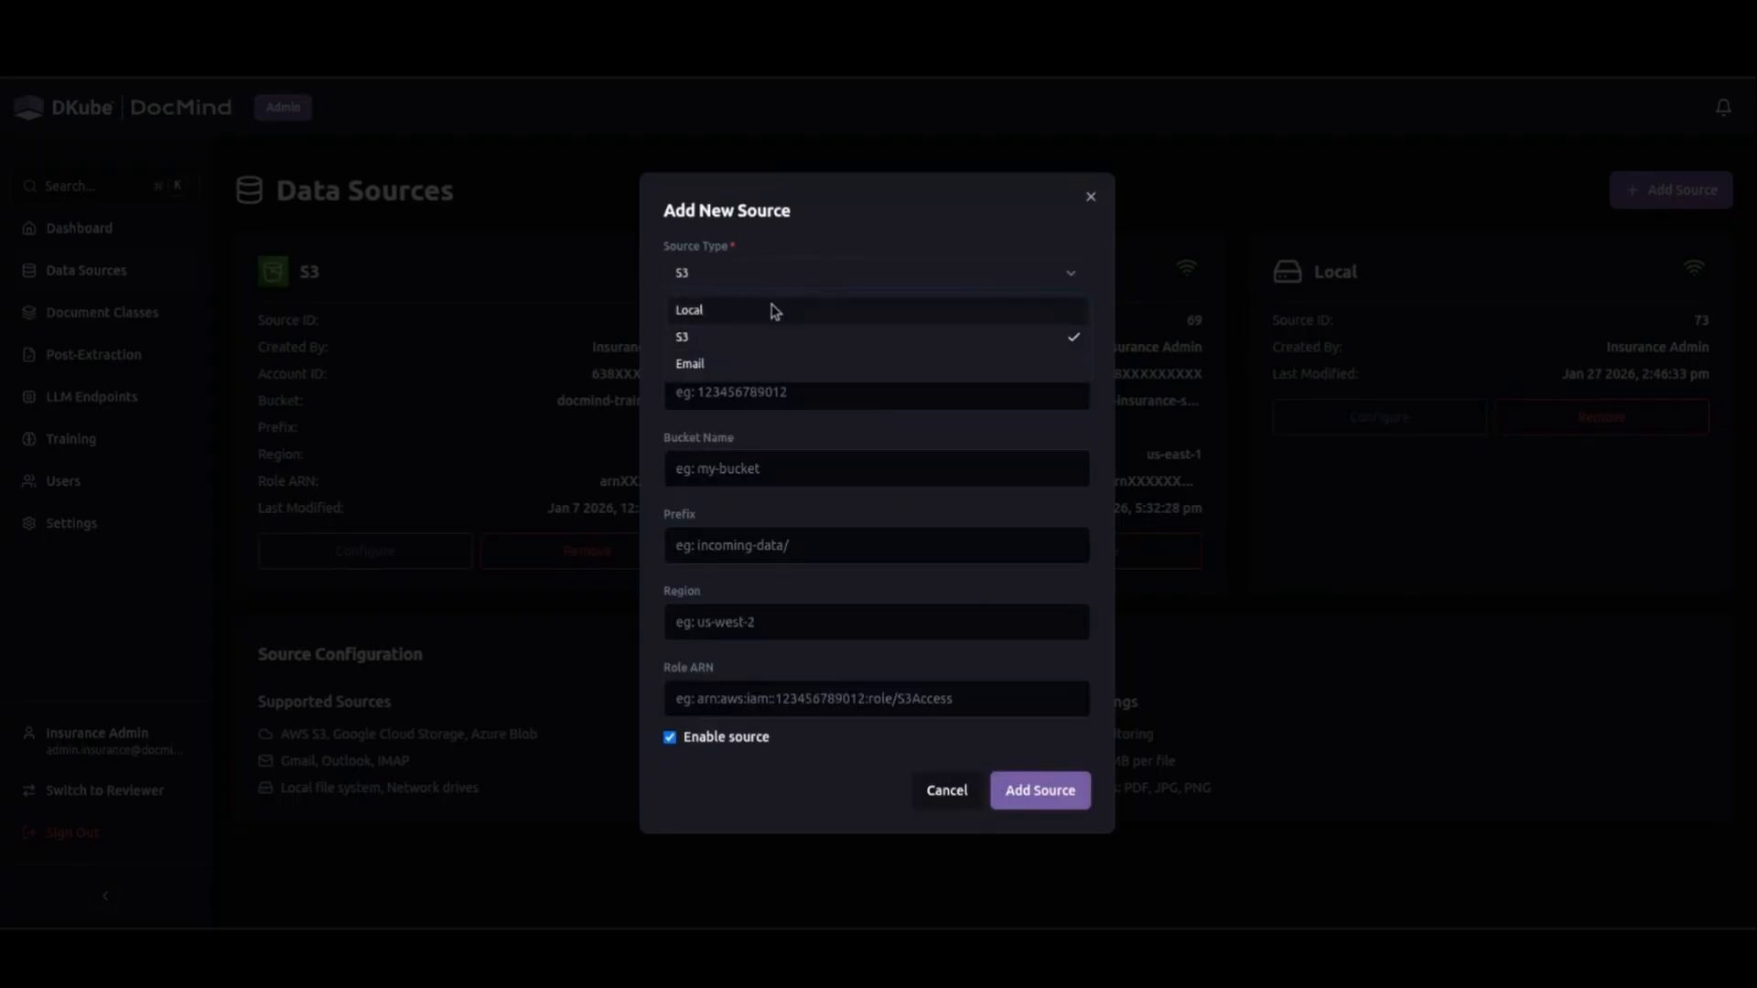
click(799, 453)
click(750, 395)
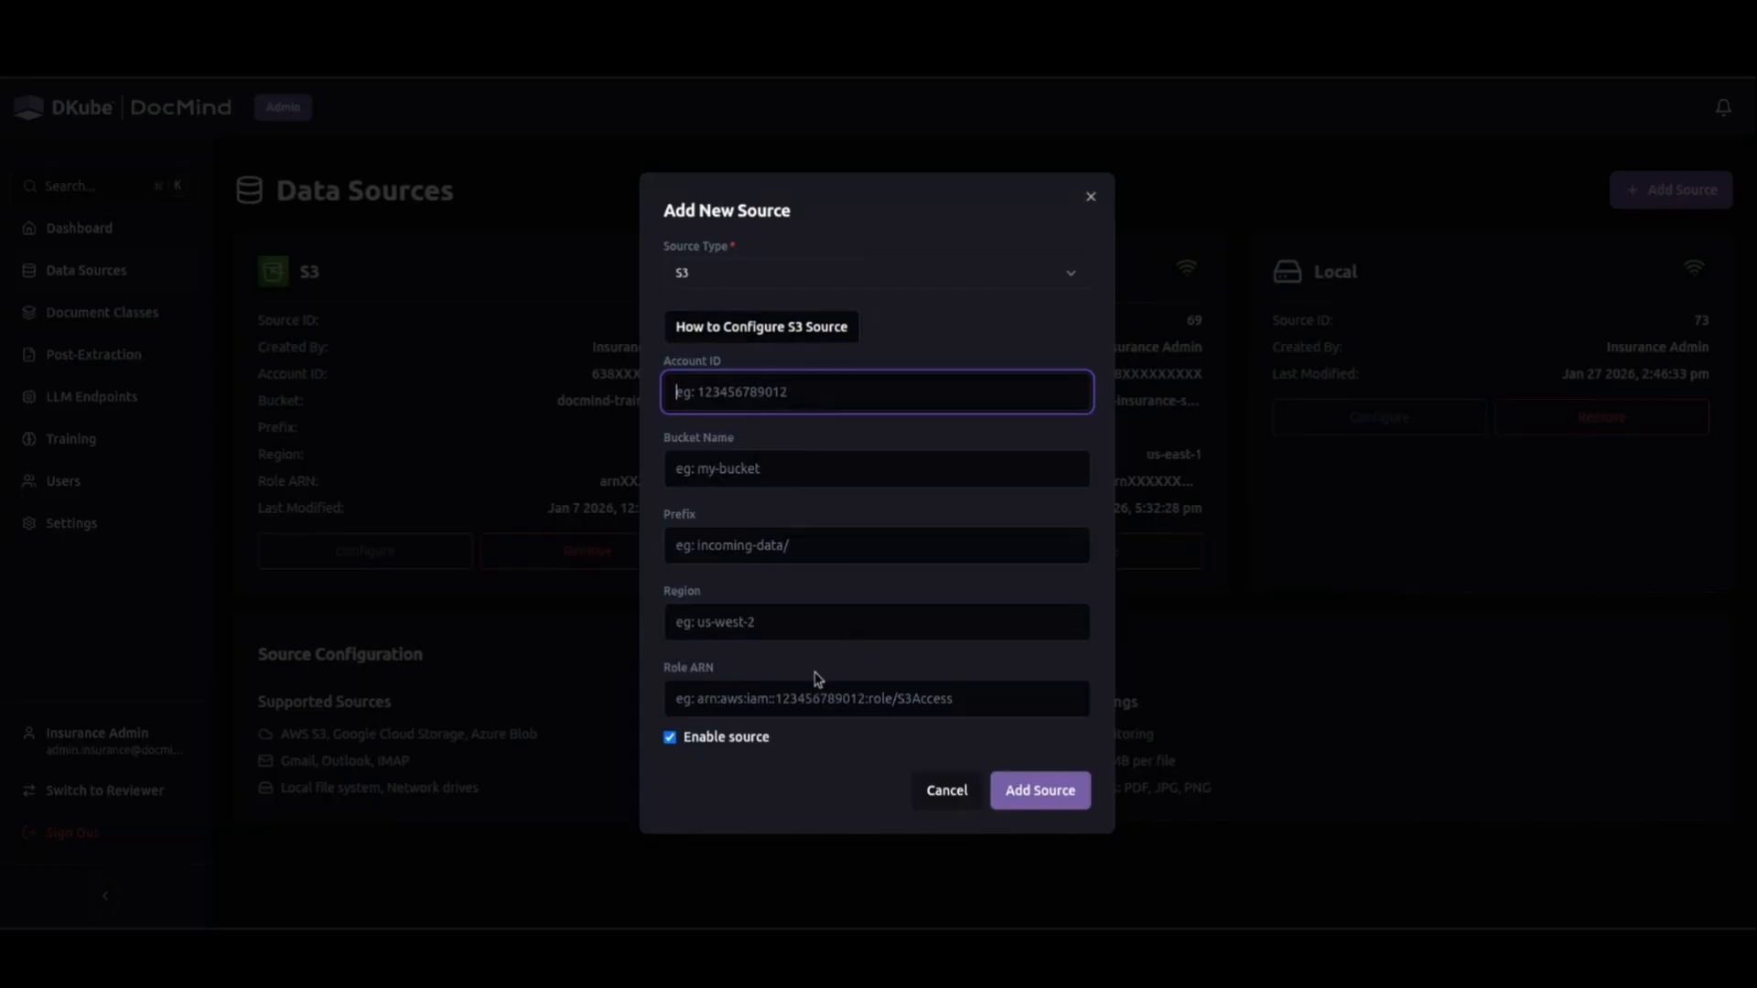
click(947, 790)
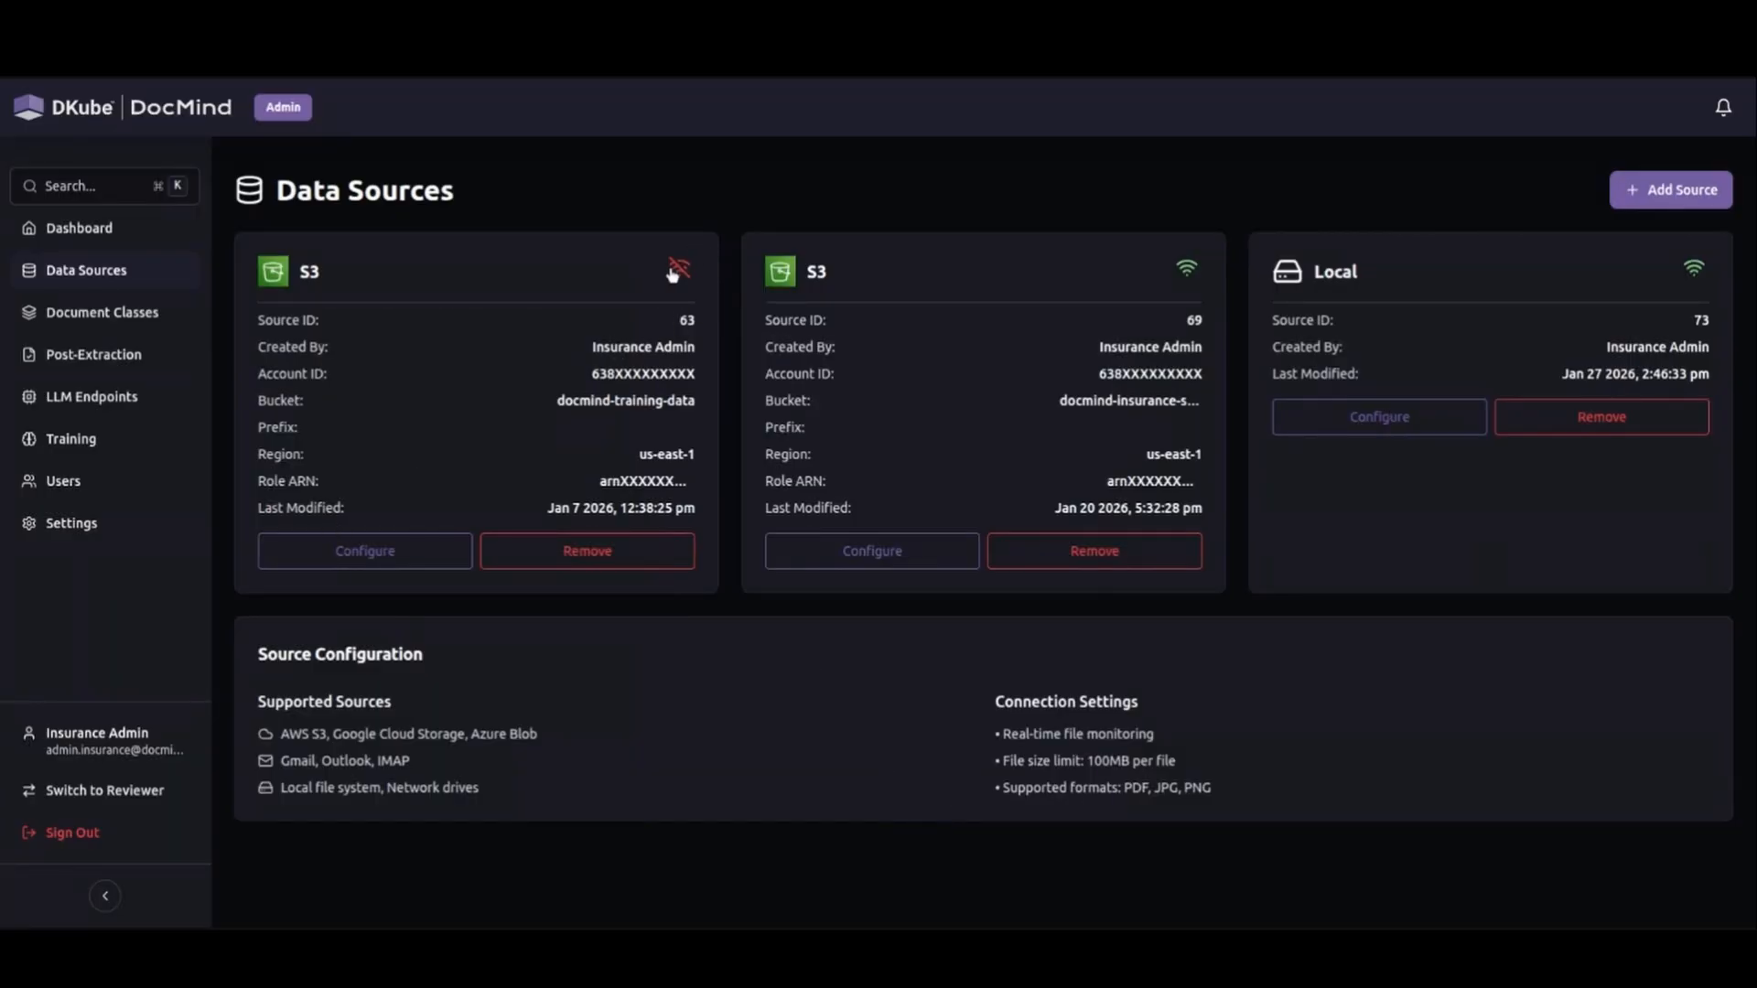
click(425, 543)
click(426, 544)
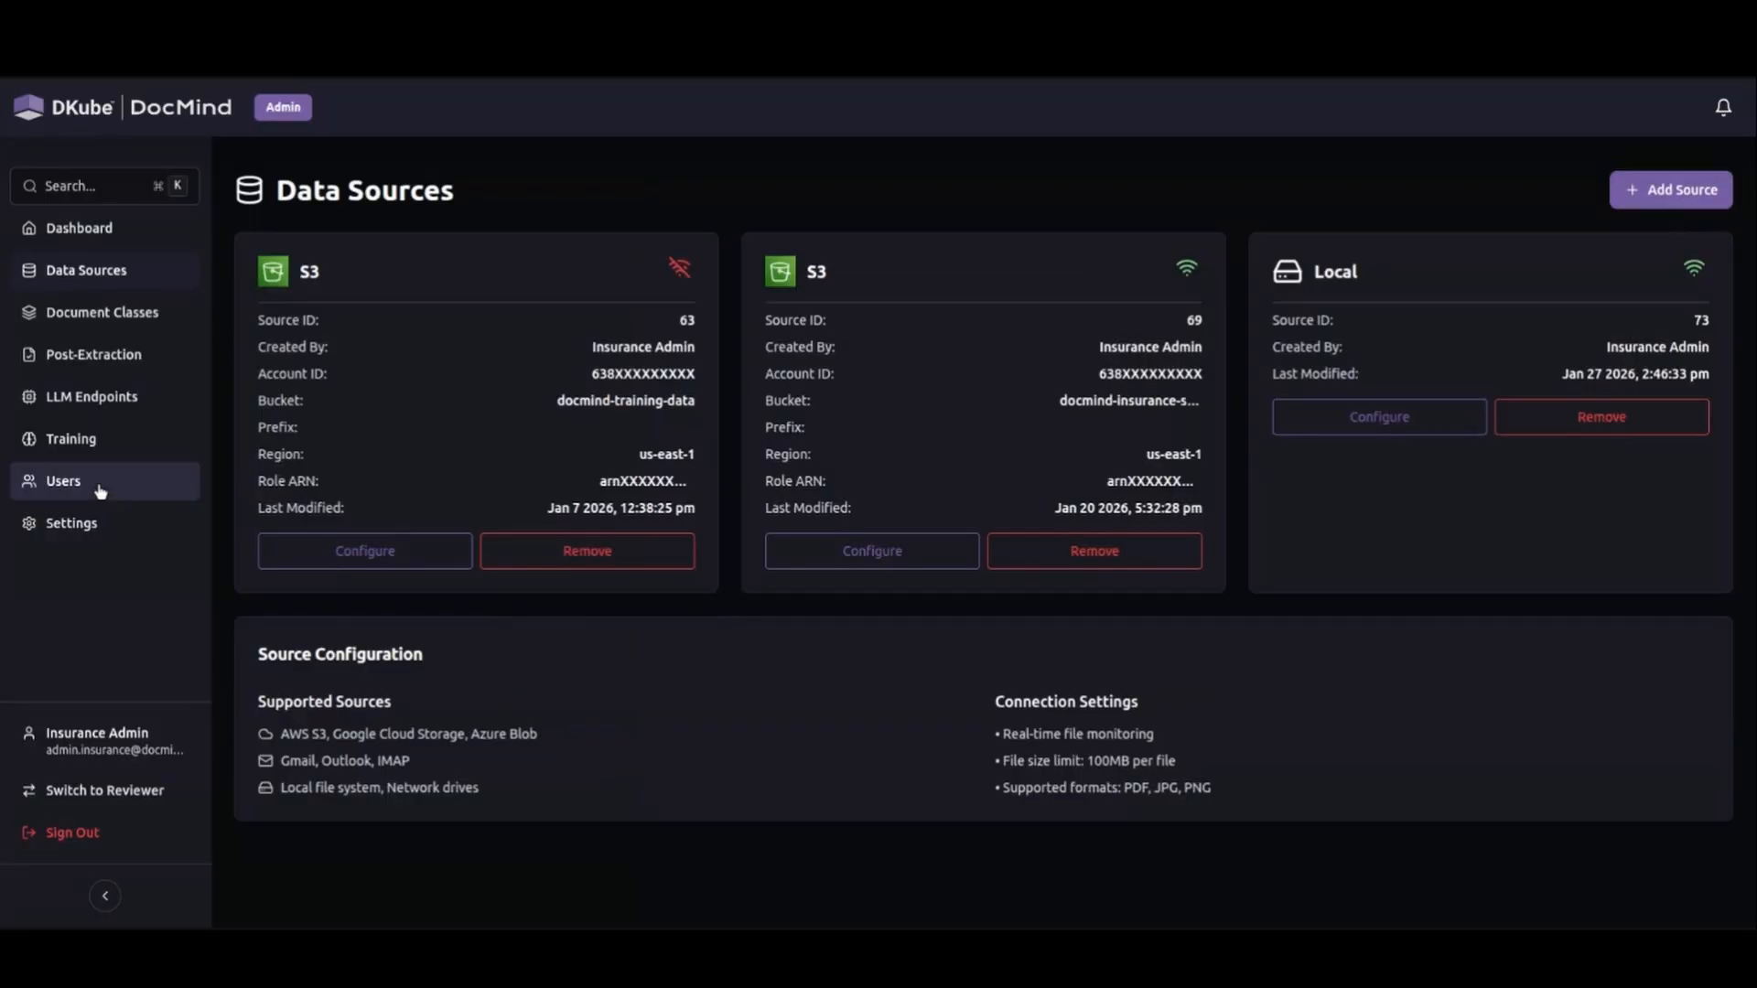
Examine the new category form in Document Classes, including extraction mode and the new field section, and close it without saving.
click(132, 332)
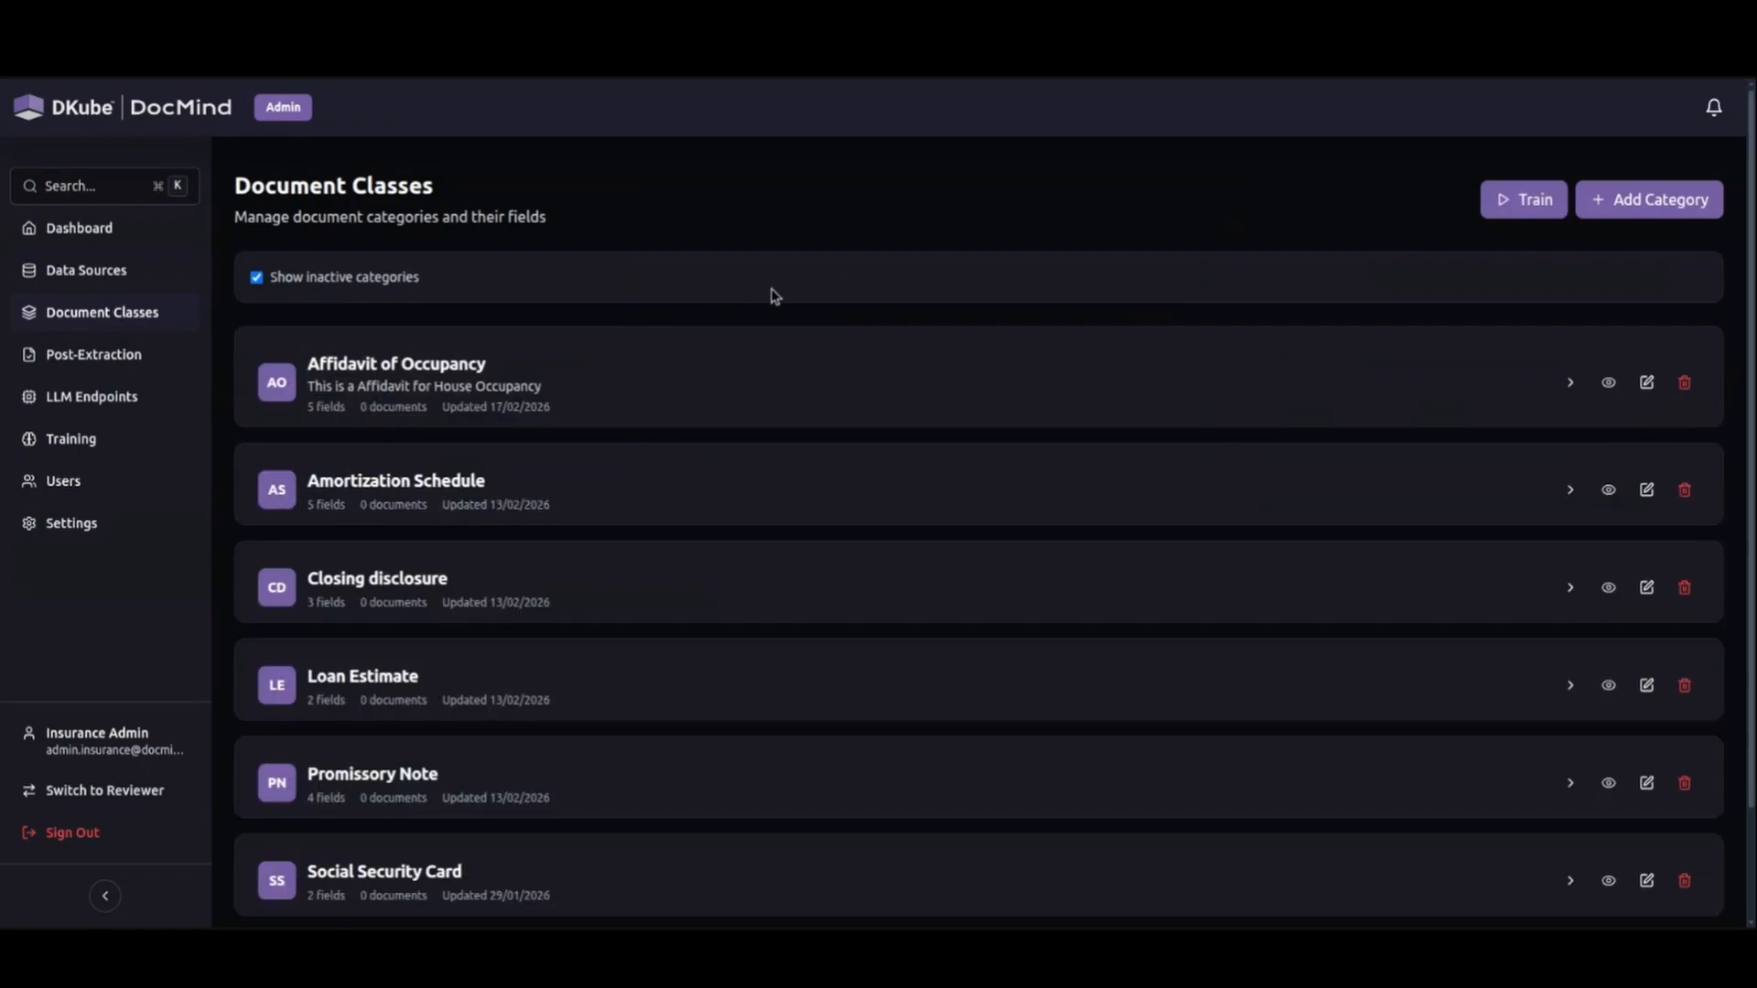
click(1654, 198)
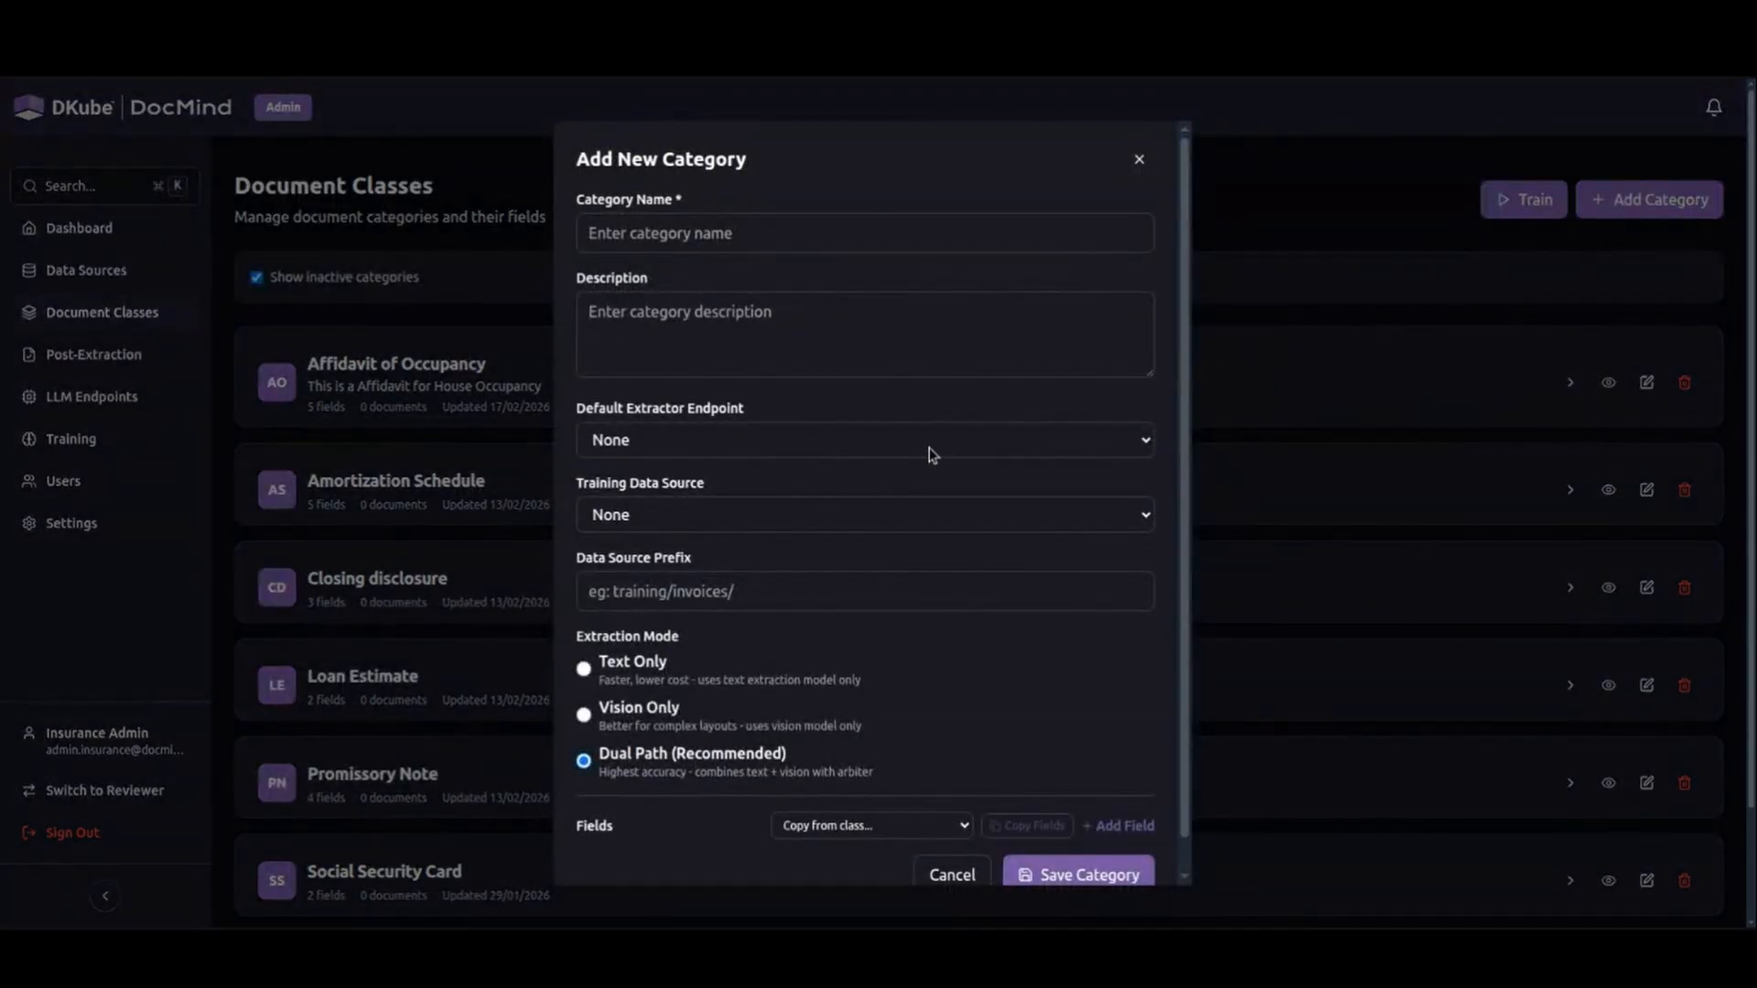
scroll(936, 558, down, 1)
scroll(937, 558, up, 2)
scroll(904, 684, down, 2)
click(1118, 825)
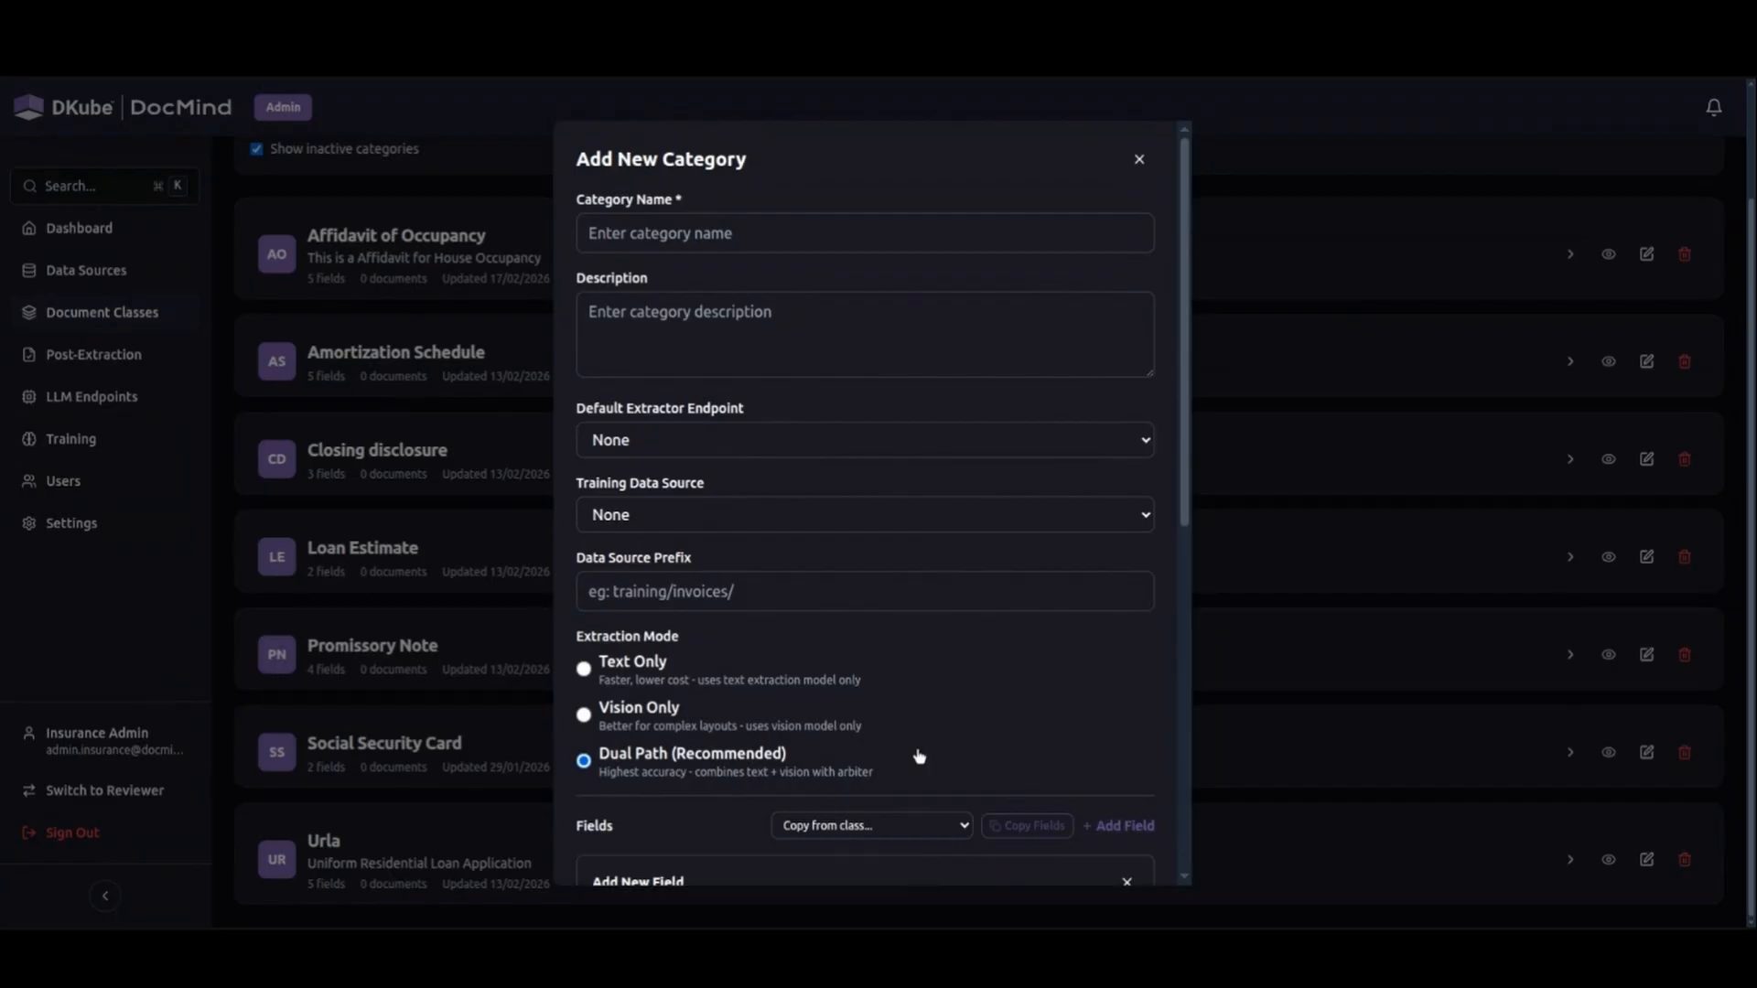
scroll(856, 506, down, 8)
scroll(857, 492, up, 2)
scroll(963, 648, up, 5)
click(1657, 603)
Open the Affidavit of Occupancy category for editing, review its training source, extraction mode and fields, and close it unchanged.
click(1647, 253)
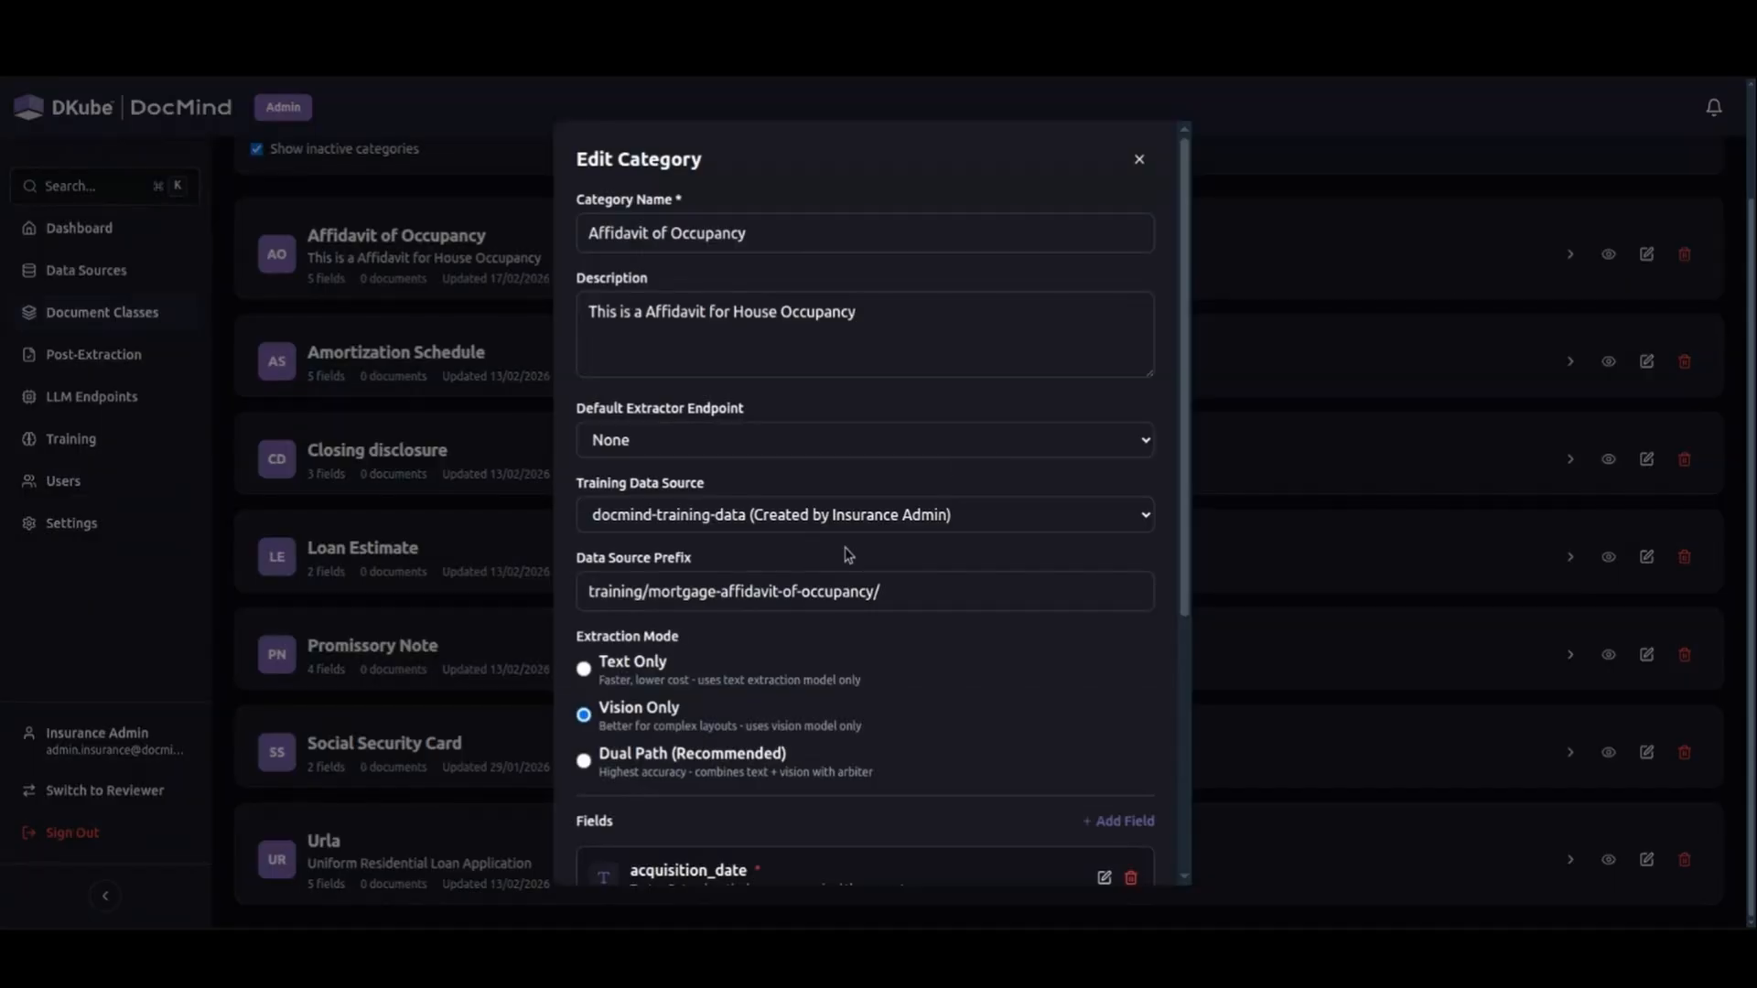
scroll(843, 552, down, 5)
click(1388, 298)
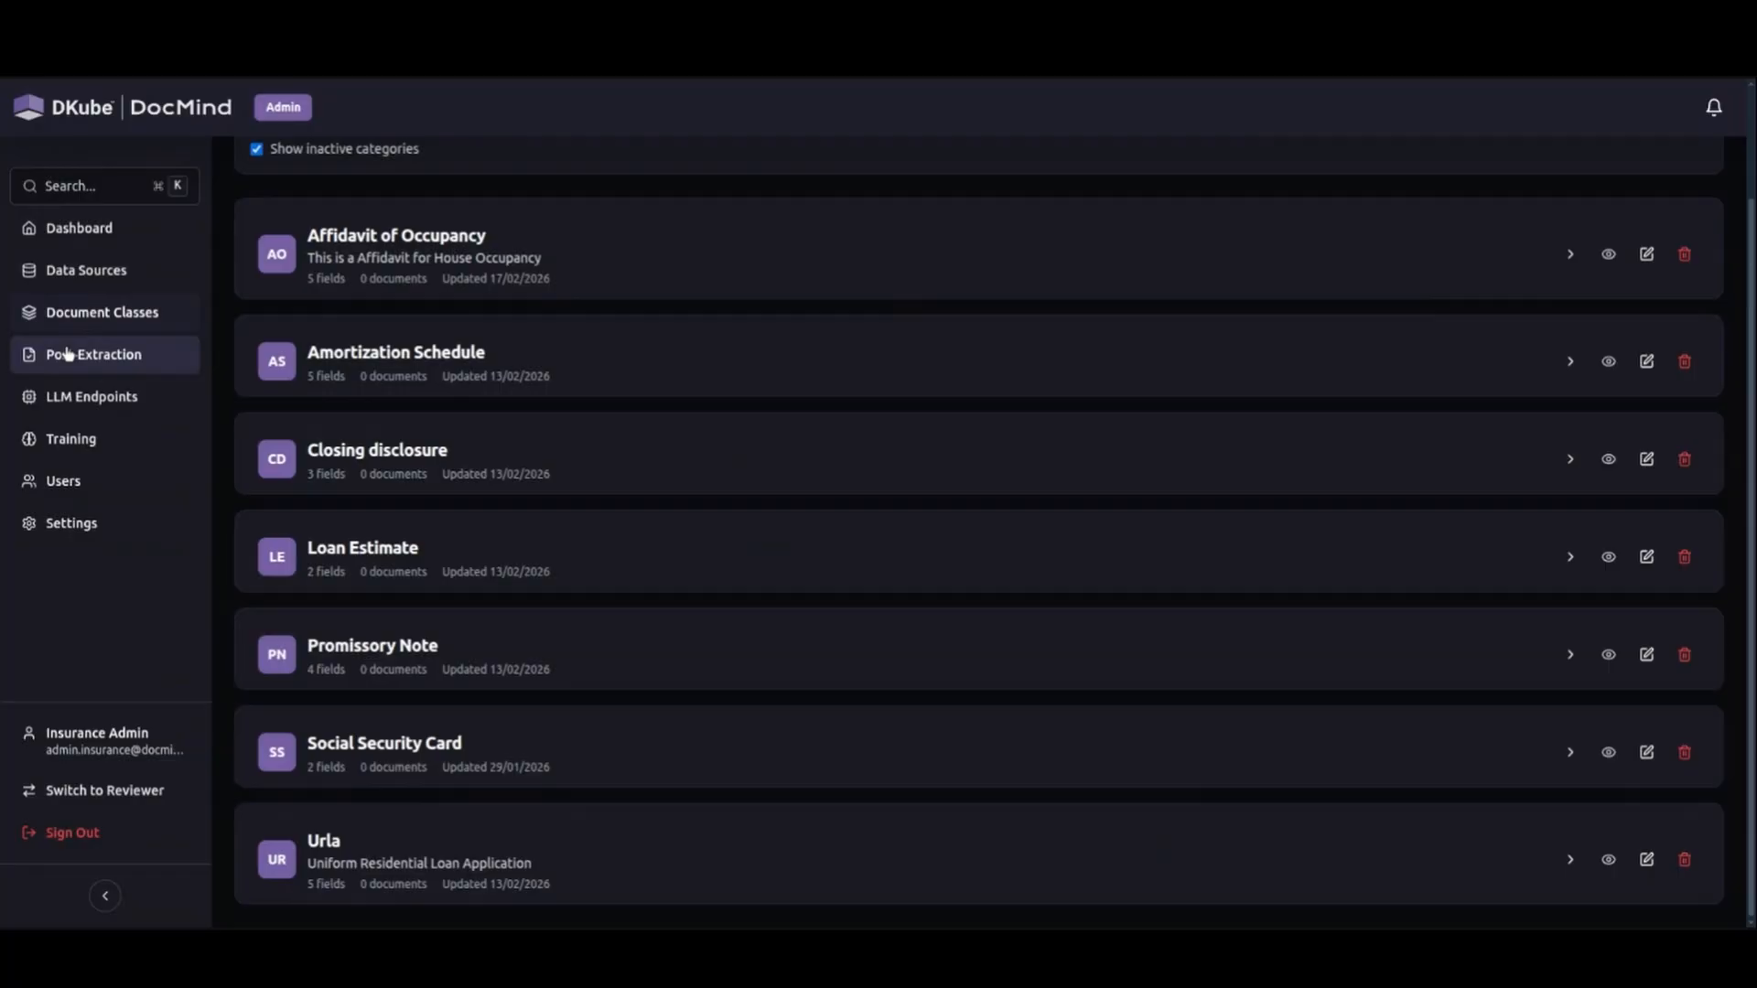
scroll(499, 461, up, 2)
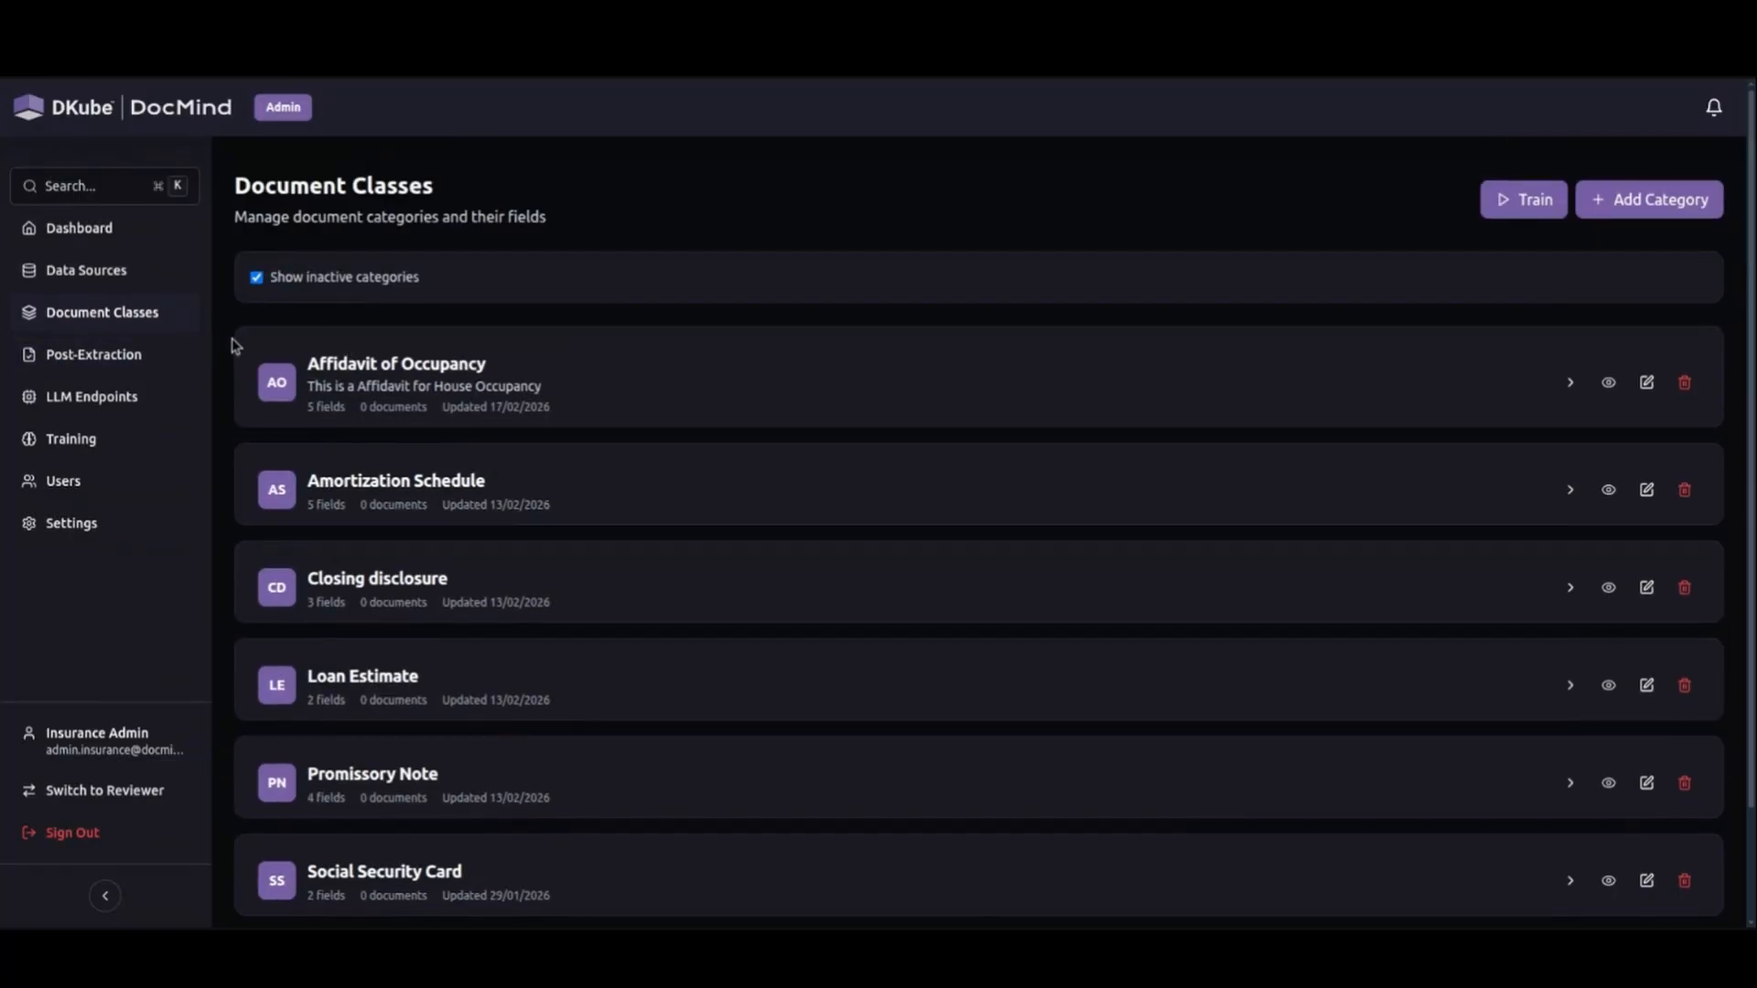
Start a new post-extraction template and add an Exact Match validation rule named "borrower name".
click(161, 357)
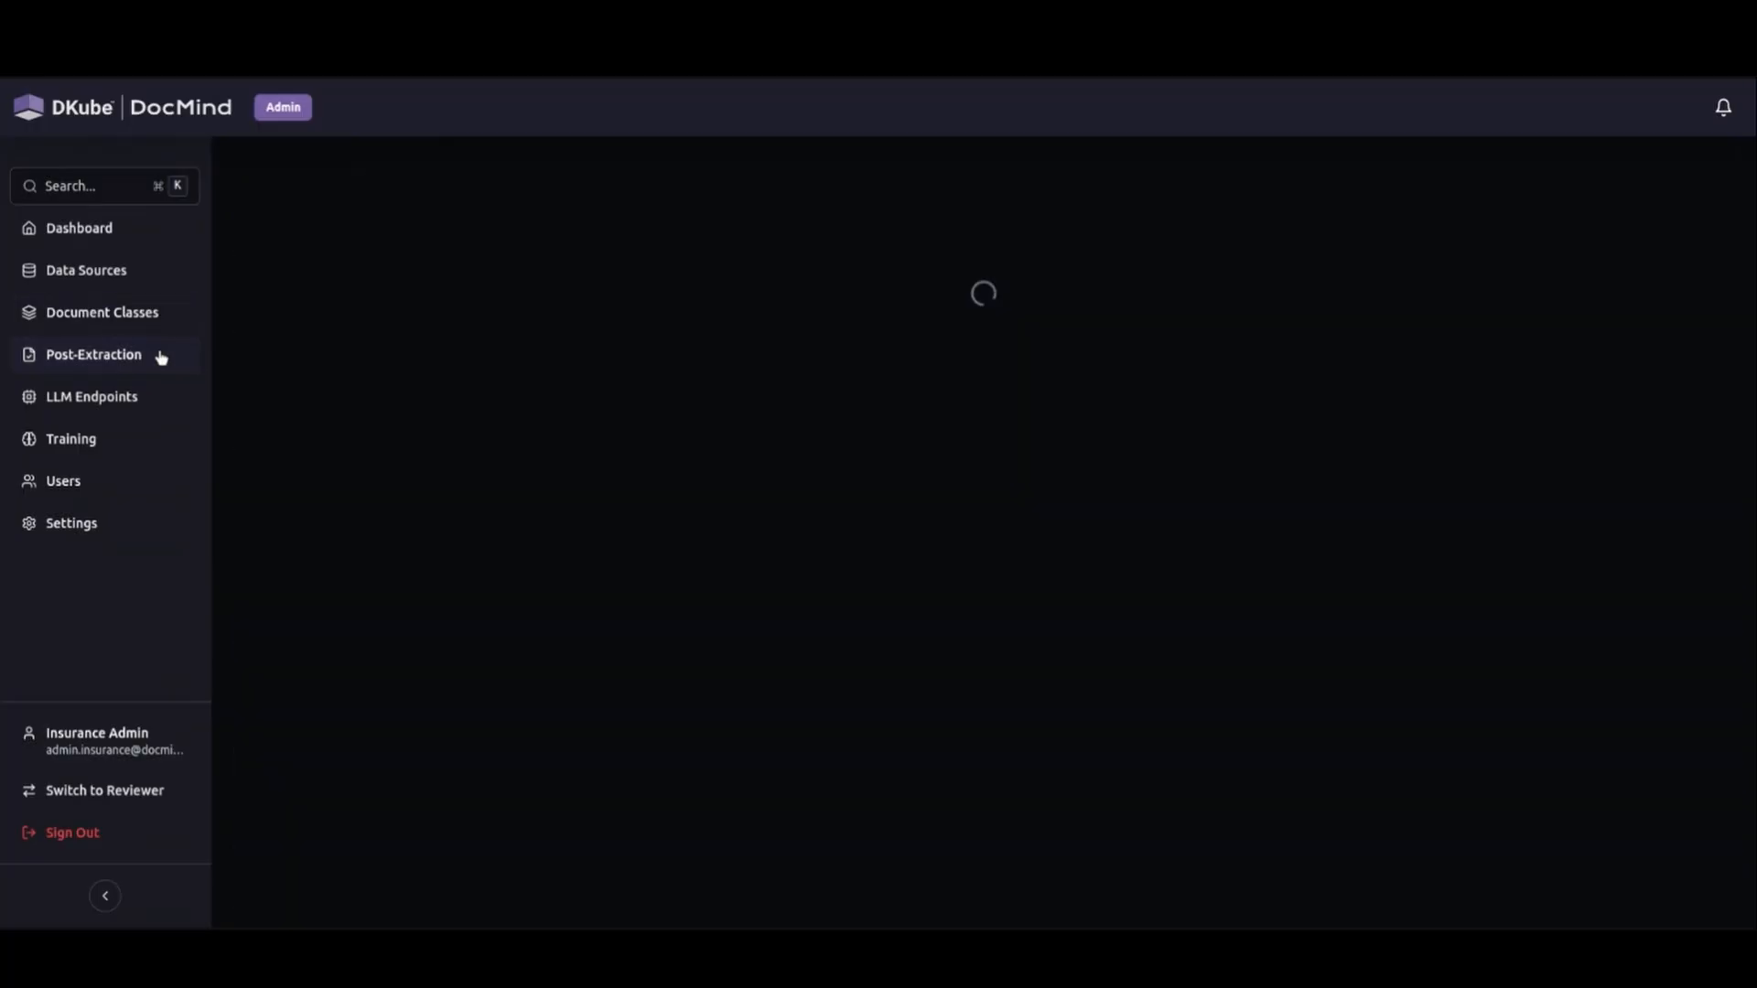
scroll(1004, 599, down, 1)
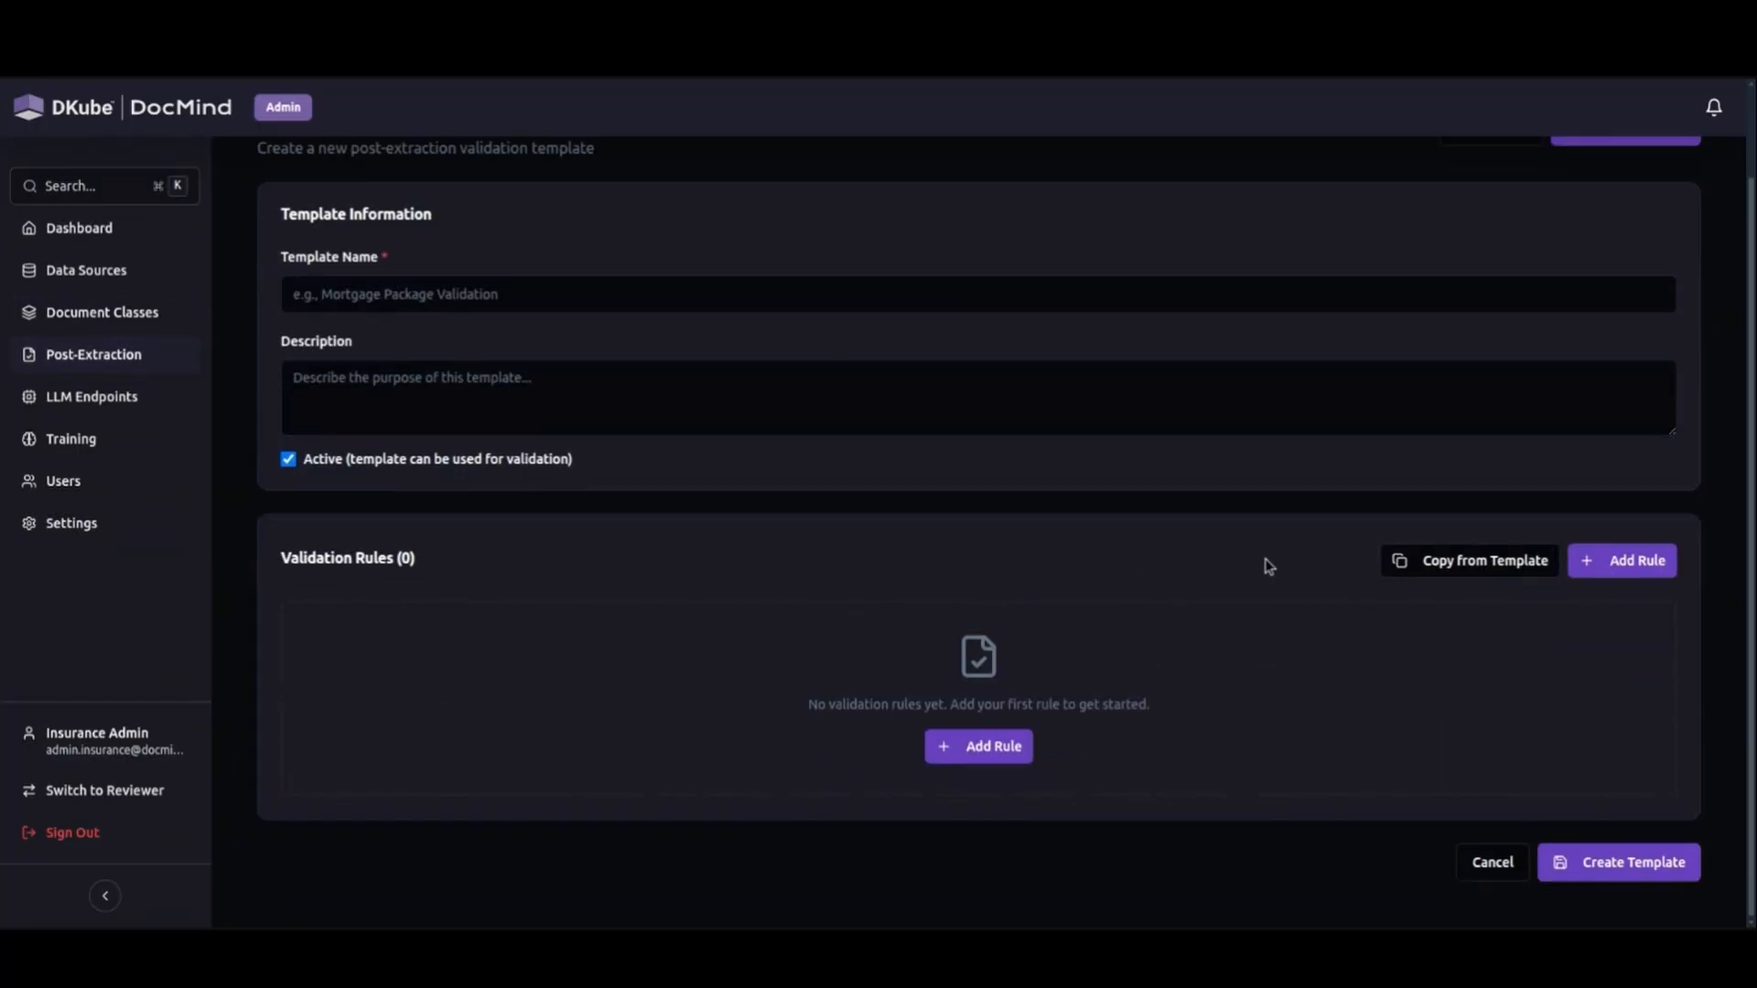
click(1589, 561)
scroll(775, 654, down, 3)
click(534, 447)
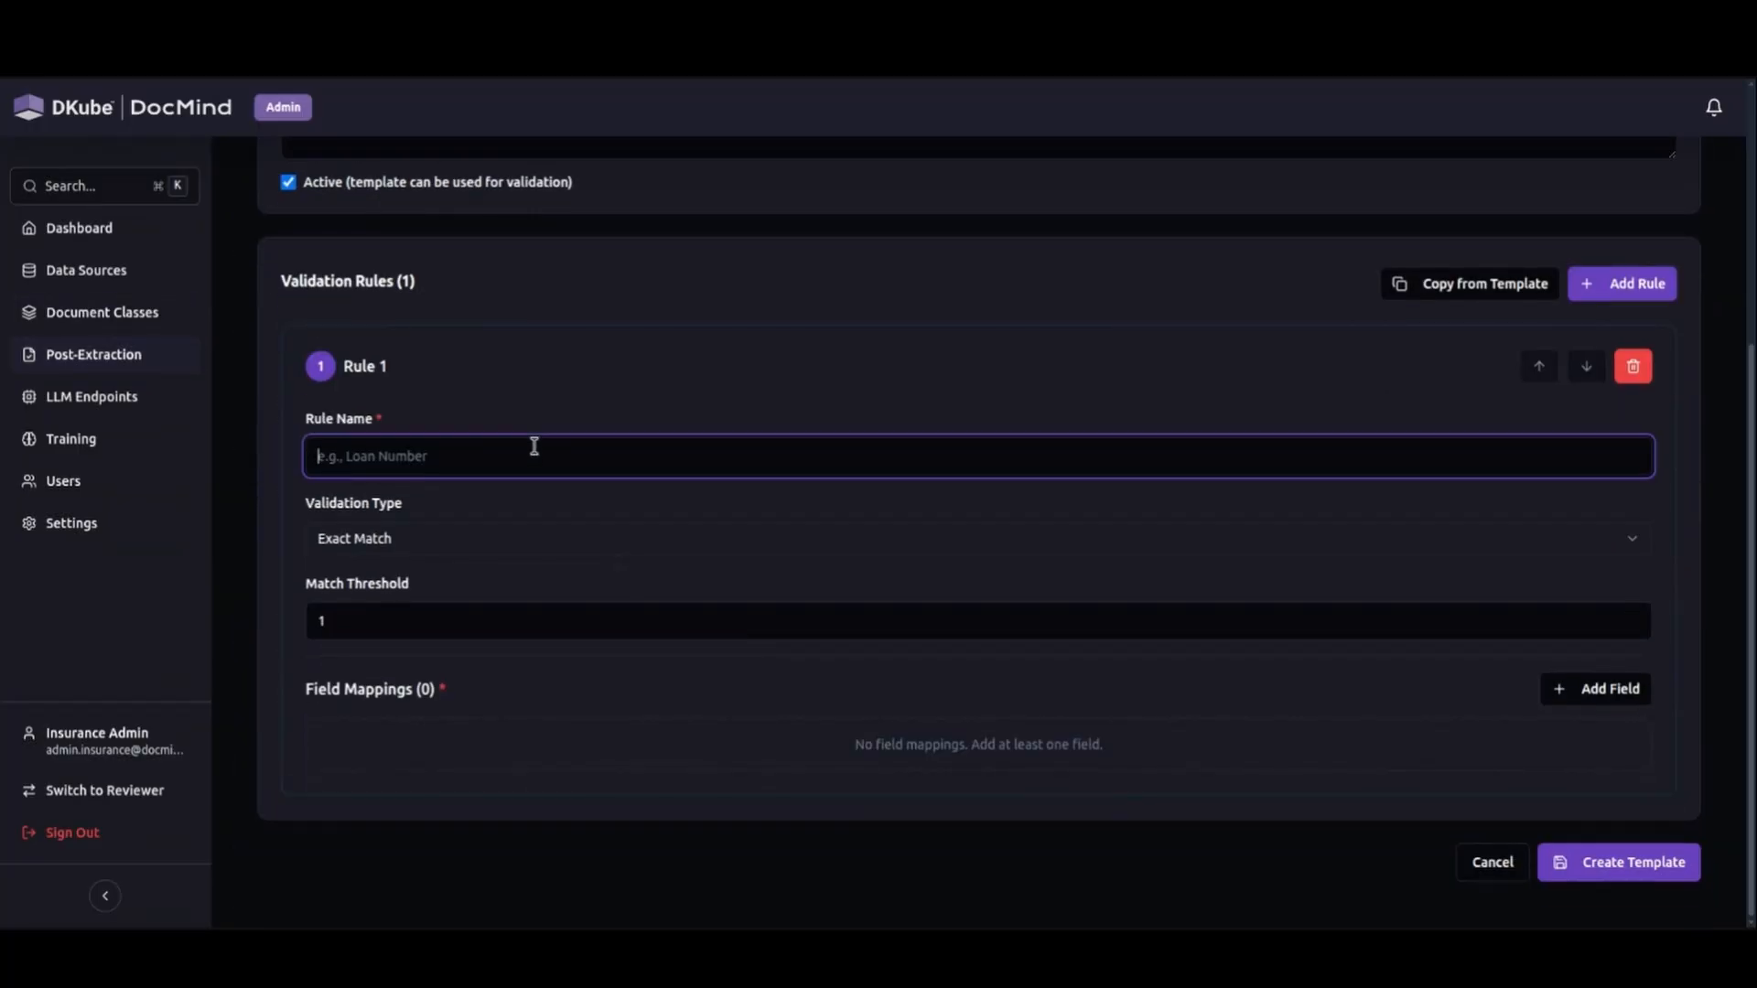
click(511, 538)
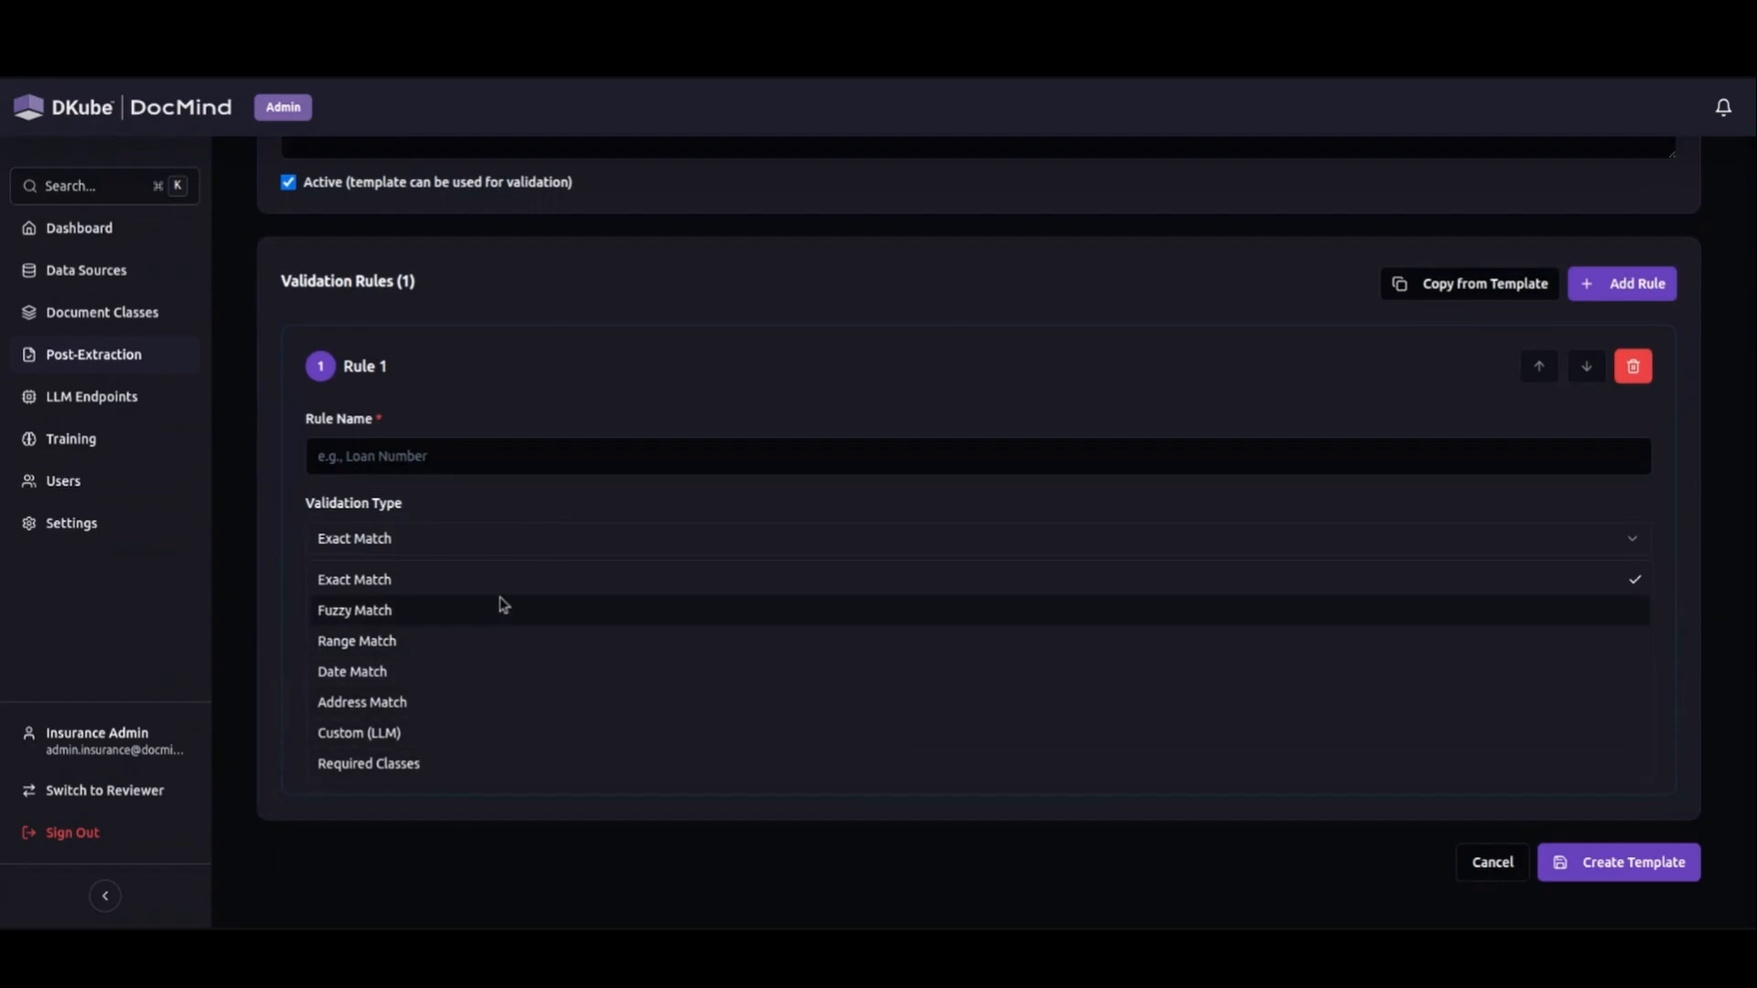
click(460, 540)
click(484, 465)
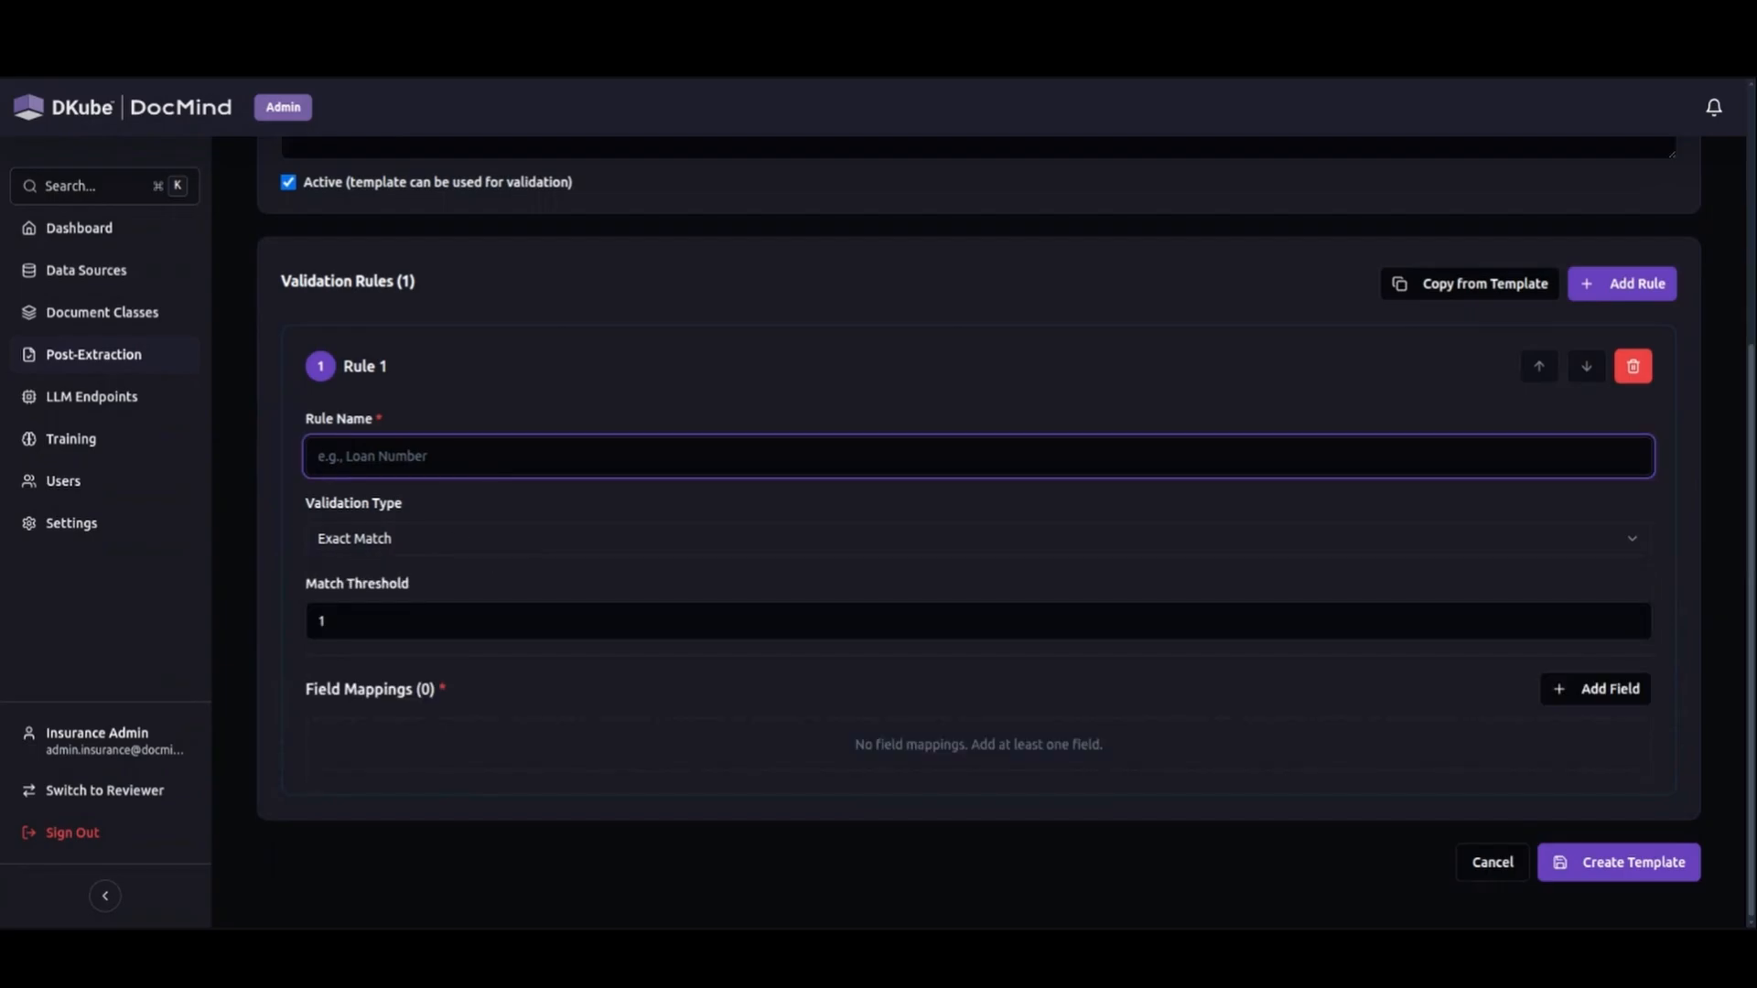
text(borrower name)
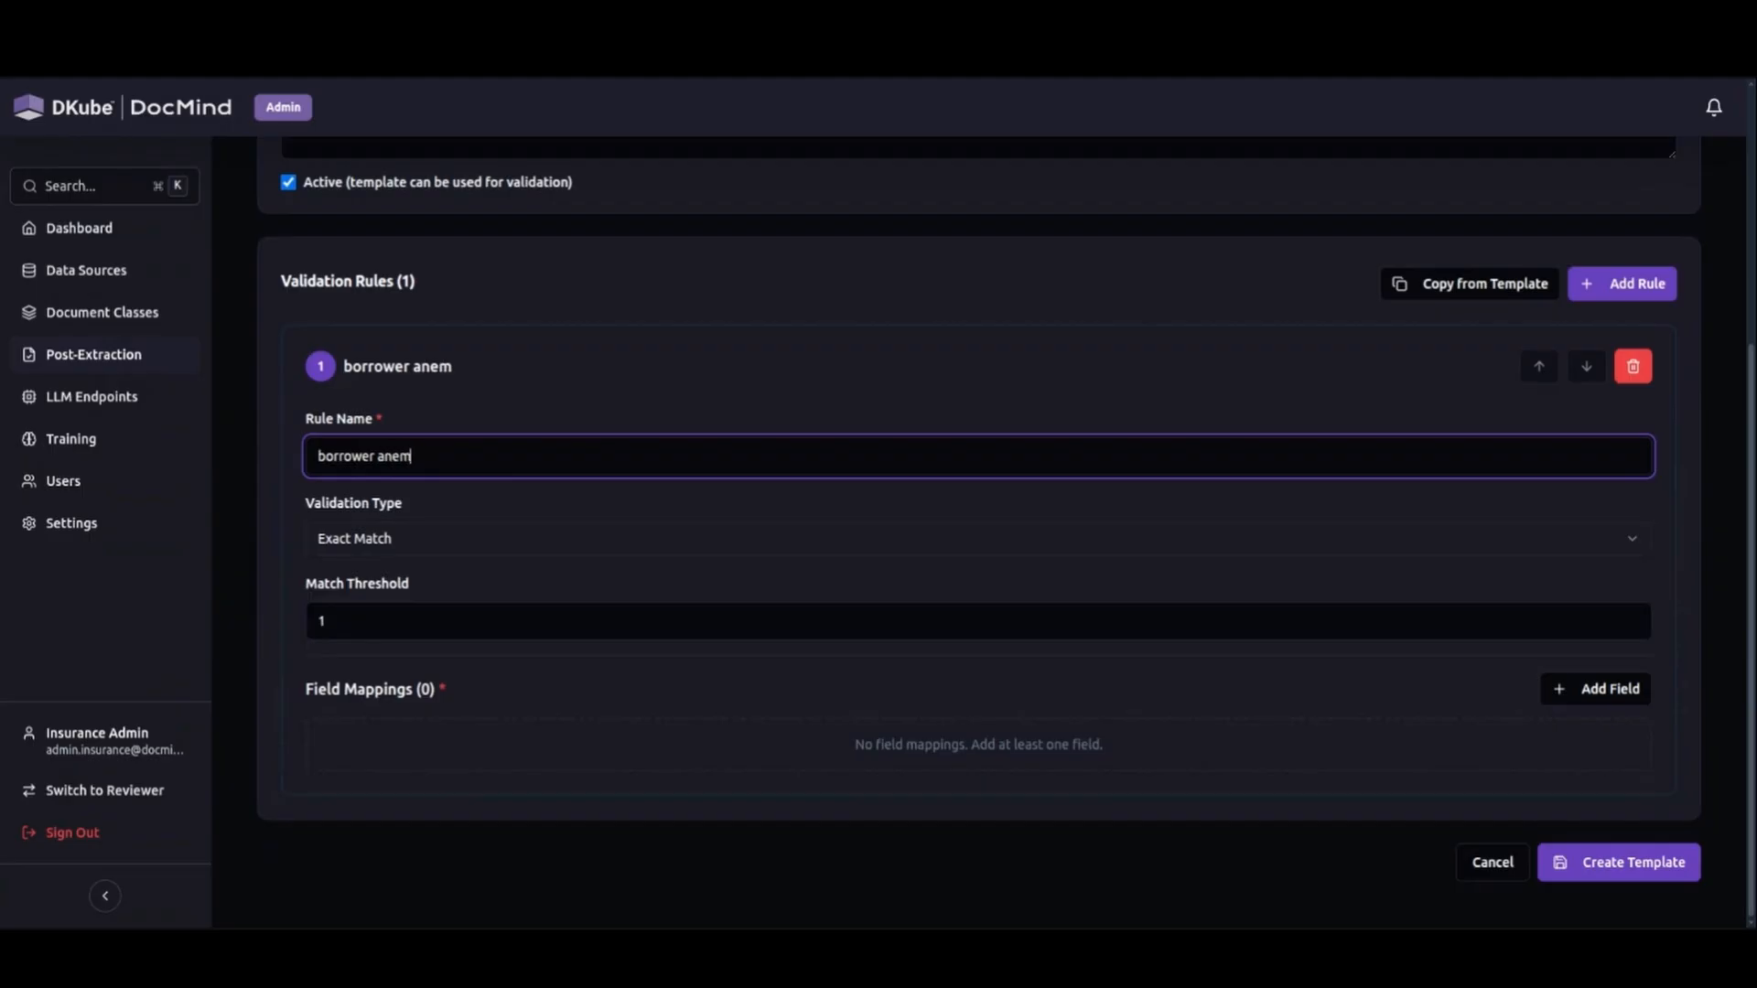
Add a field mapping to the borrower name rule using the Loan Estimate class and its loan_applicant_name field.
click(1611, 689)
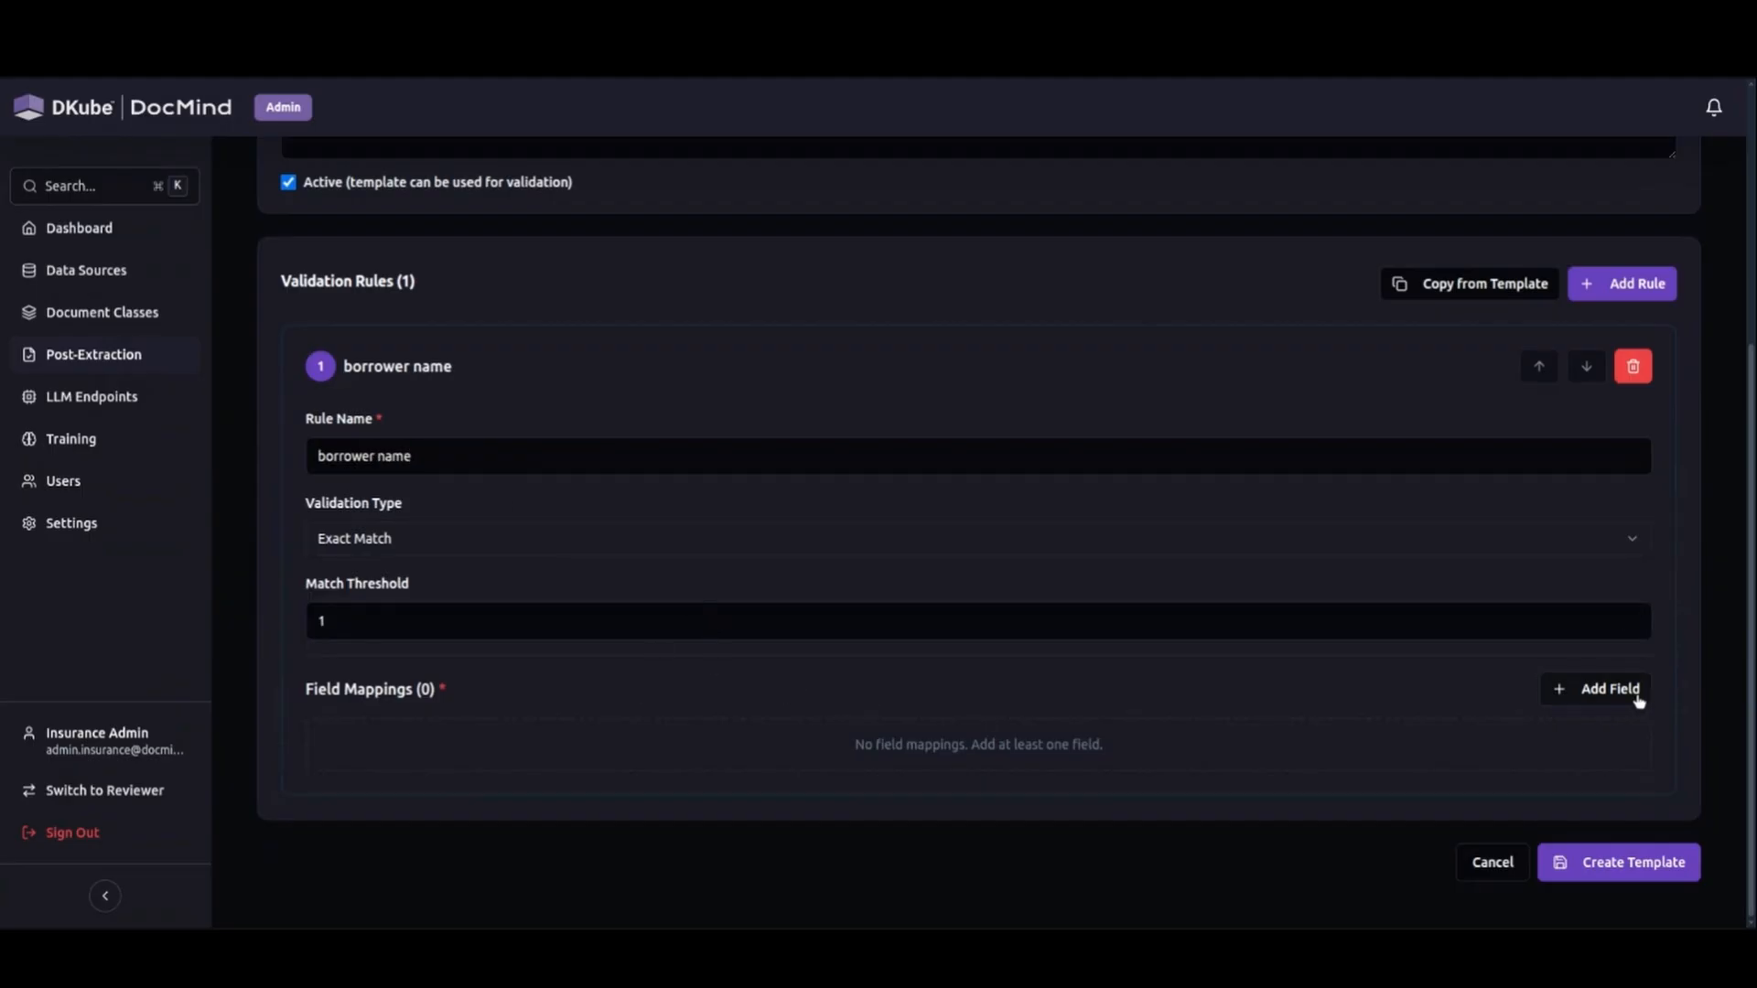
click(623, 783)
click(603, 659)
click(1062, 778)
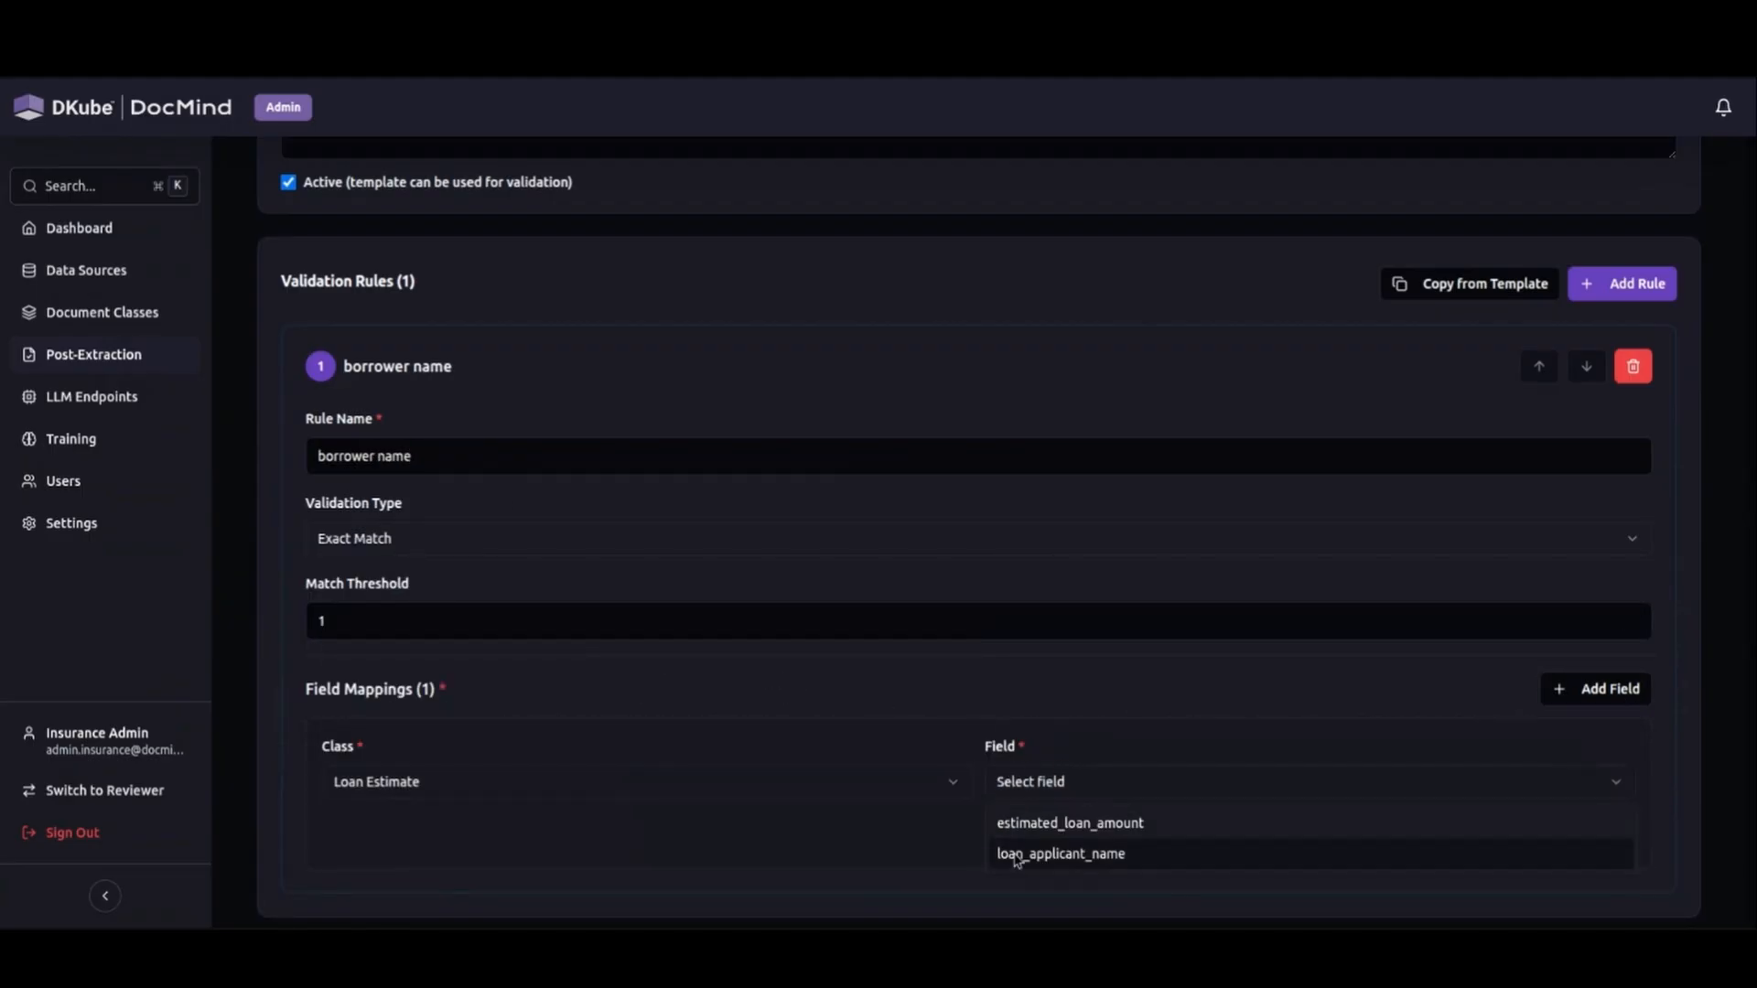
click(1061, 851)
scroll(1181, 756, down, 1)
Add a second field mapping using the Urla class and its borrower_name field, and cancel the new template.
click(1597, 592)
click(466, 846)
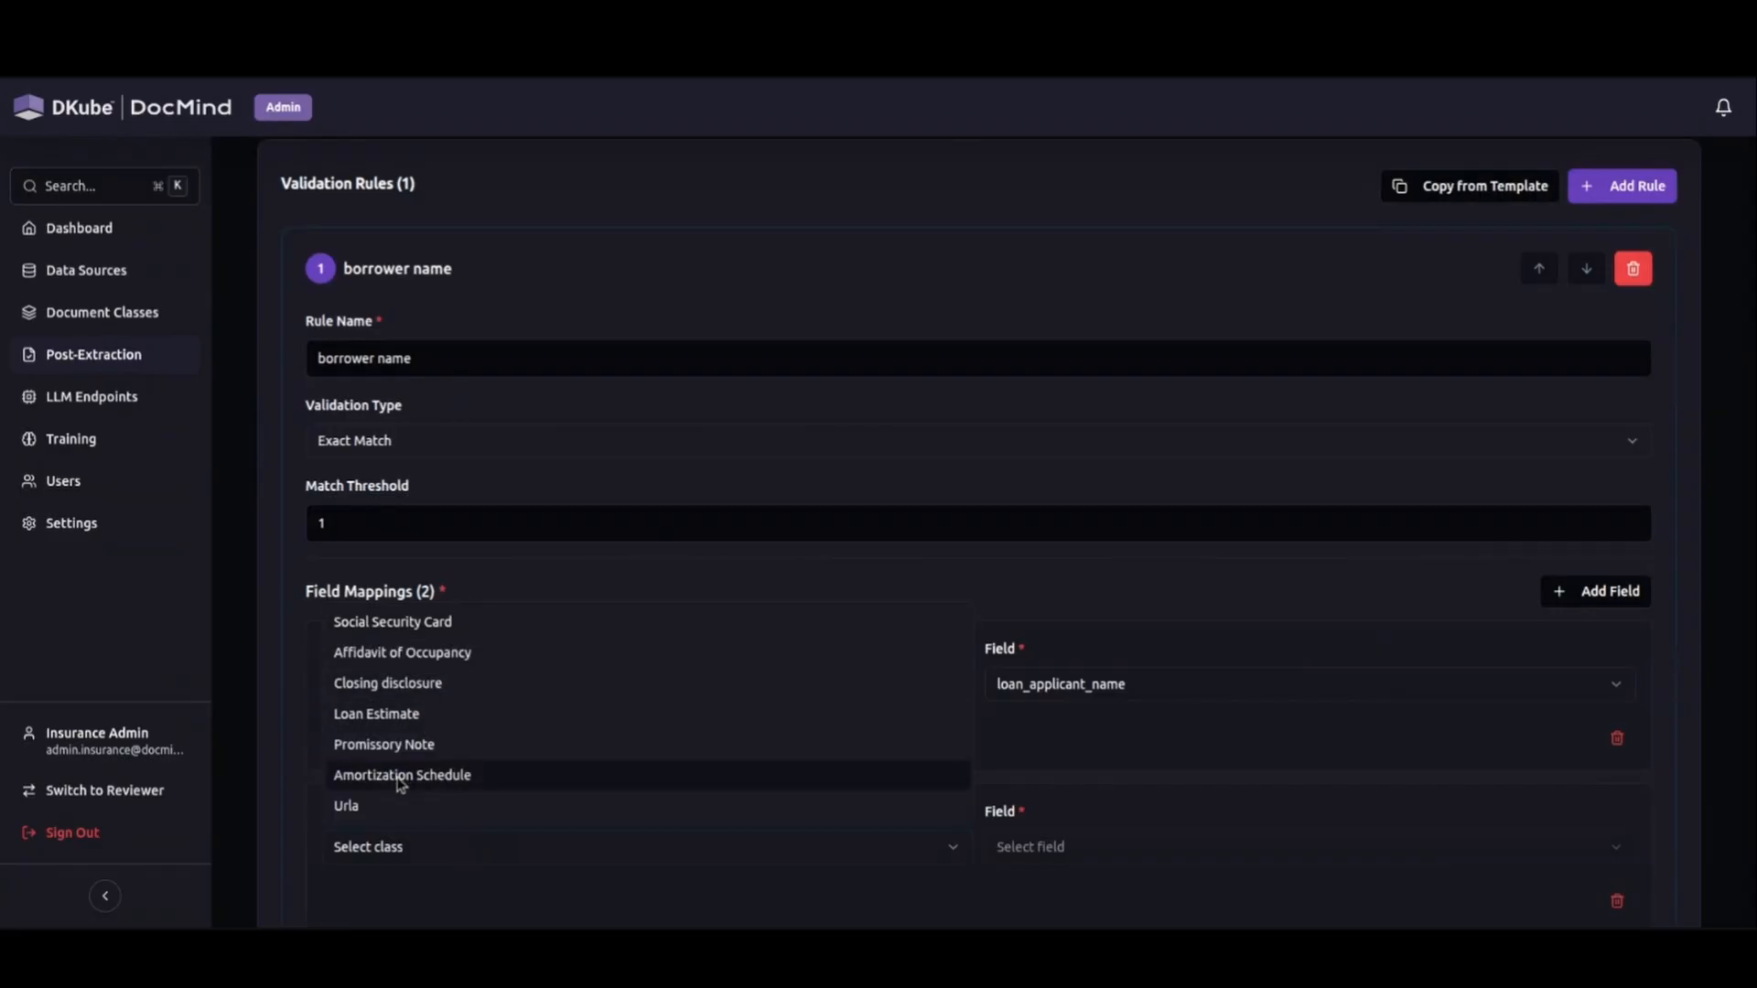
click(366, 803)
click(1016, 846)
click(1044, 683)
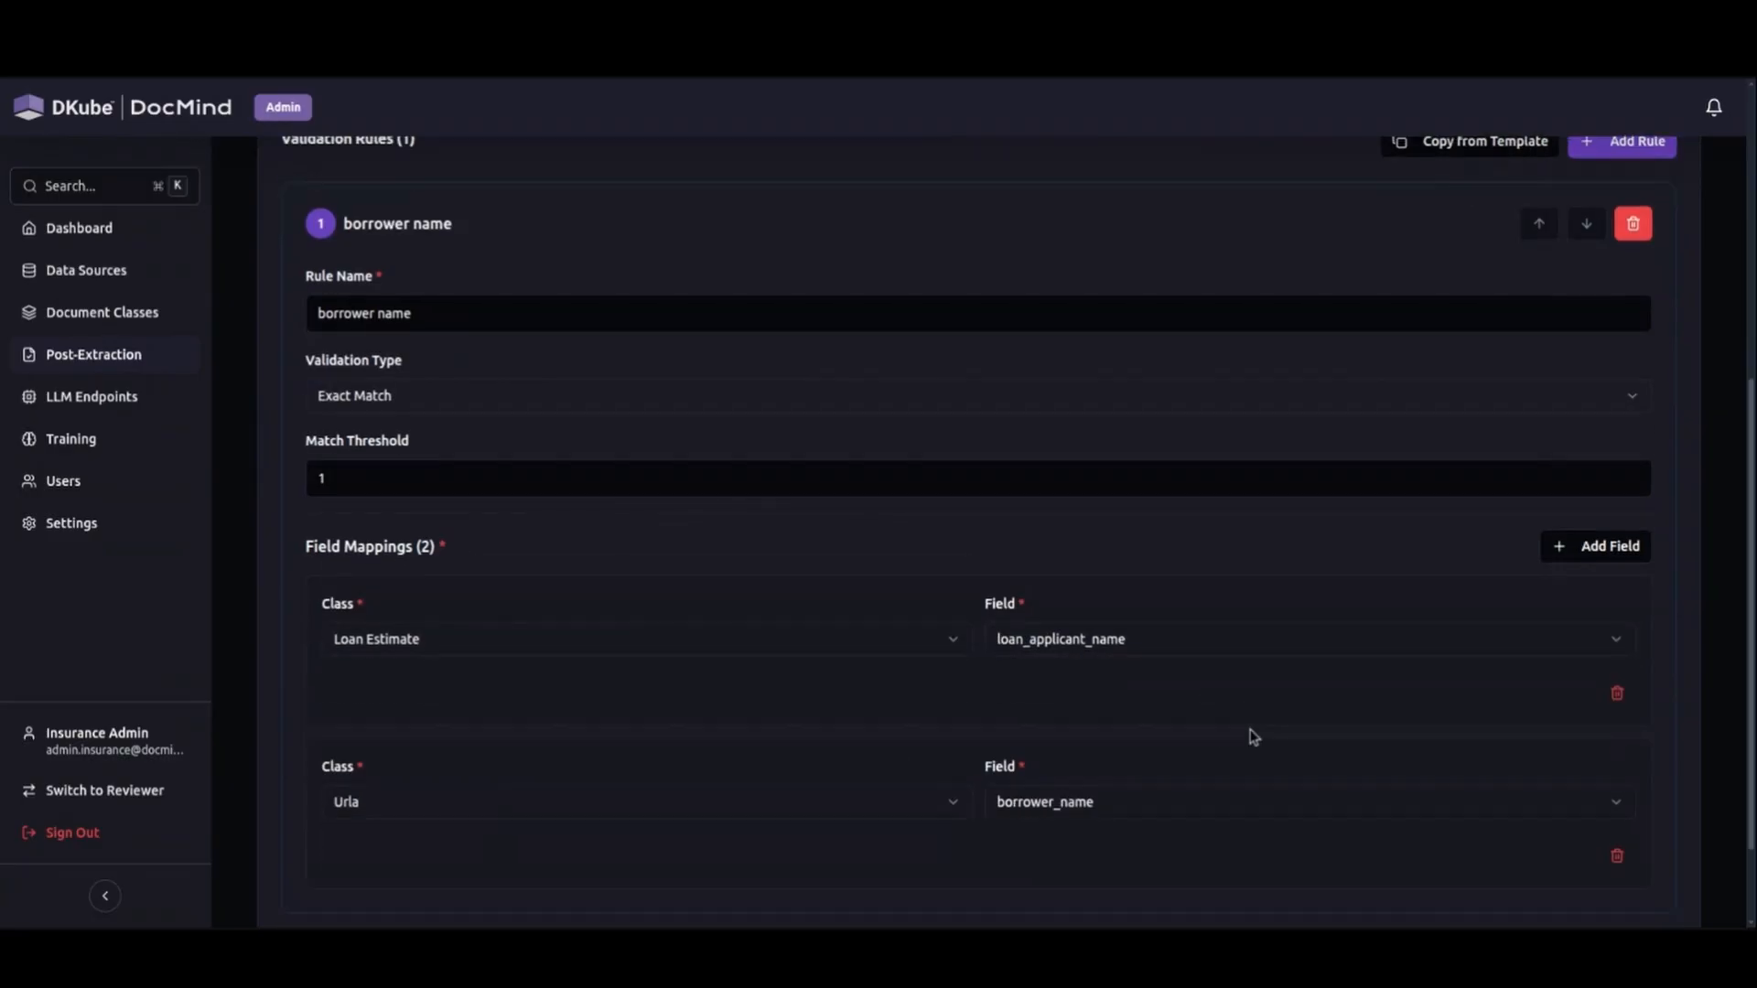
scroll(1535, 333, up, 6)
click(1491, 229)
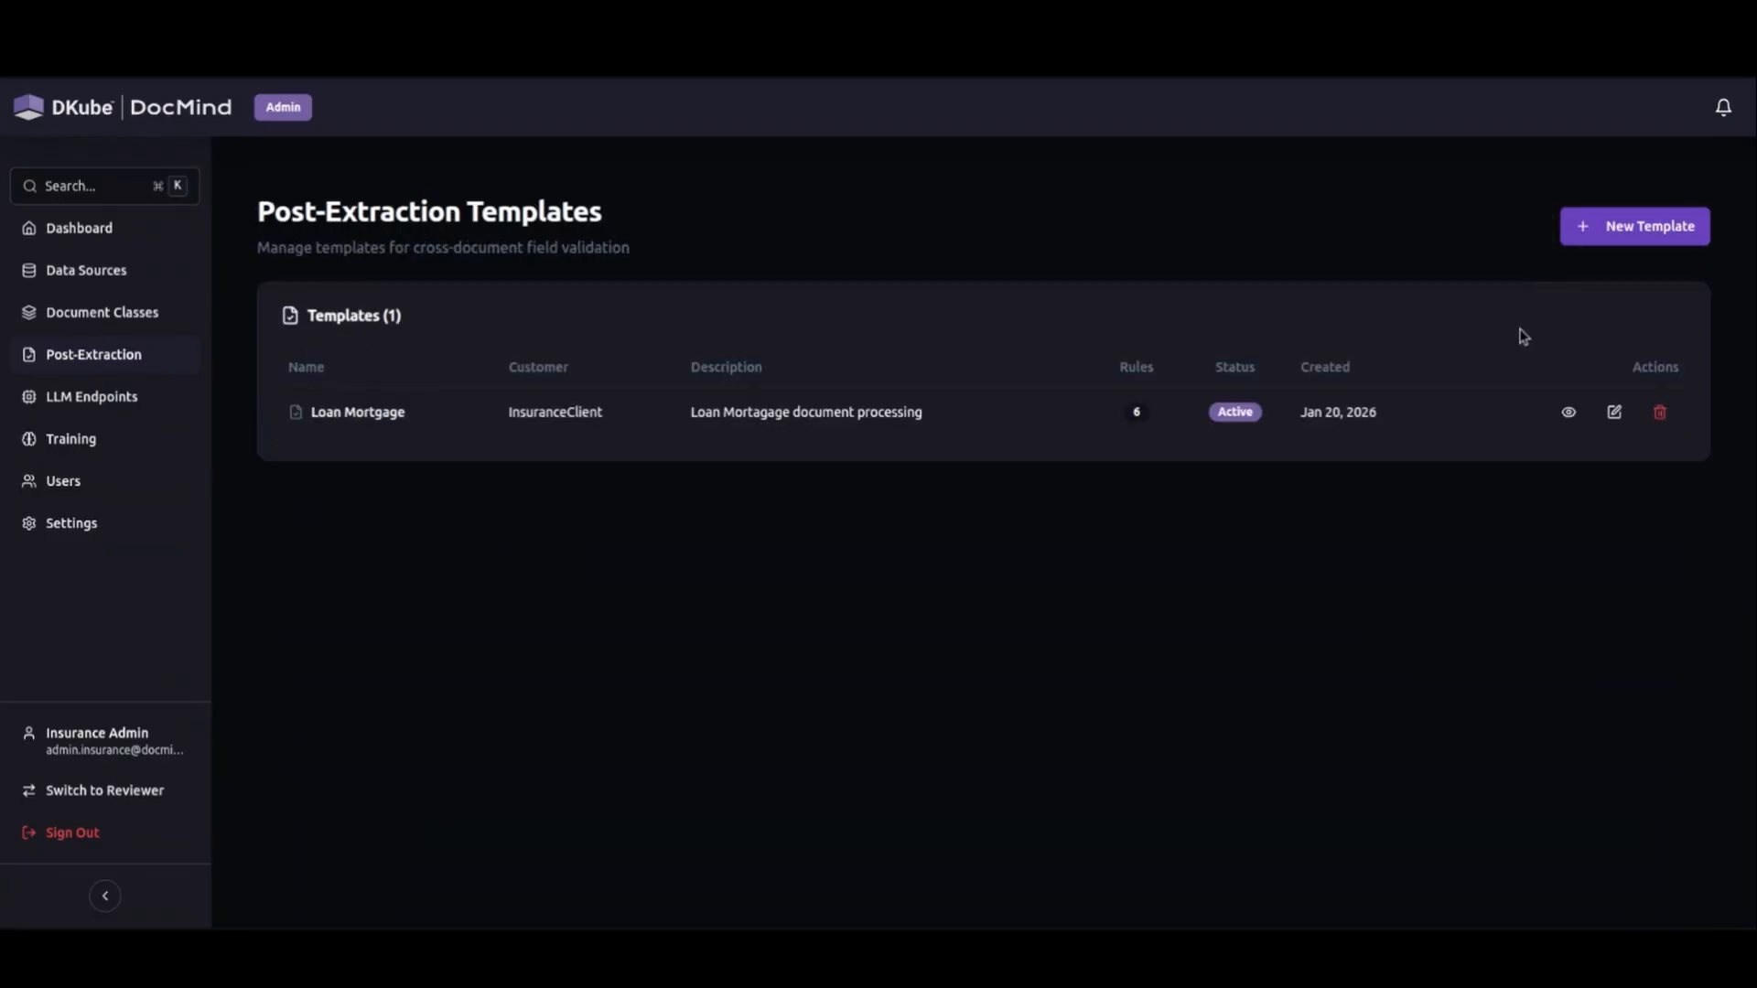
Open the Loan Mortgage template for editing and examine the class and field mappings of its validation rules.
click(1614, 412)
scroll(725, 561, up, 5)
scroll(439, 549, down, 8)
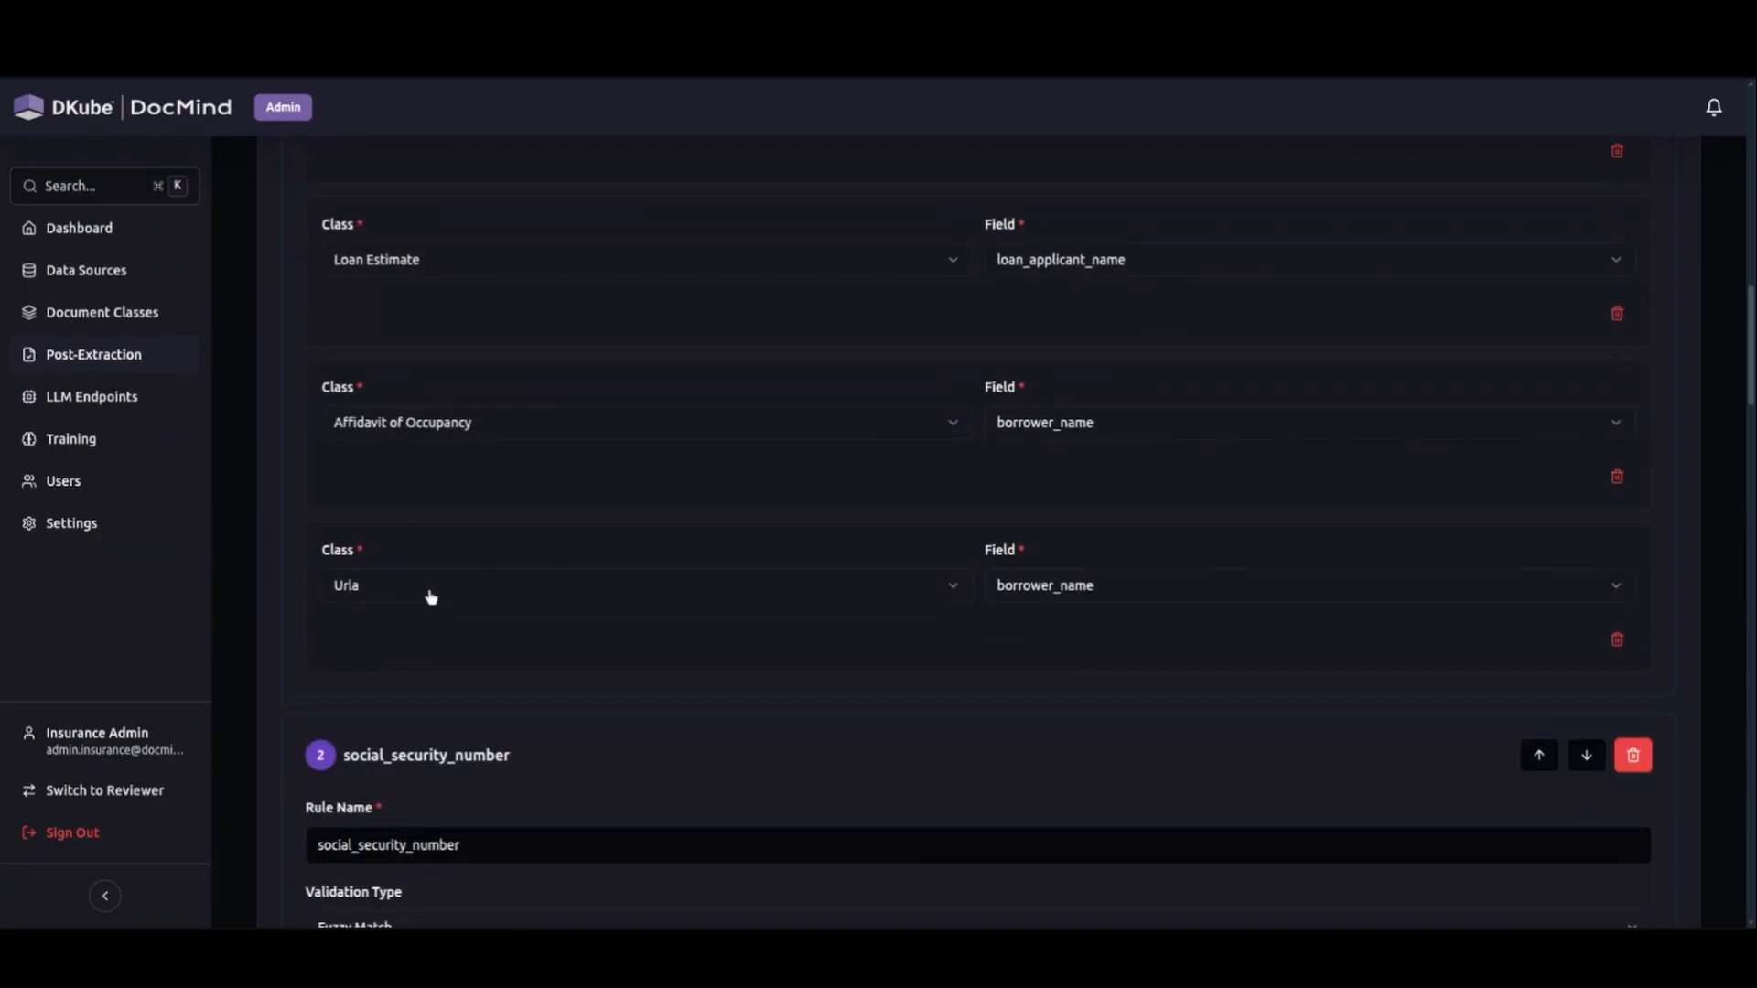
scroll(464, 266, down, 6)
scroll(464, 366, down, 10)
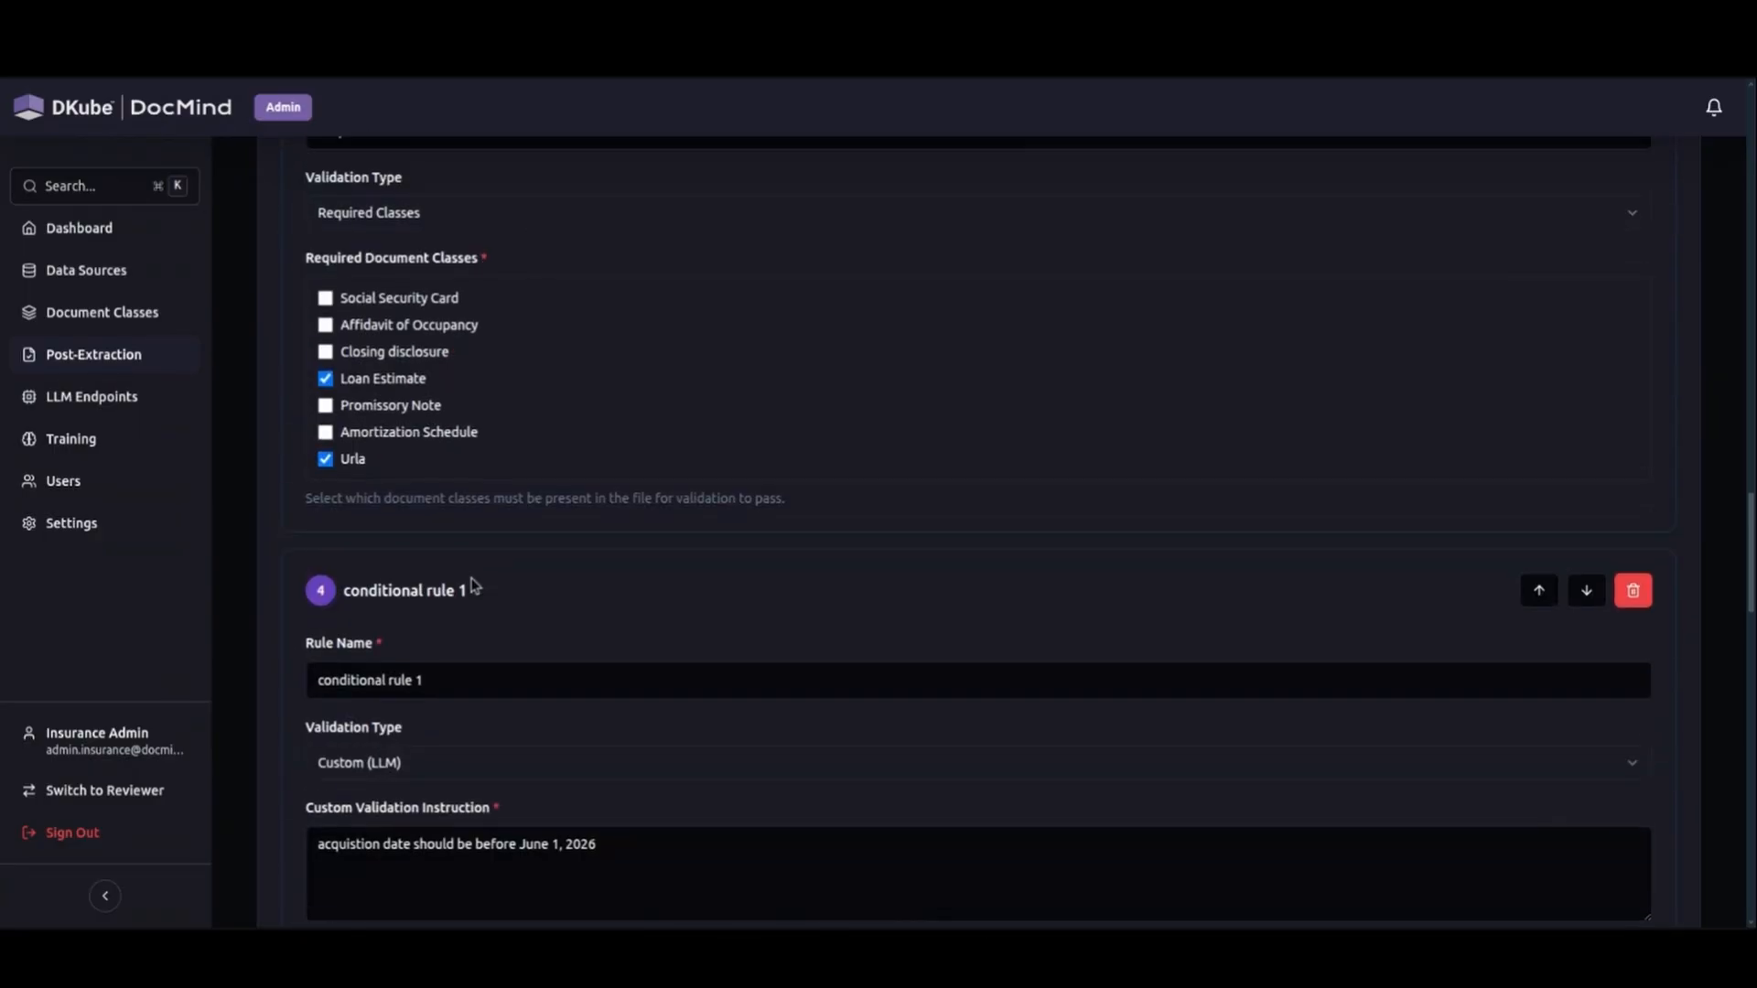
Examine the required classes rule for loan estimate and the custom LLM instruction of conditional rule 1.
scroll(480, 512, up, 3)
click(416, 481)
click(416, 480)
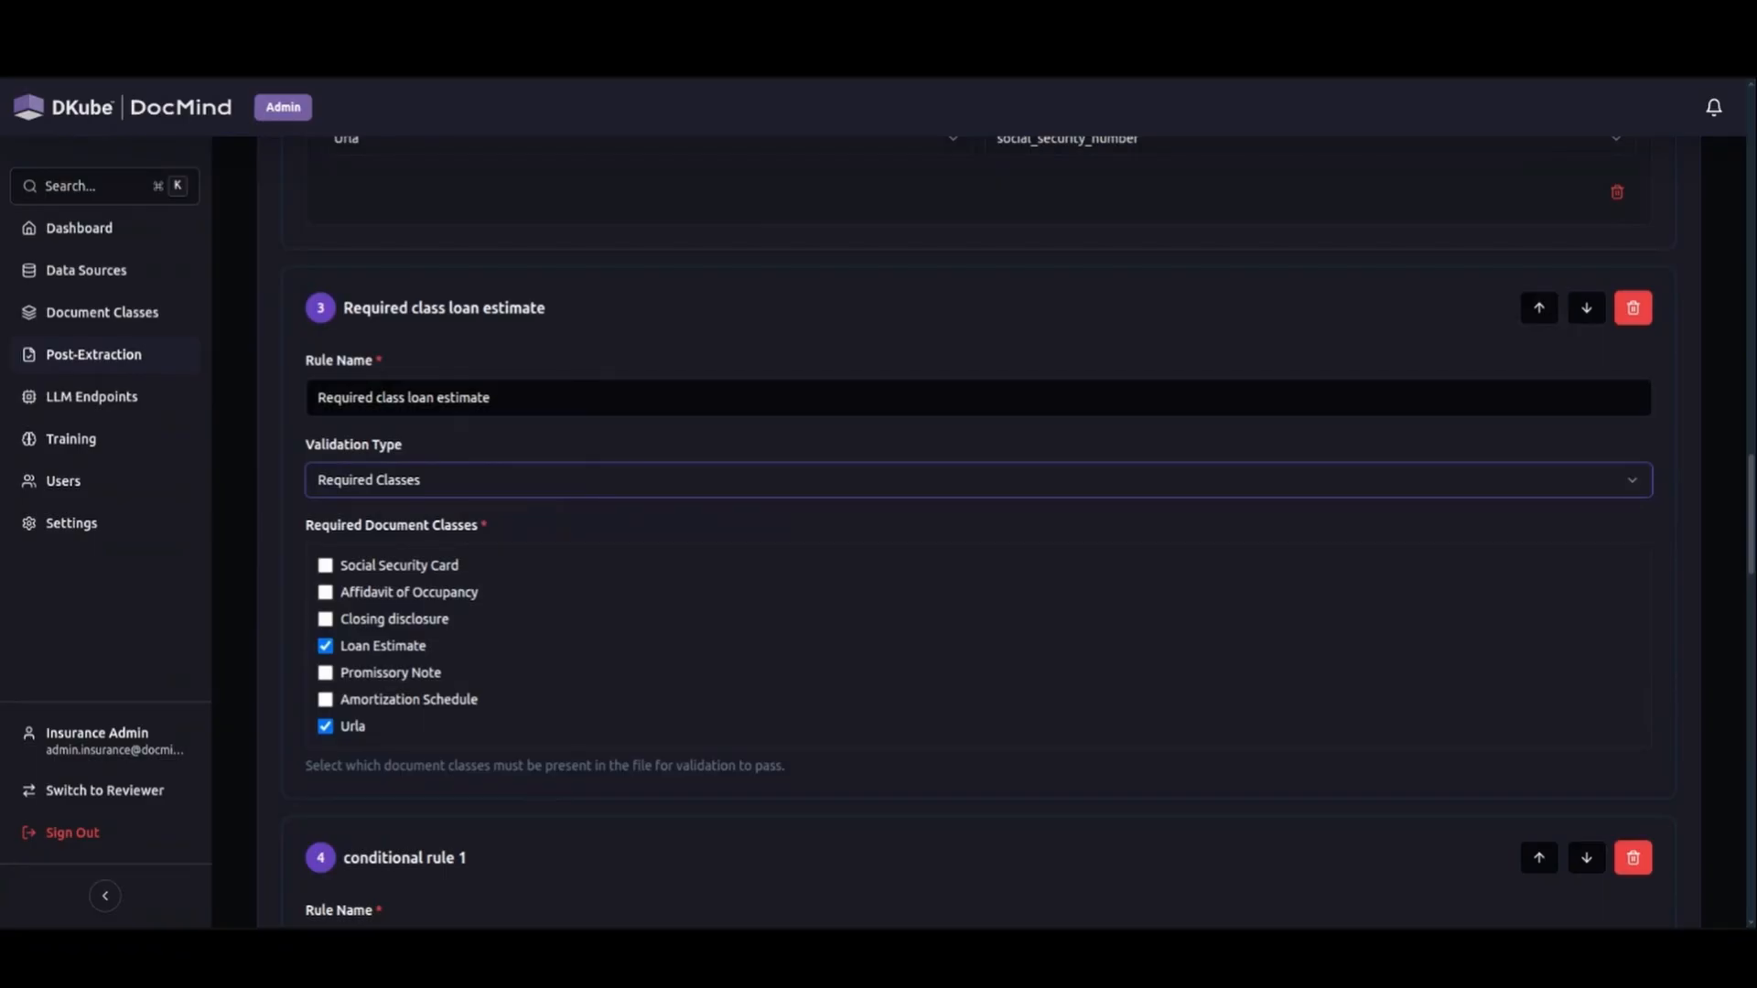
scroll(596, 521, down, 7)
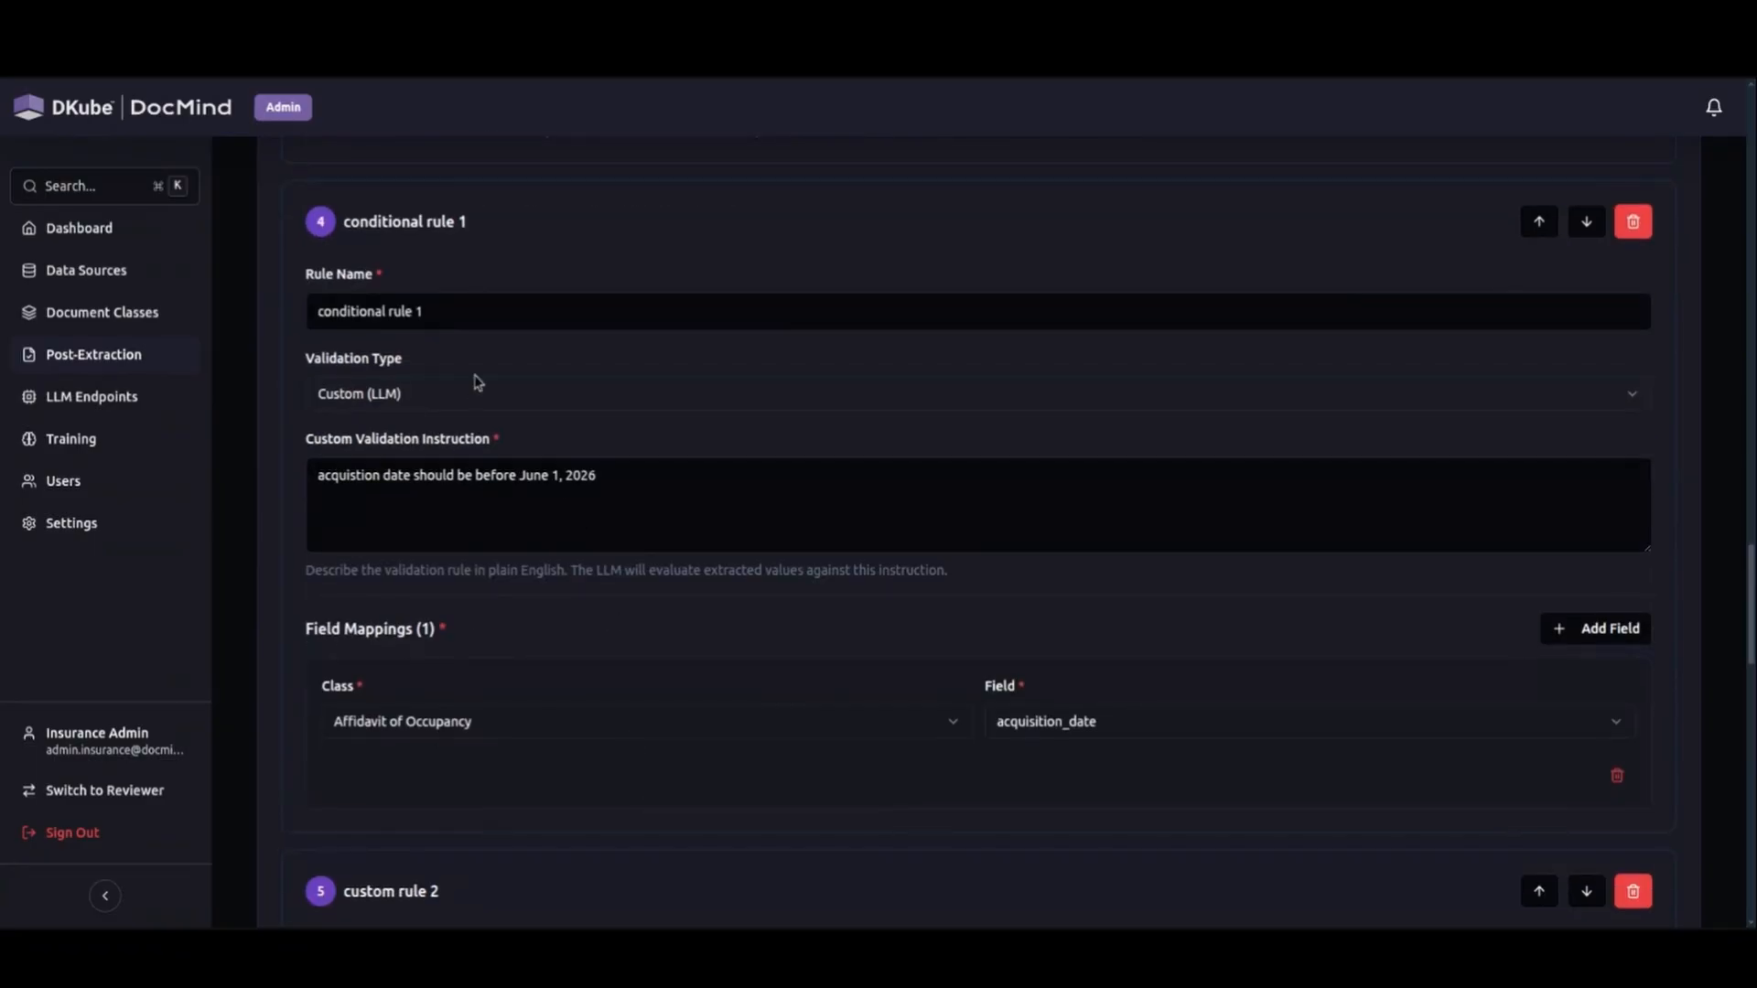
click(642, 519)
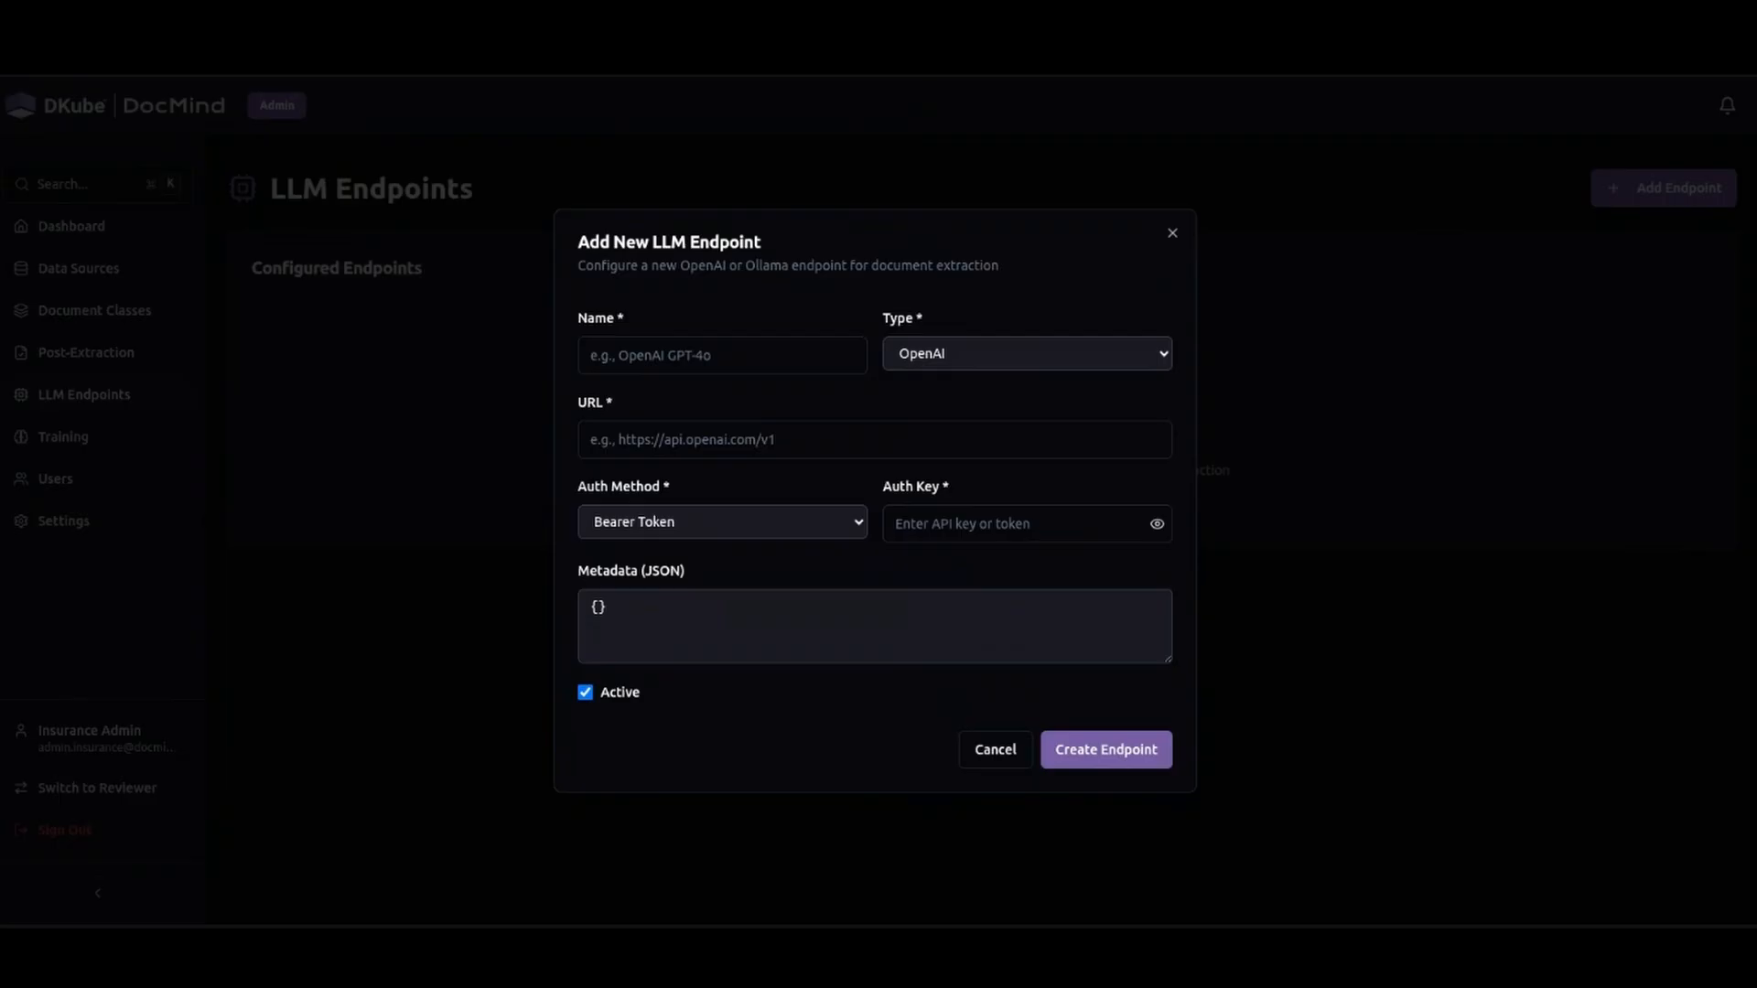
click(659, 355)
text(Qwen3 32B VLM)
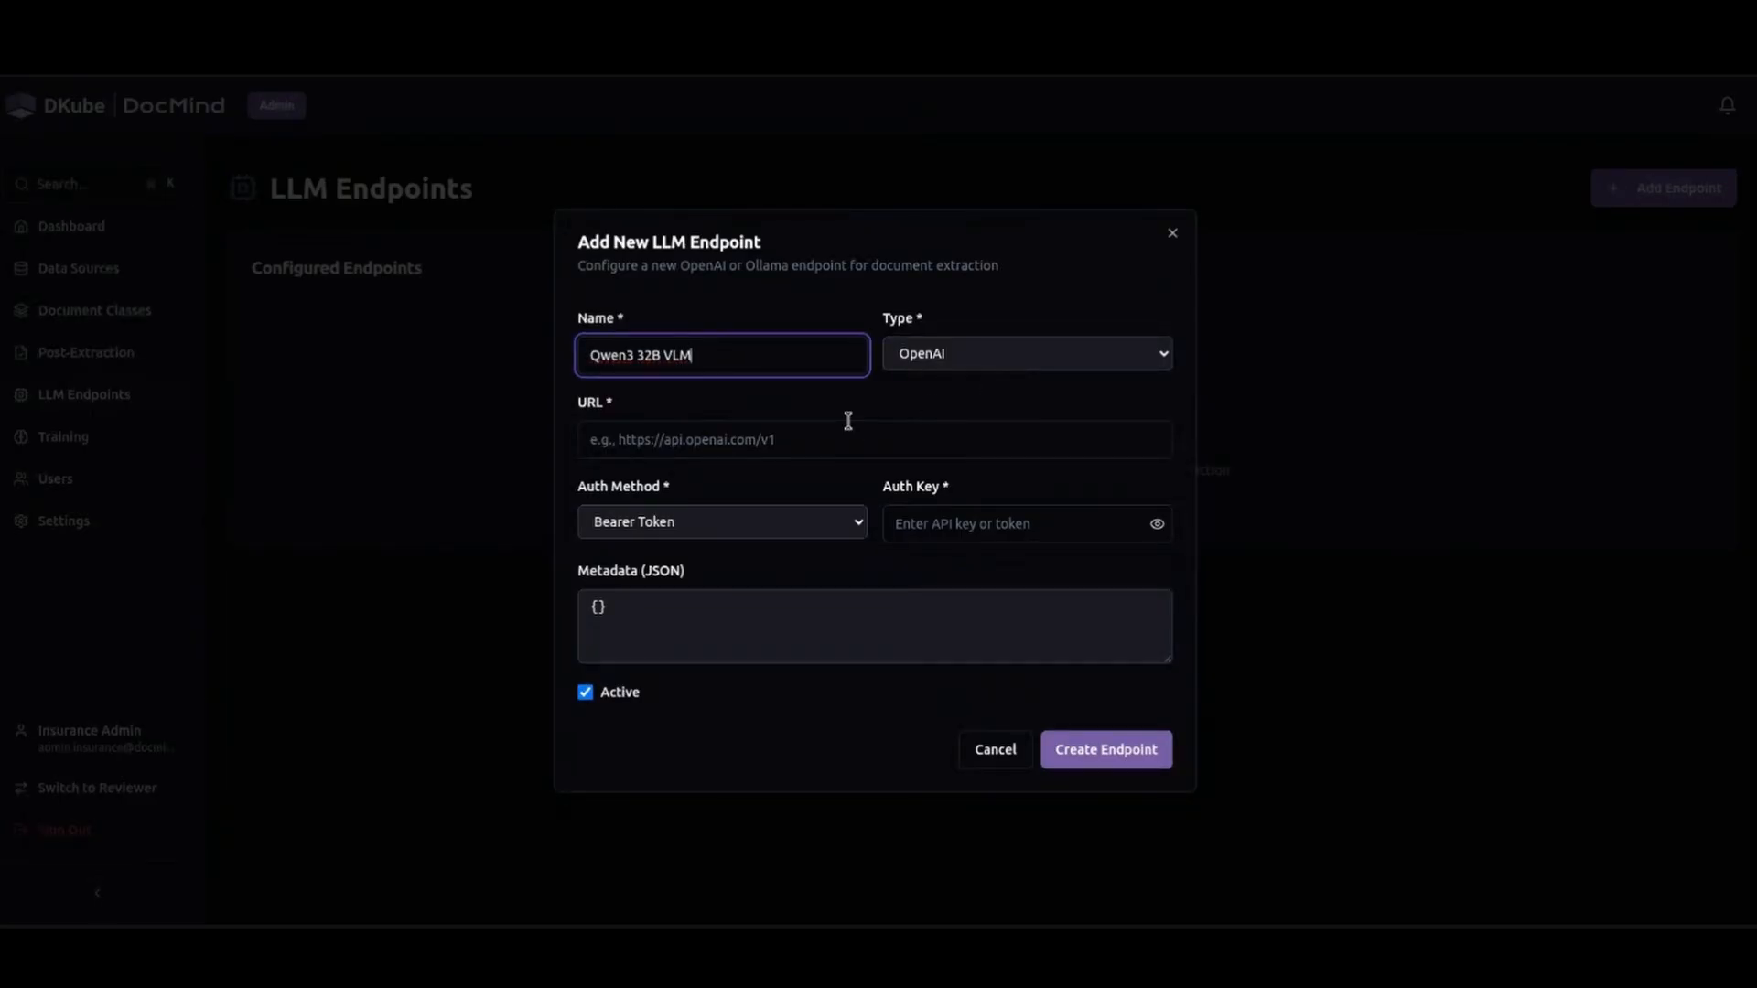
click(769, 436)
text(https://172.17.0.73:32443/deployment/published/qwen-32-vl/v1/)
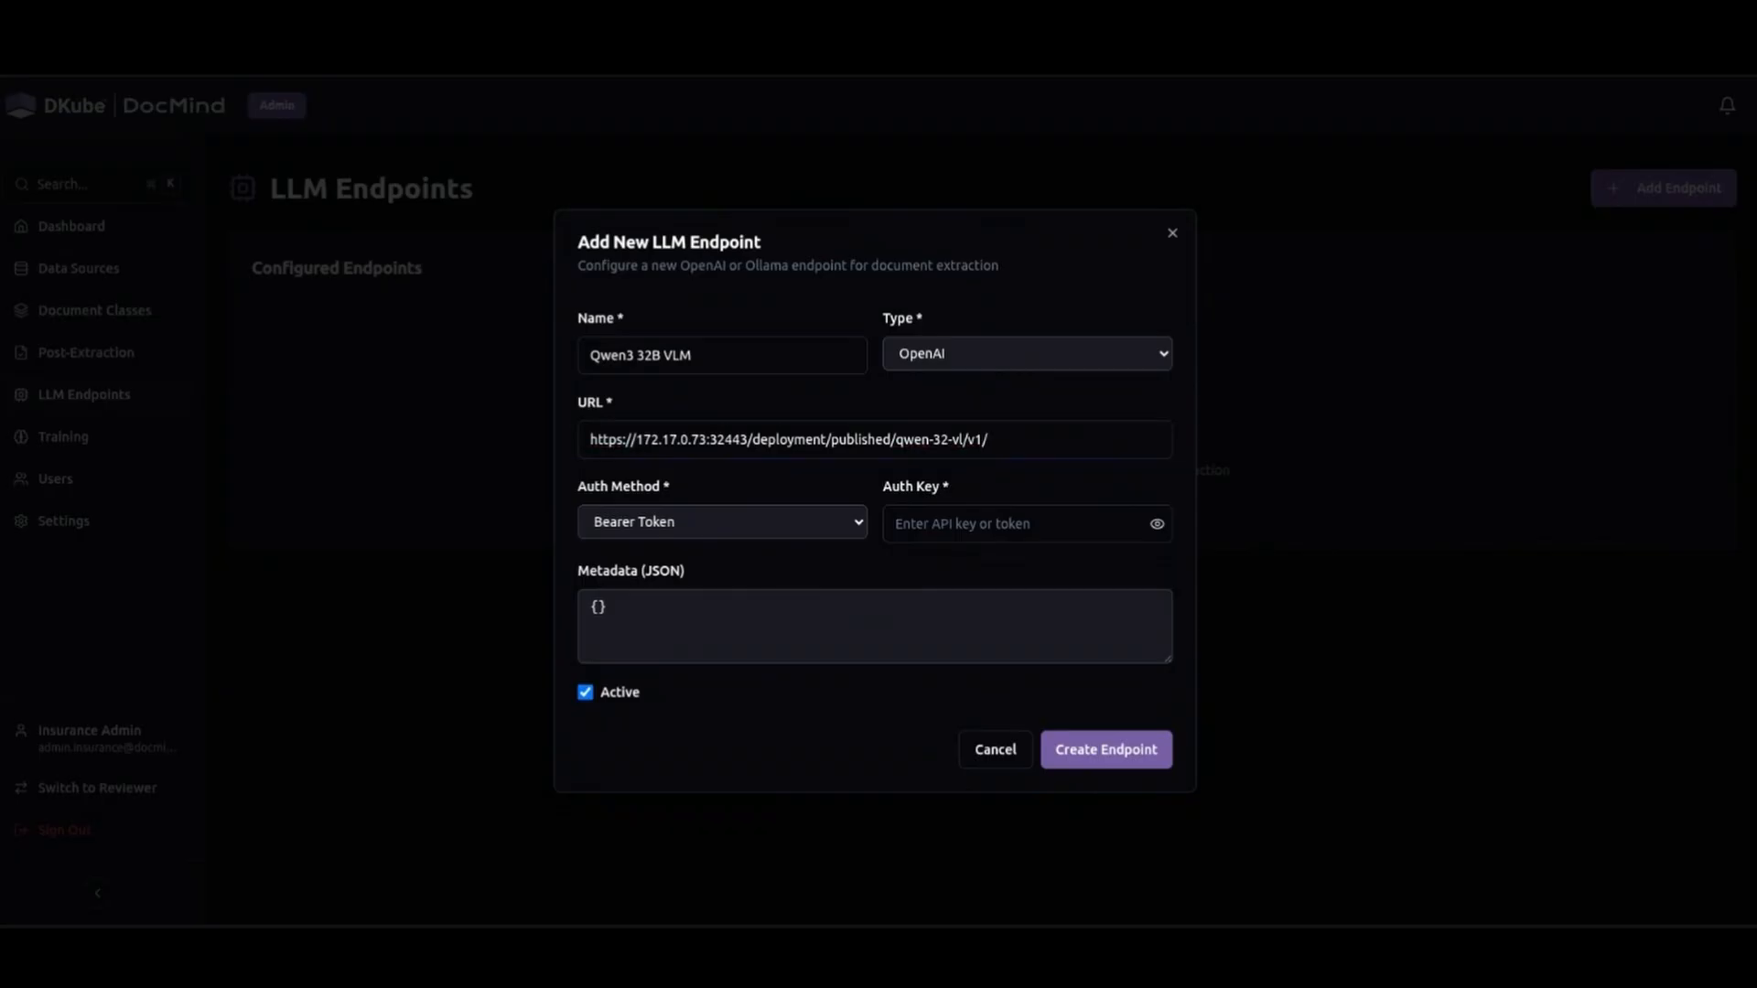
click(992, 525)
key(ctrl+v)
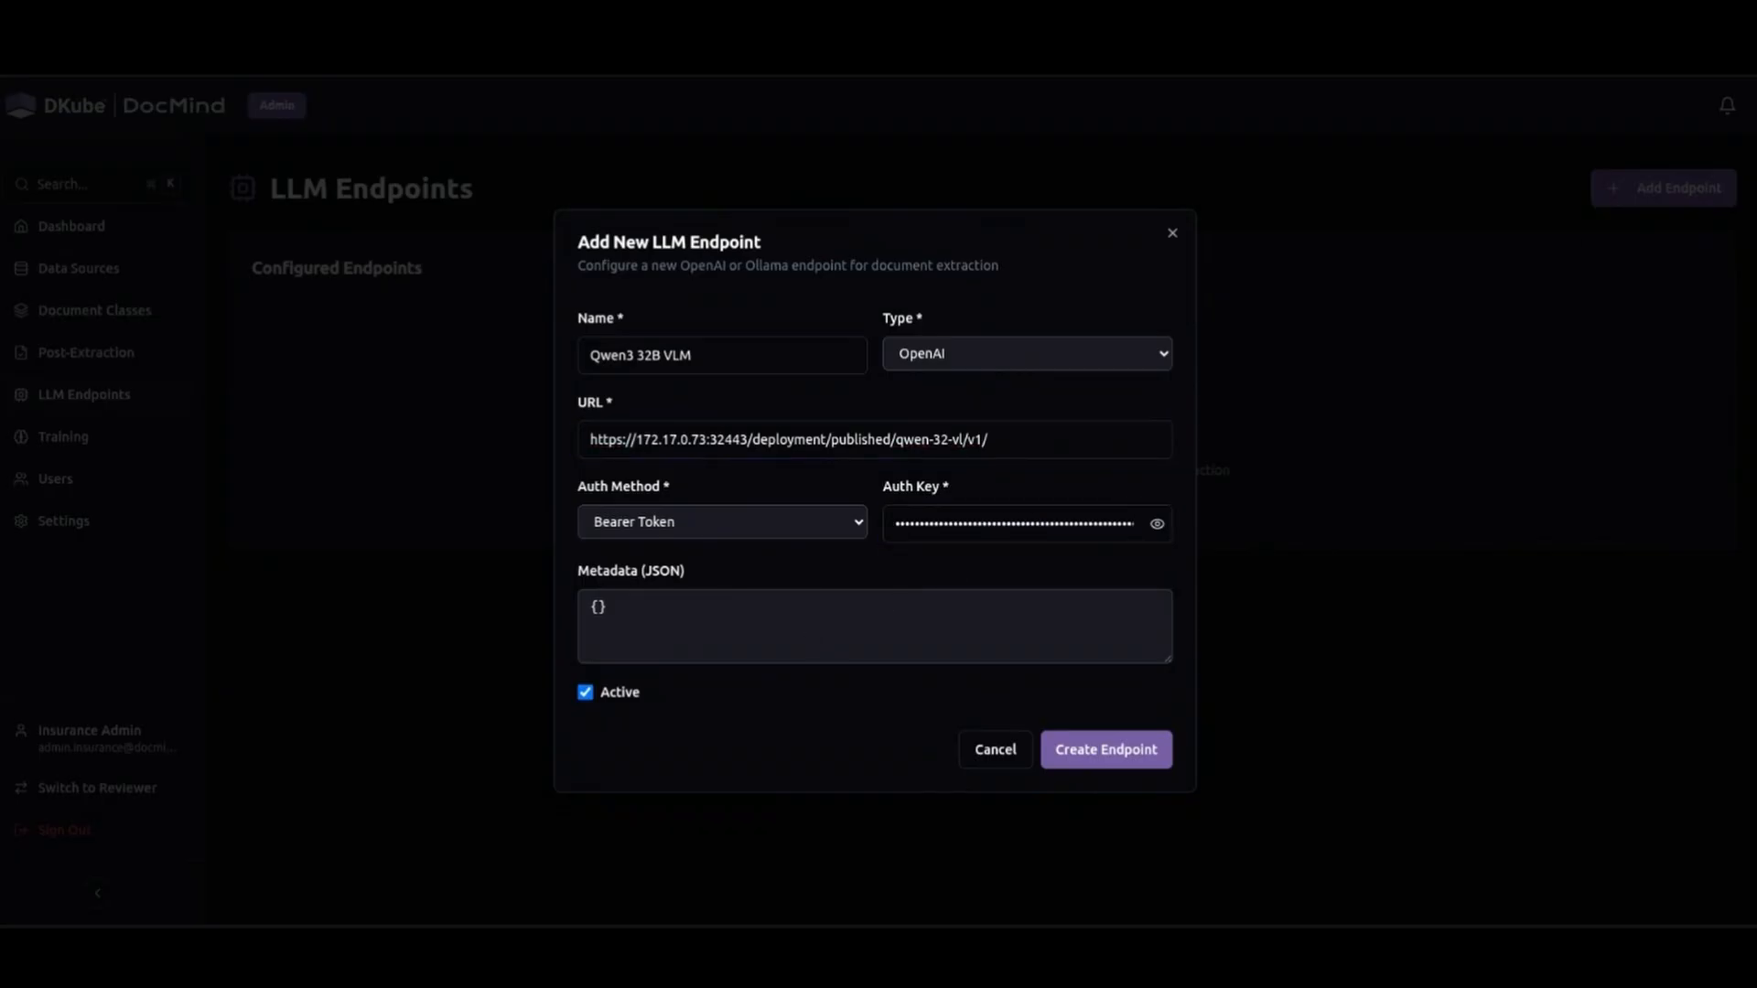
Replace the metadata with JSON including max_context_length 7400, prompt_token_buffer 1000, highest_confidence consolidation, min_agreement 0.5, 1024 by 1024 images and JPEG quality 85, and create the endpoint.
click(749, 628)
key(BackSpace)
key(BackSpace)
key(ctrl+v)
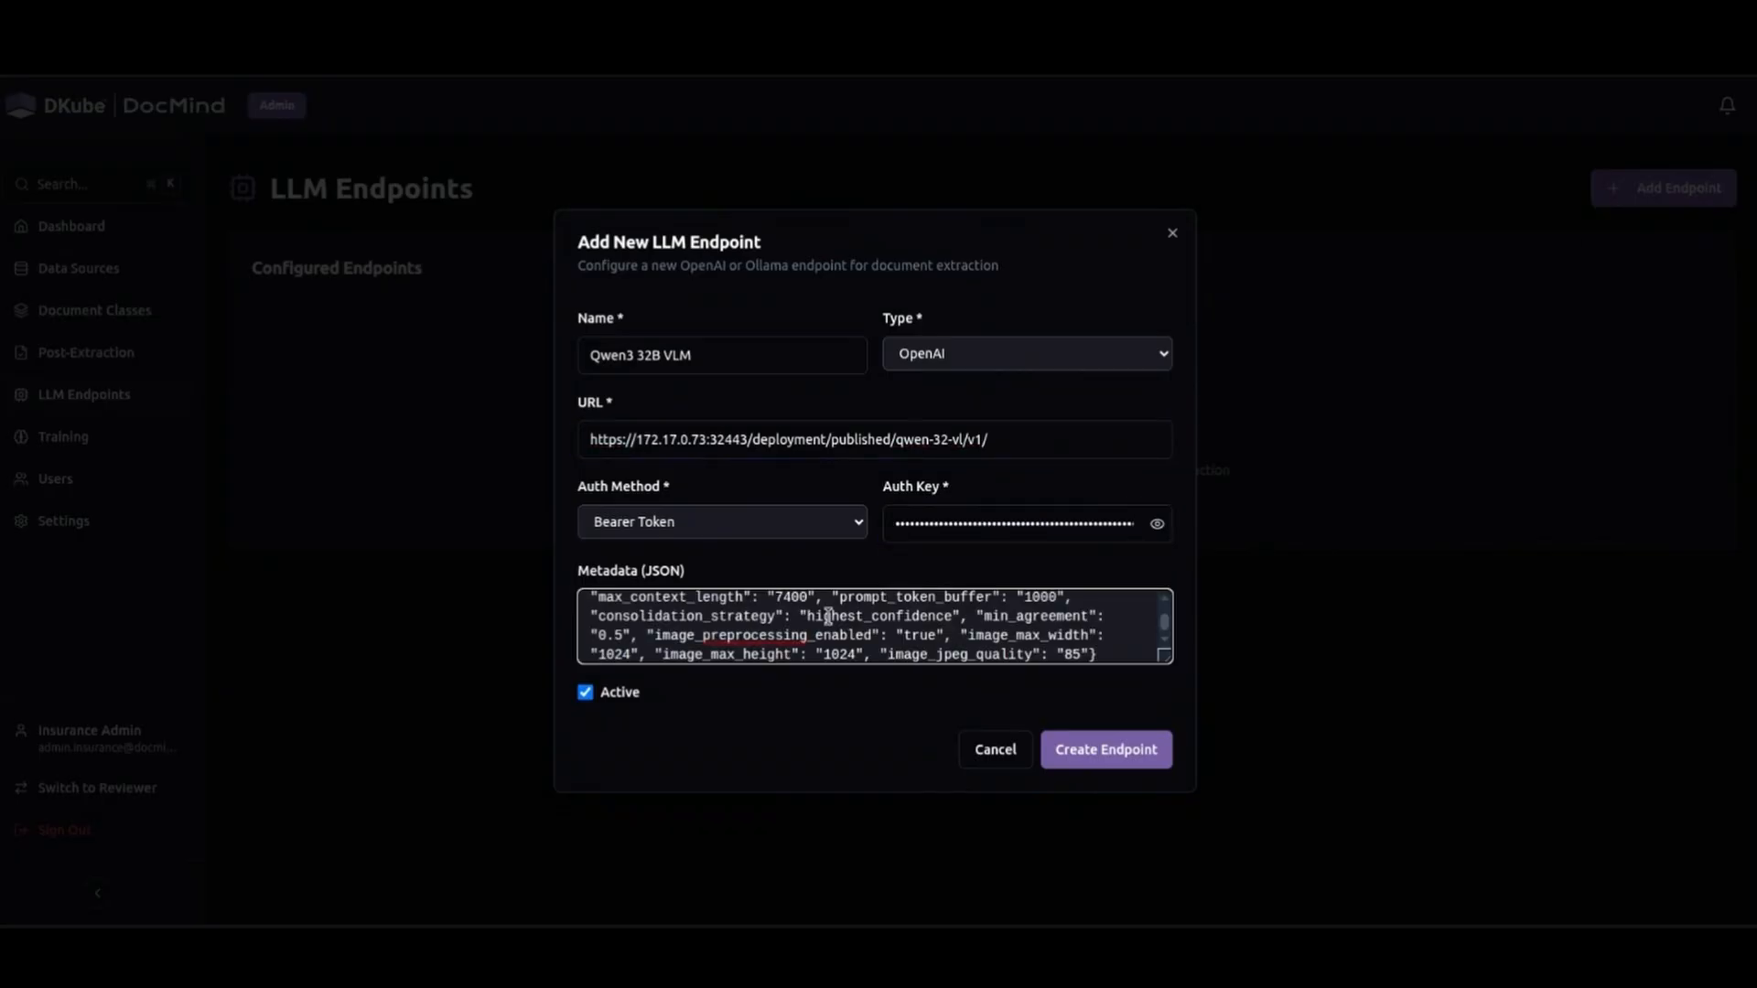
scroll(830, 618, up, 2)
scroll(949, 596, down, 3)
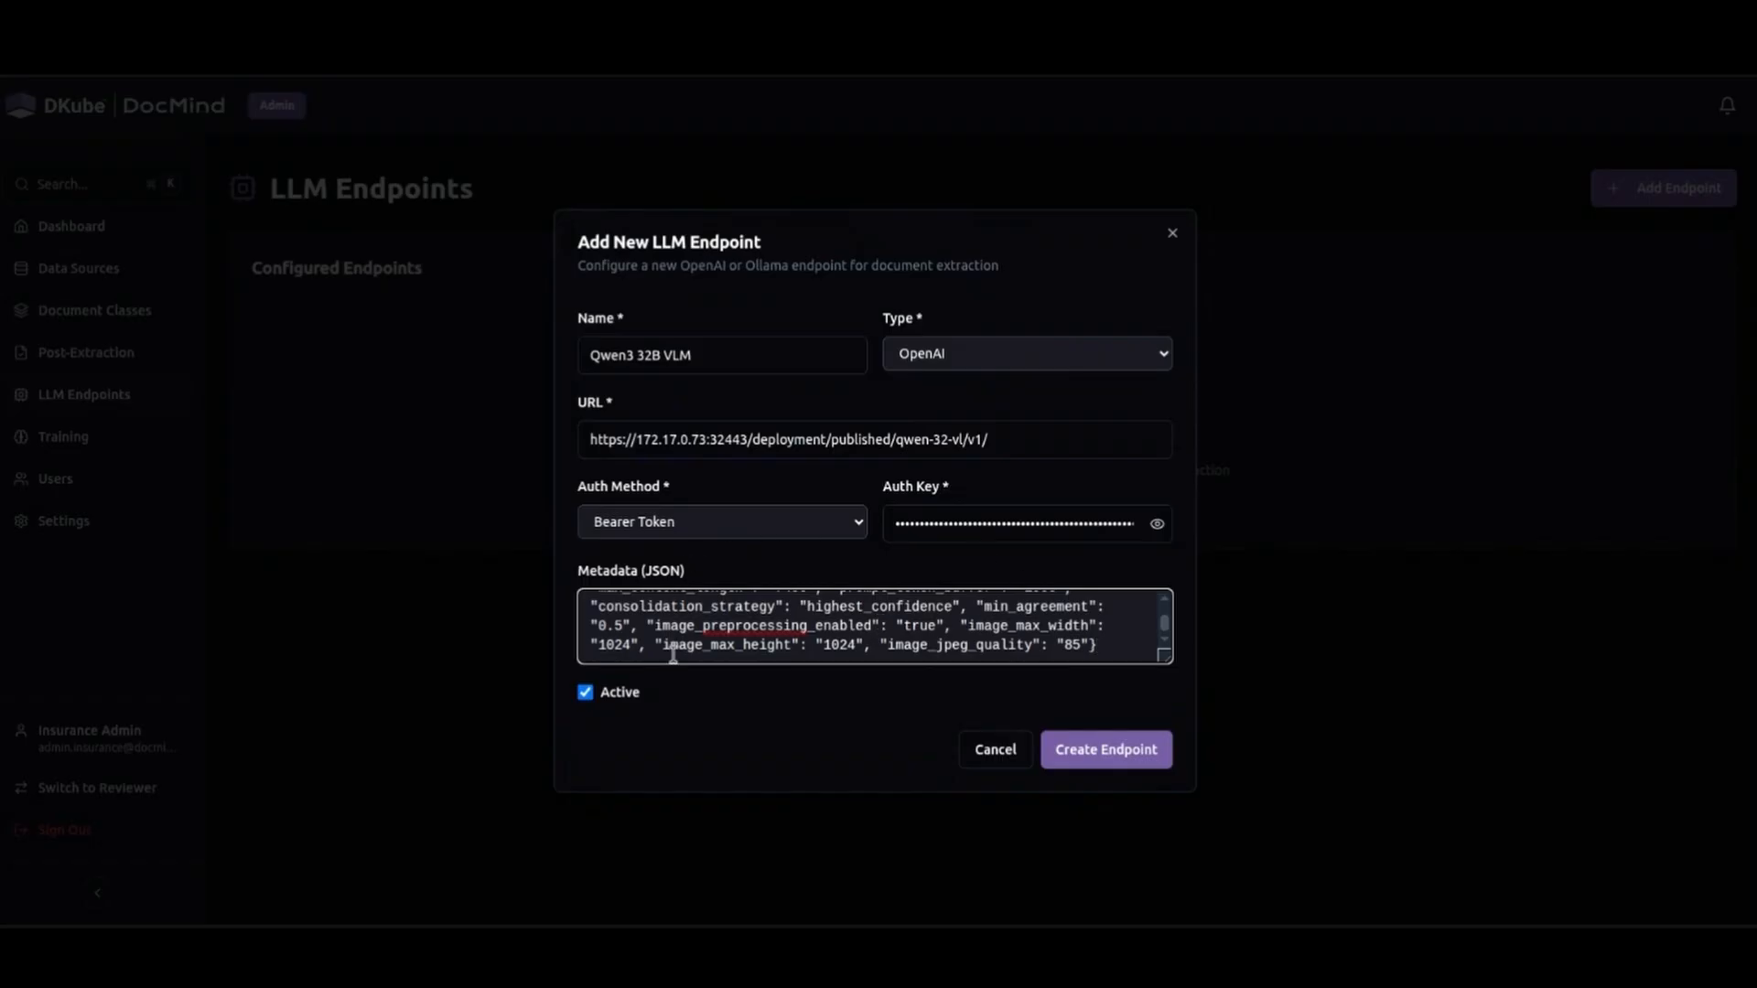
click(1062, 750)
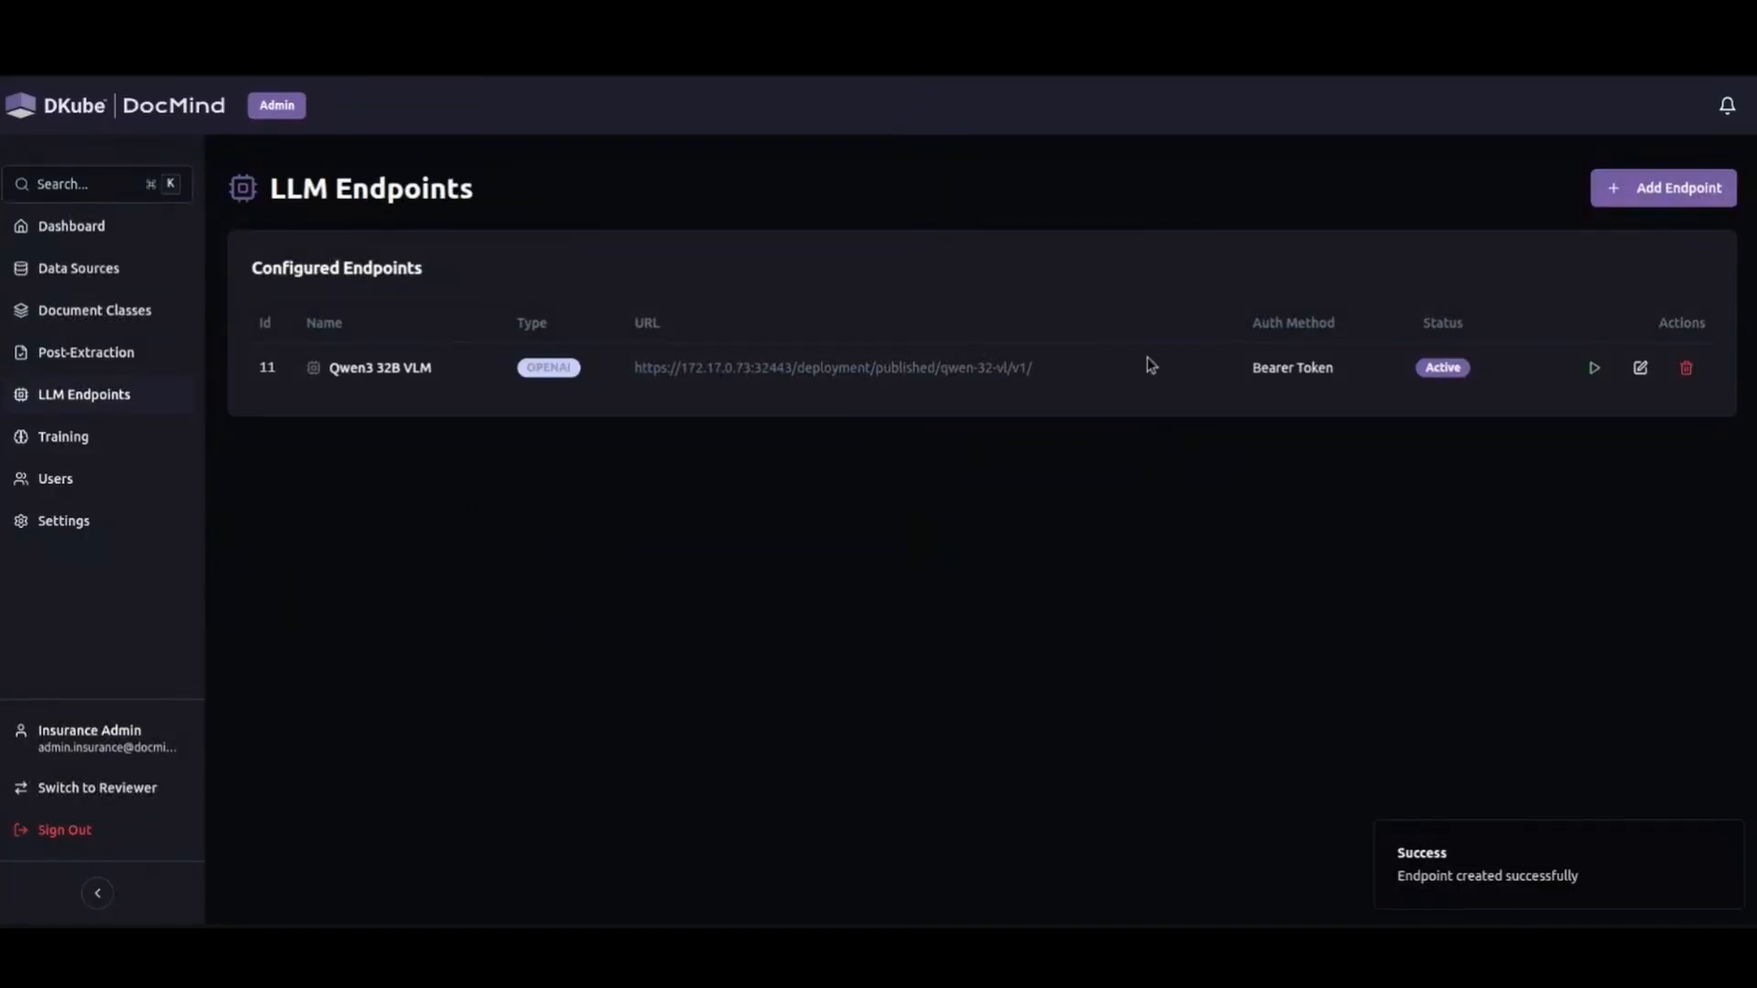
Dismiss the notification and run a test of the Qwen3 32B VLM endpoint.
click(1724, 840)
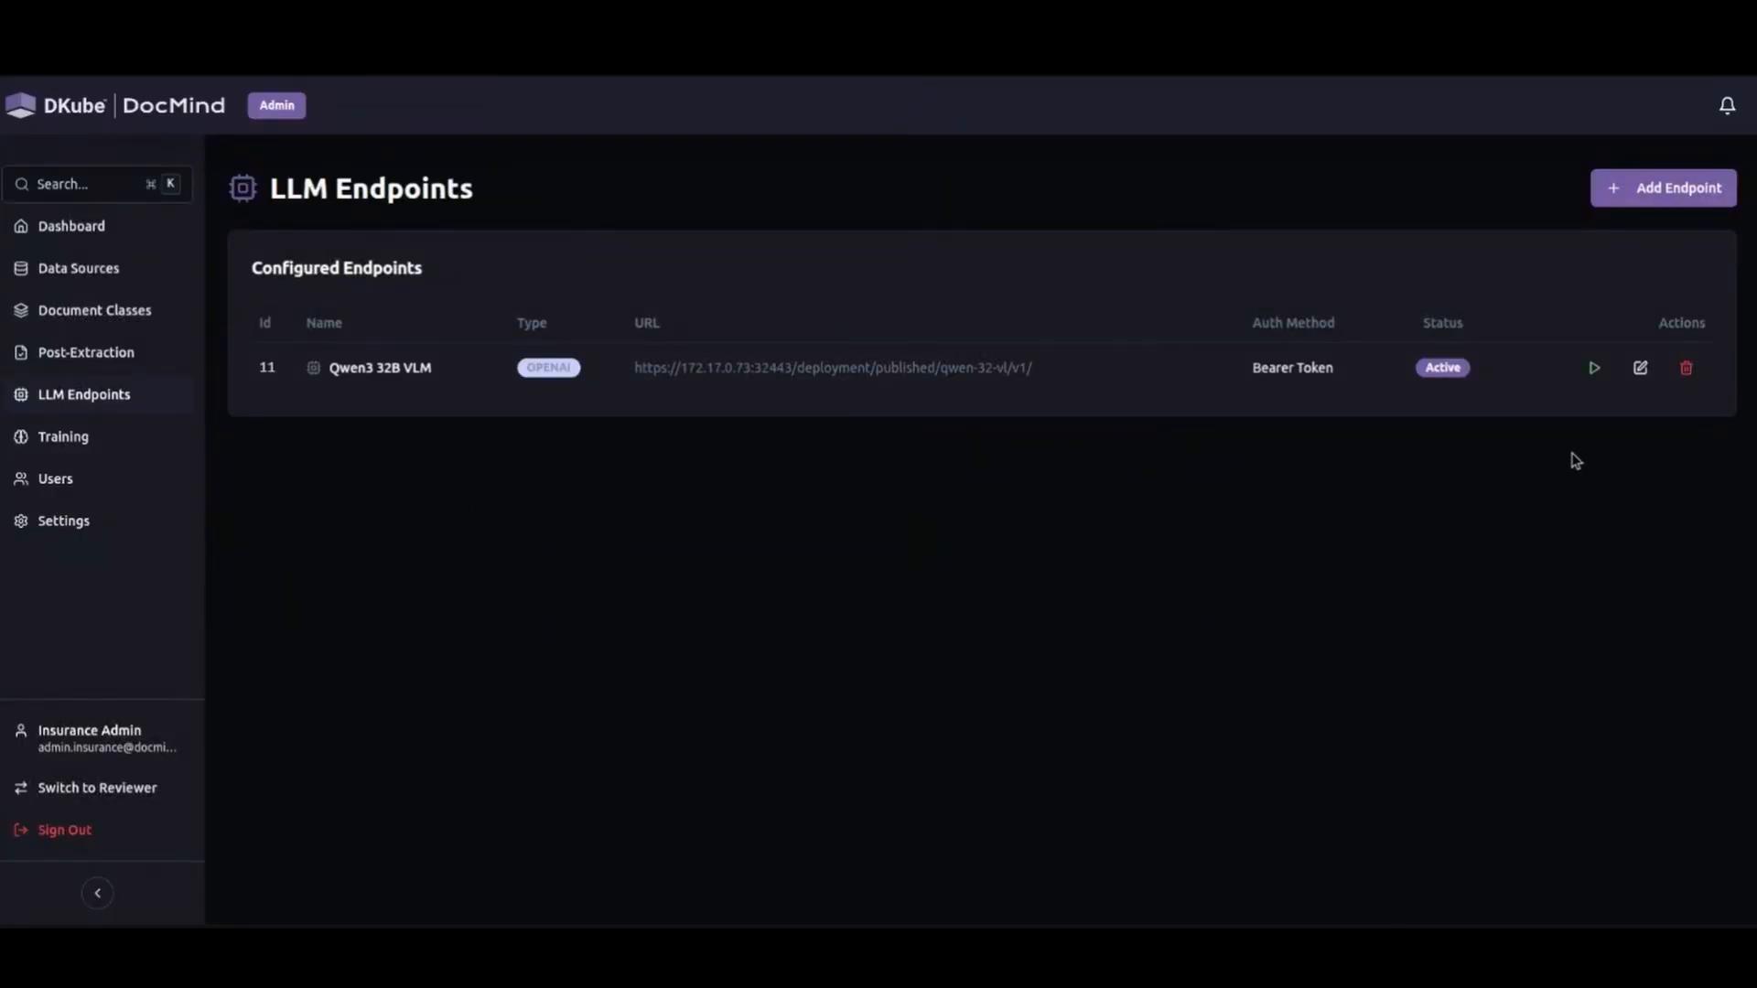
click(1593, 369)
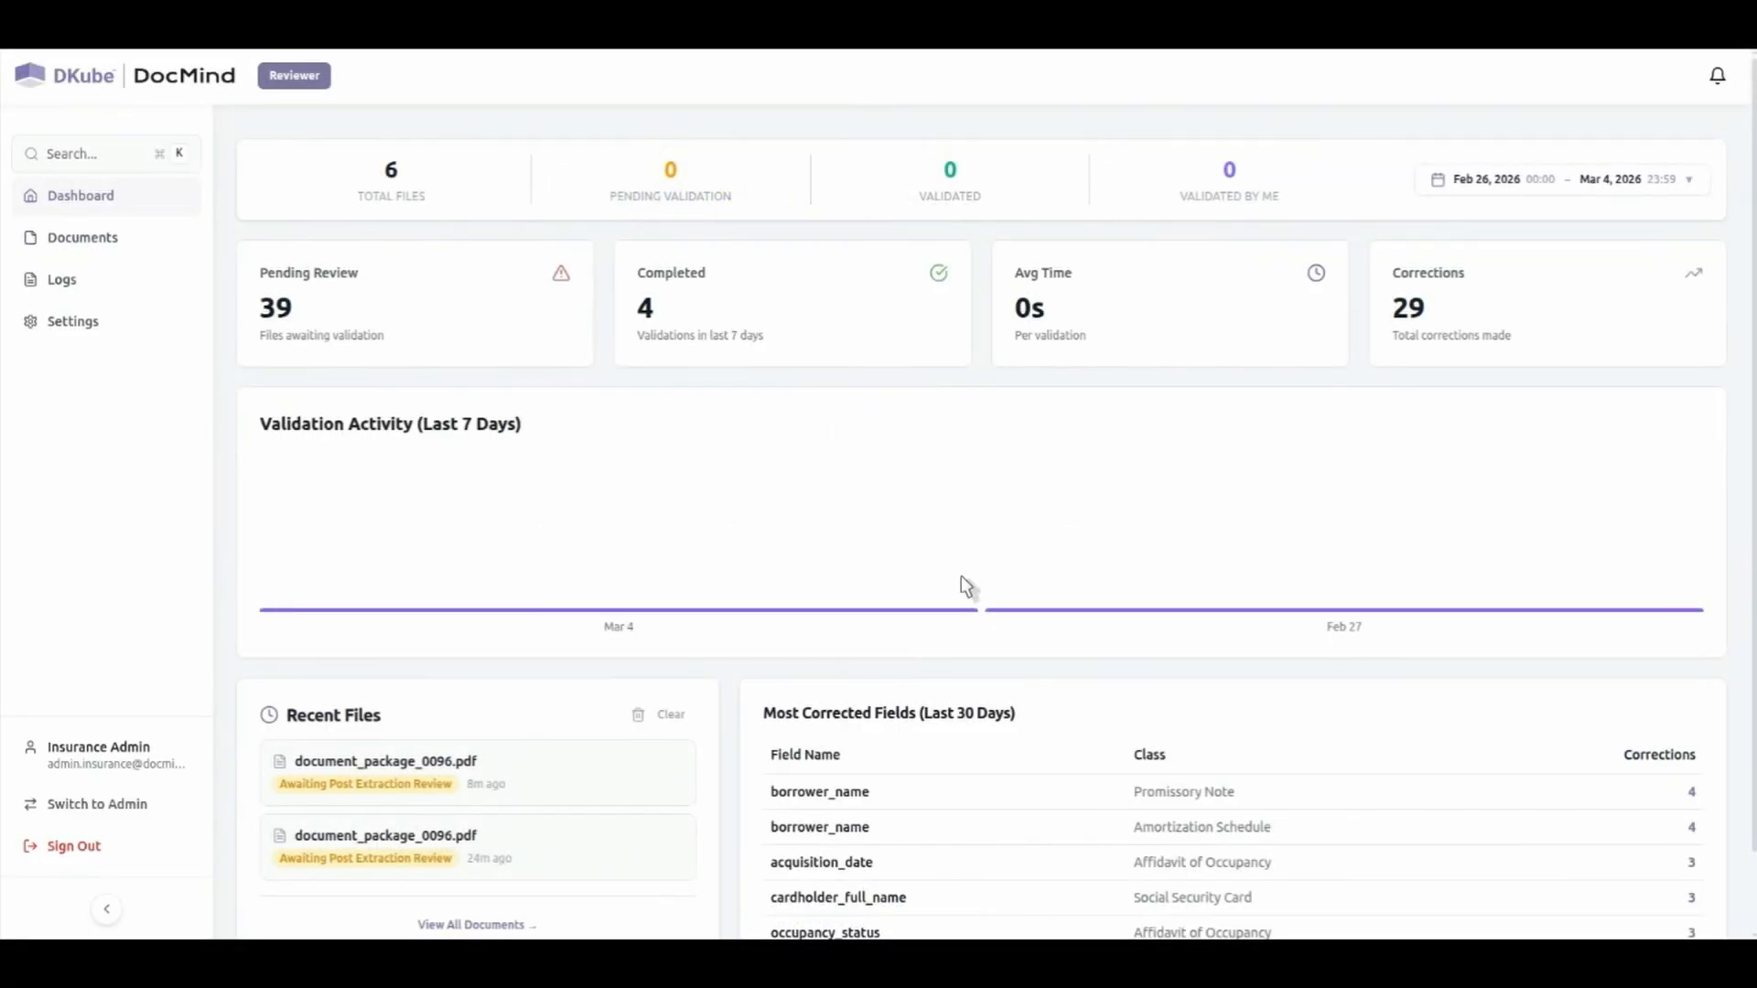
Examine the reviewer dashboard's validation statistics, recent files and most corrected fields.
scroll(628, 247, down, 2)
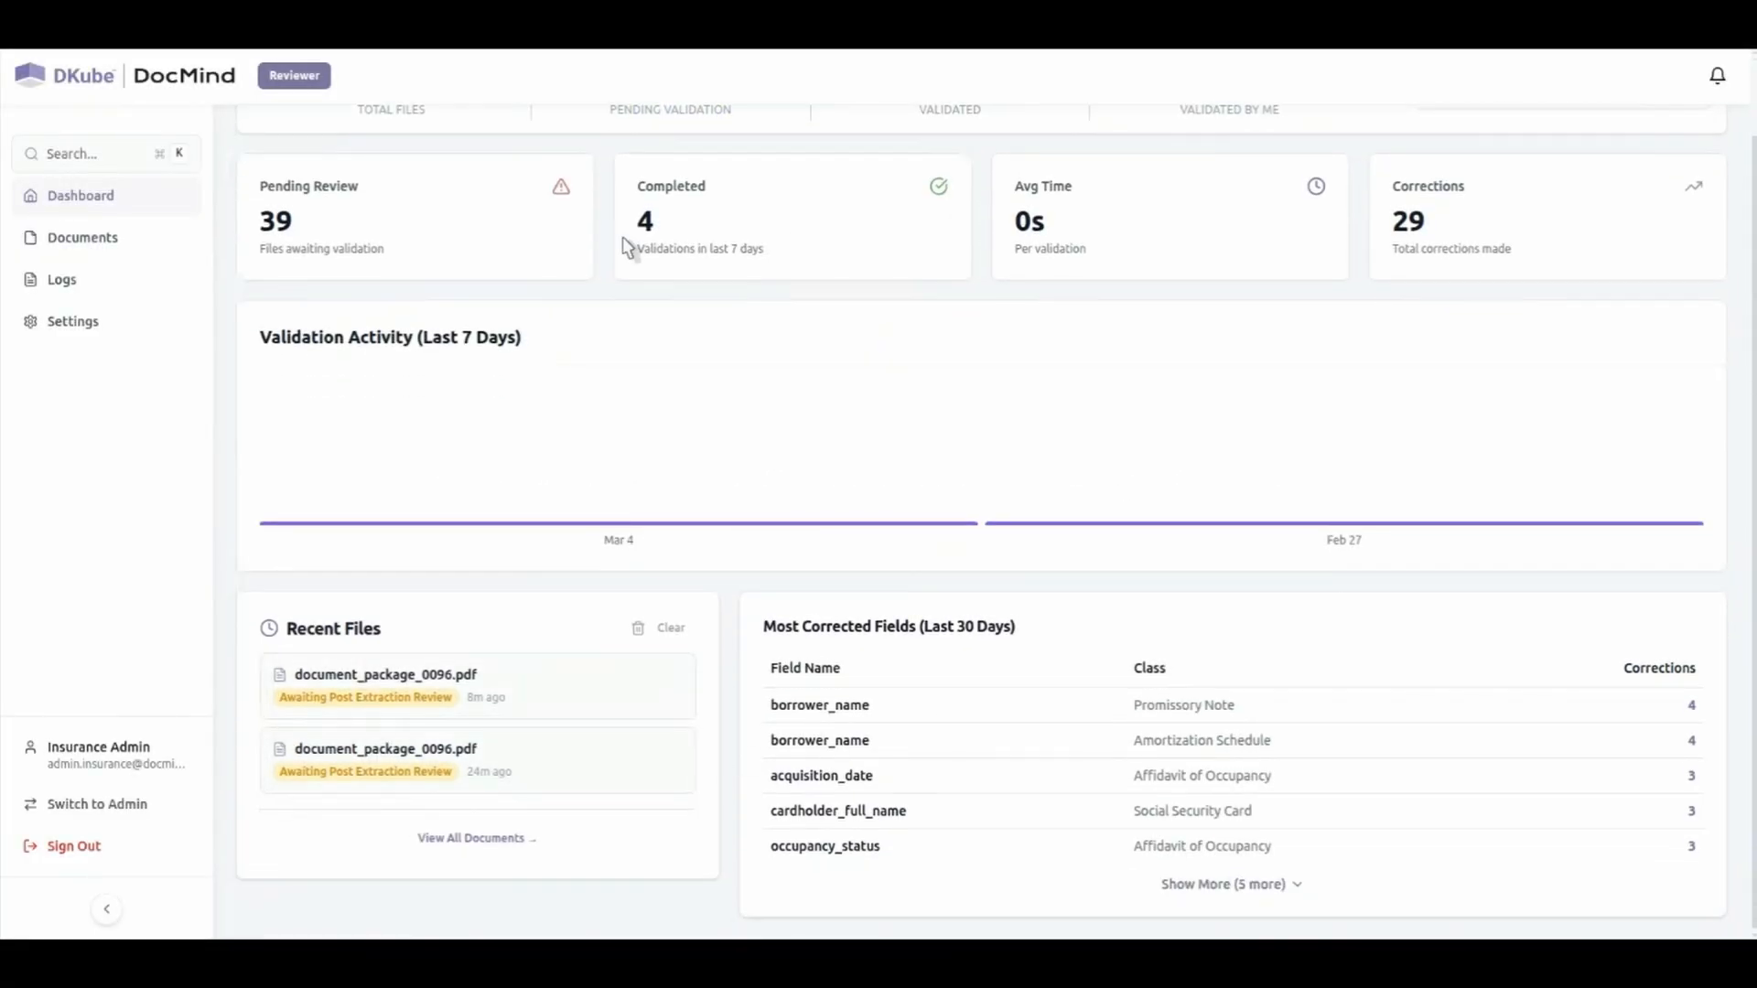
scroll(824, 513, up, 2)
scroll(824, 632, down, 1)
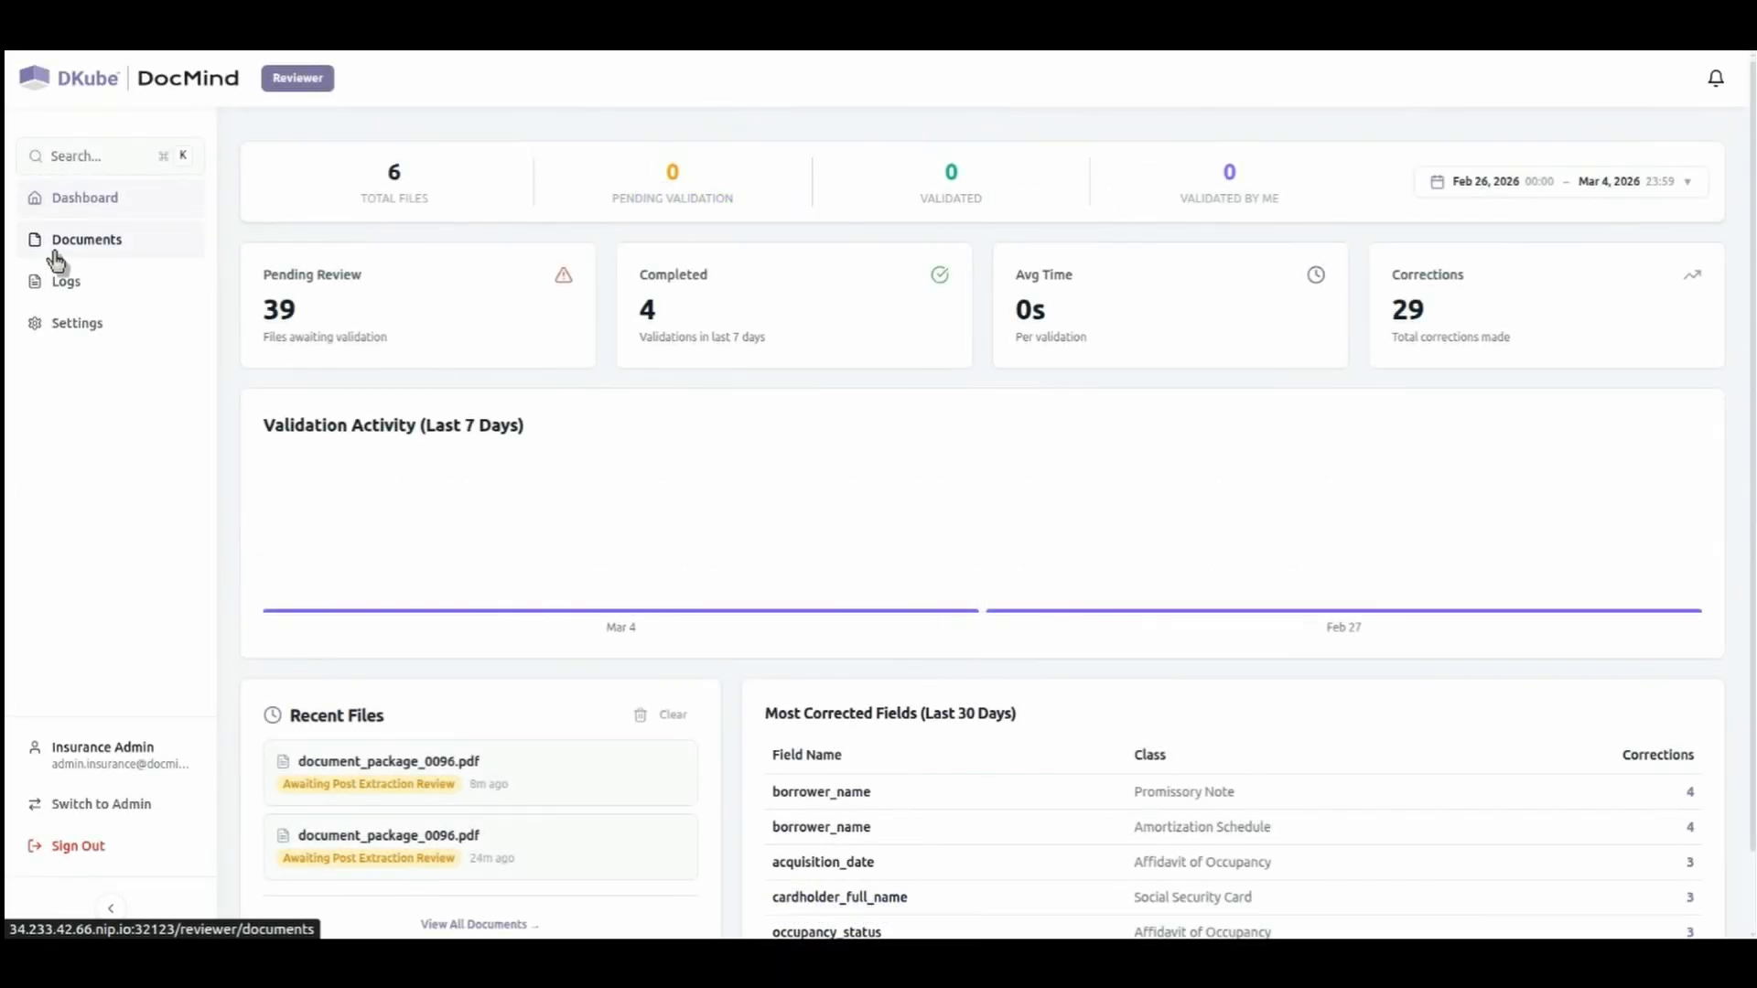
Upload document_package_0096.pdf to the local source from the documents list.
click(55, 243)
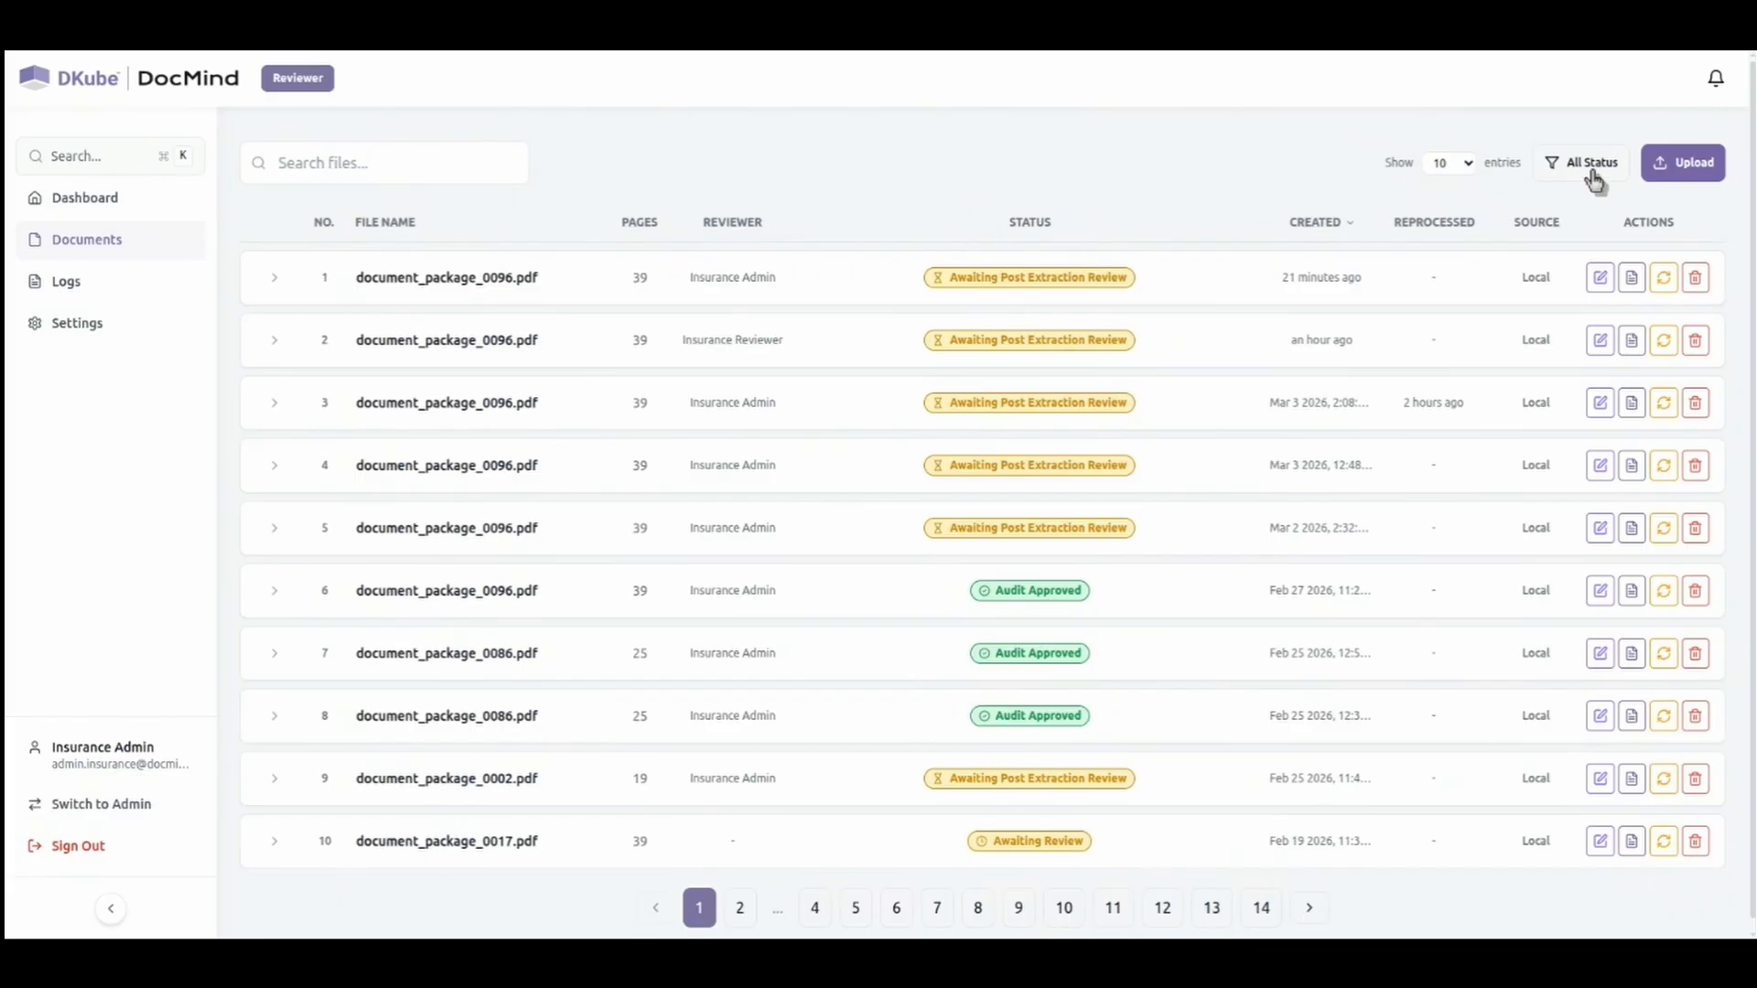
click(1676, 163)
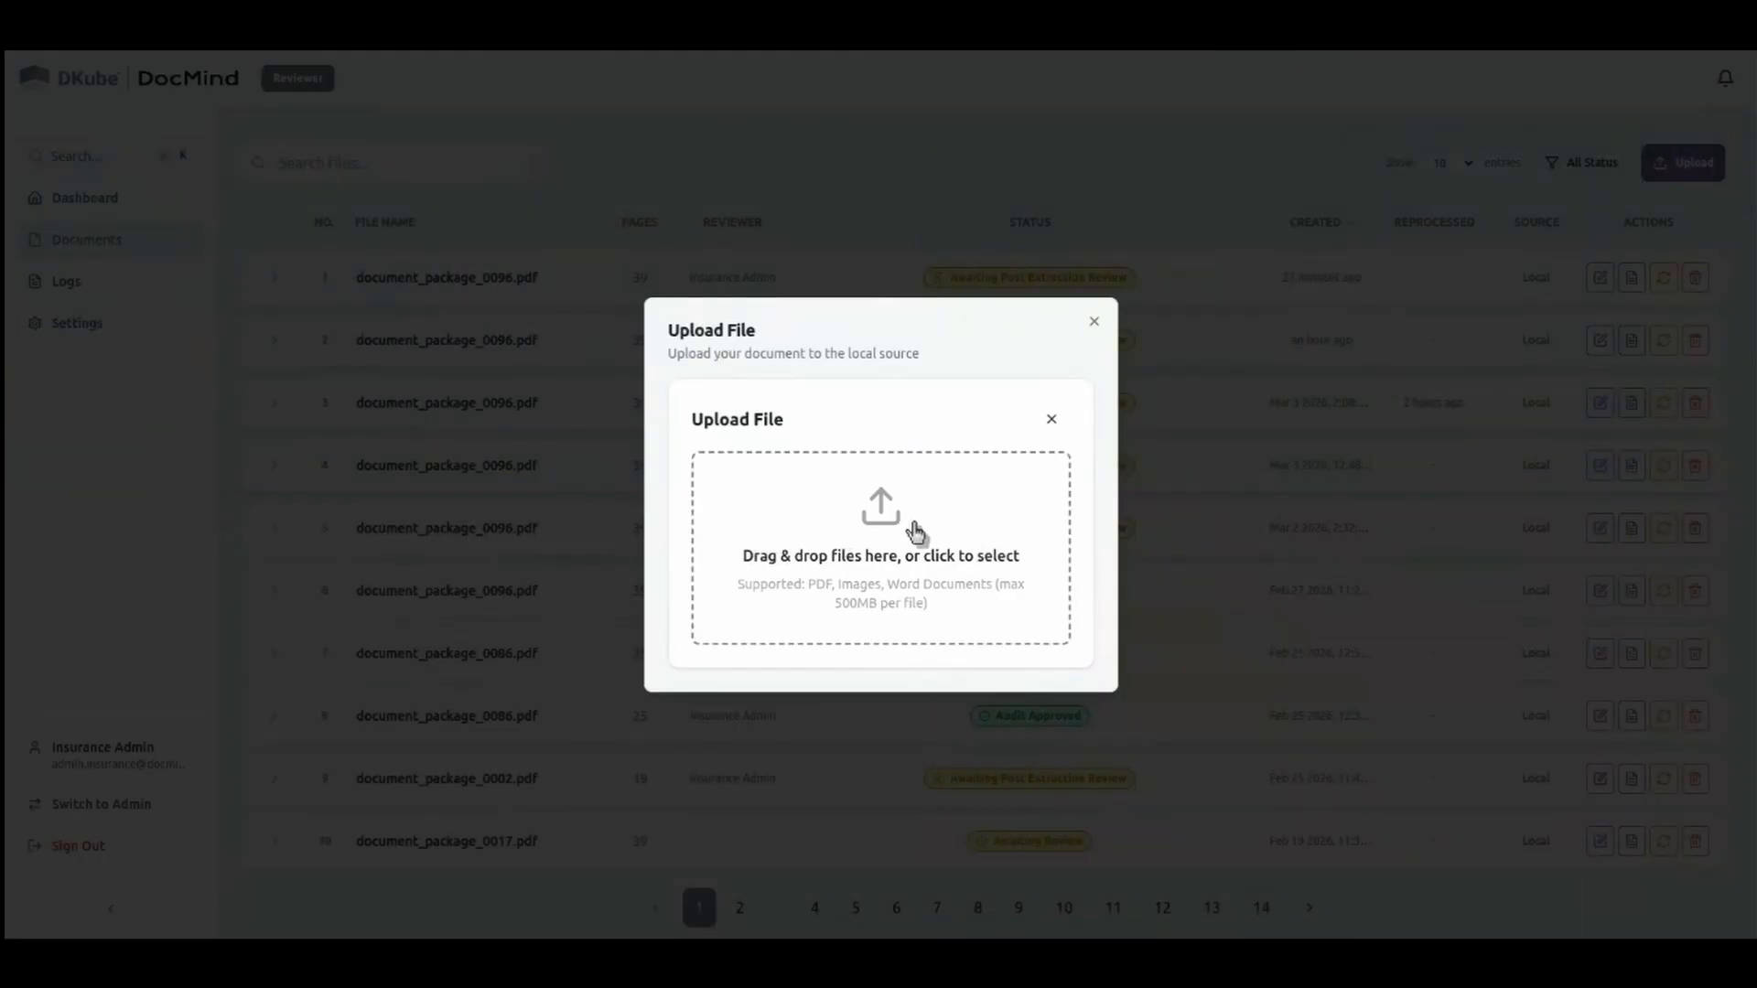
click(915, 525)
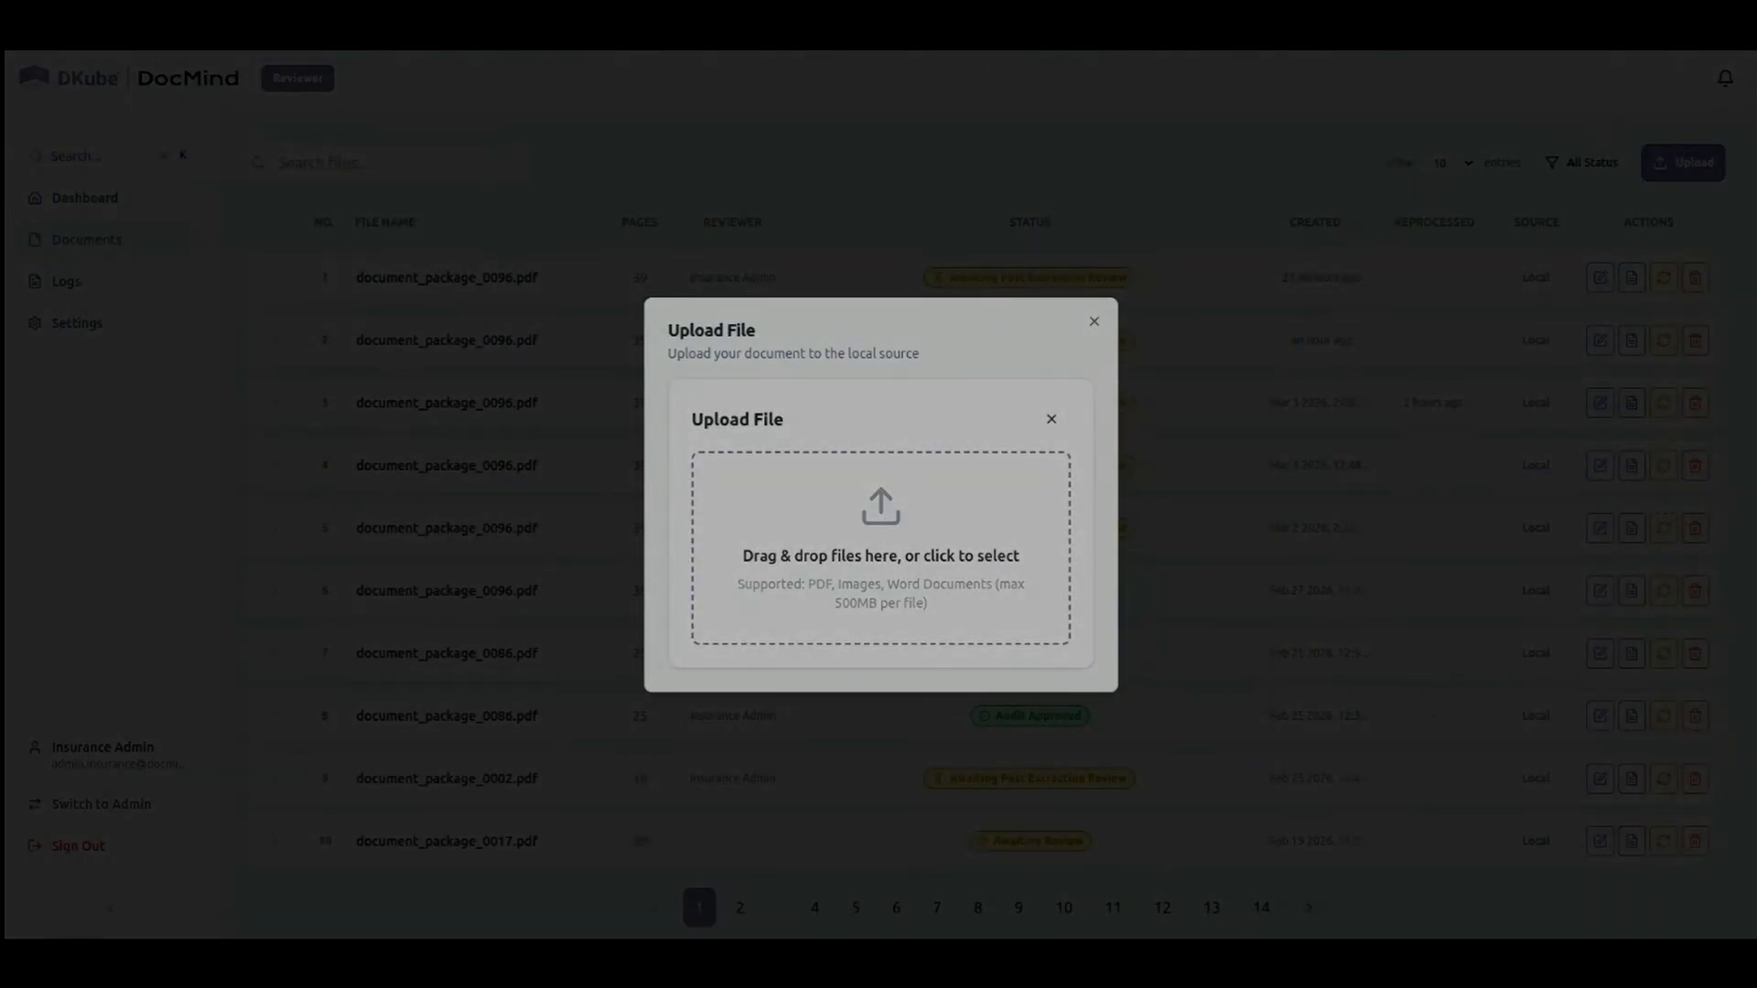
double_click(600, 827)
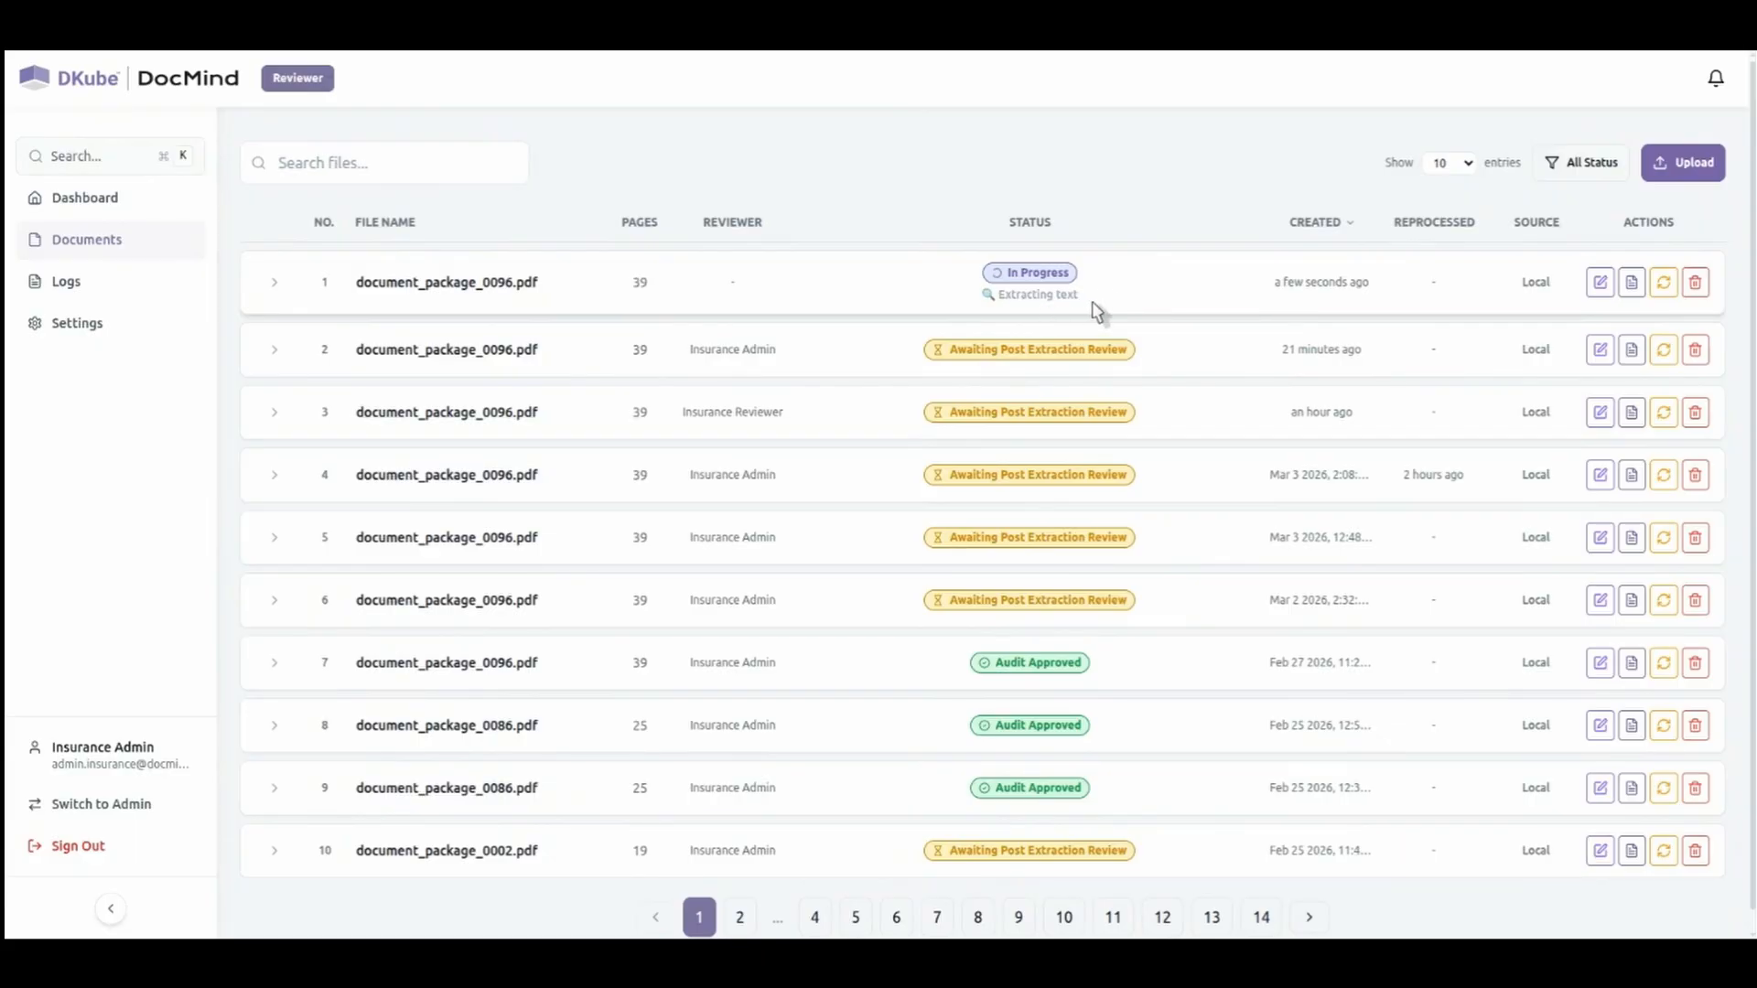
click(1633, 285)
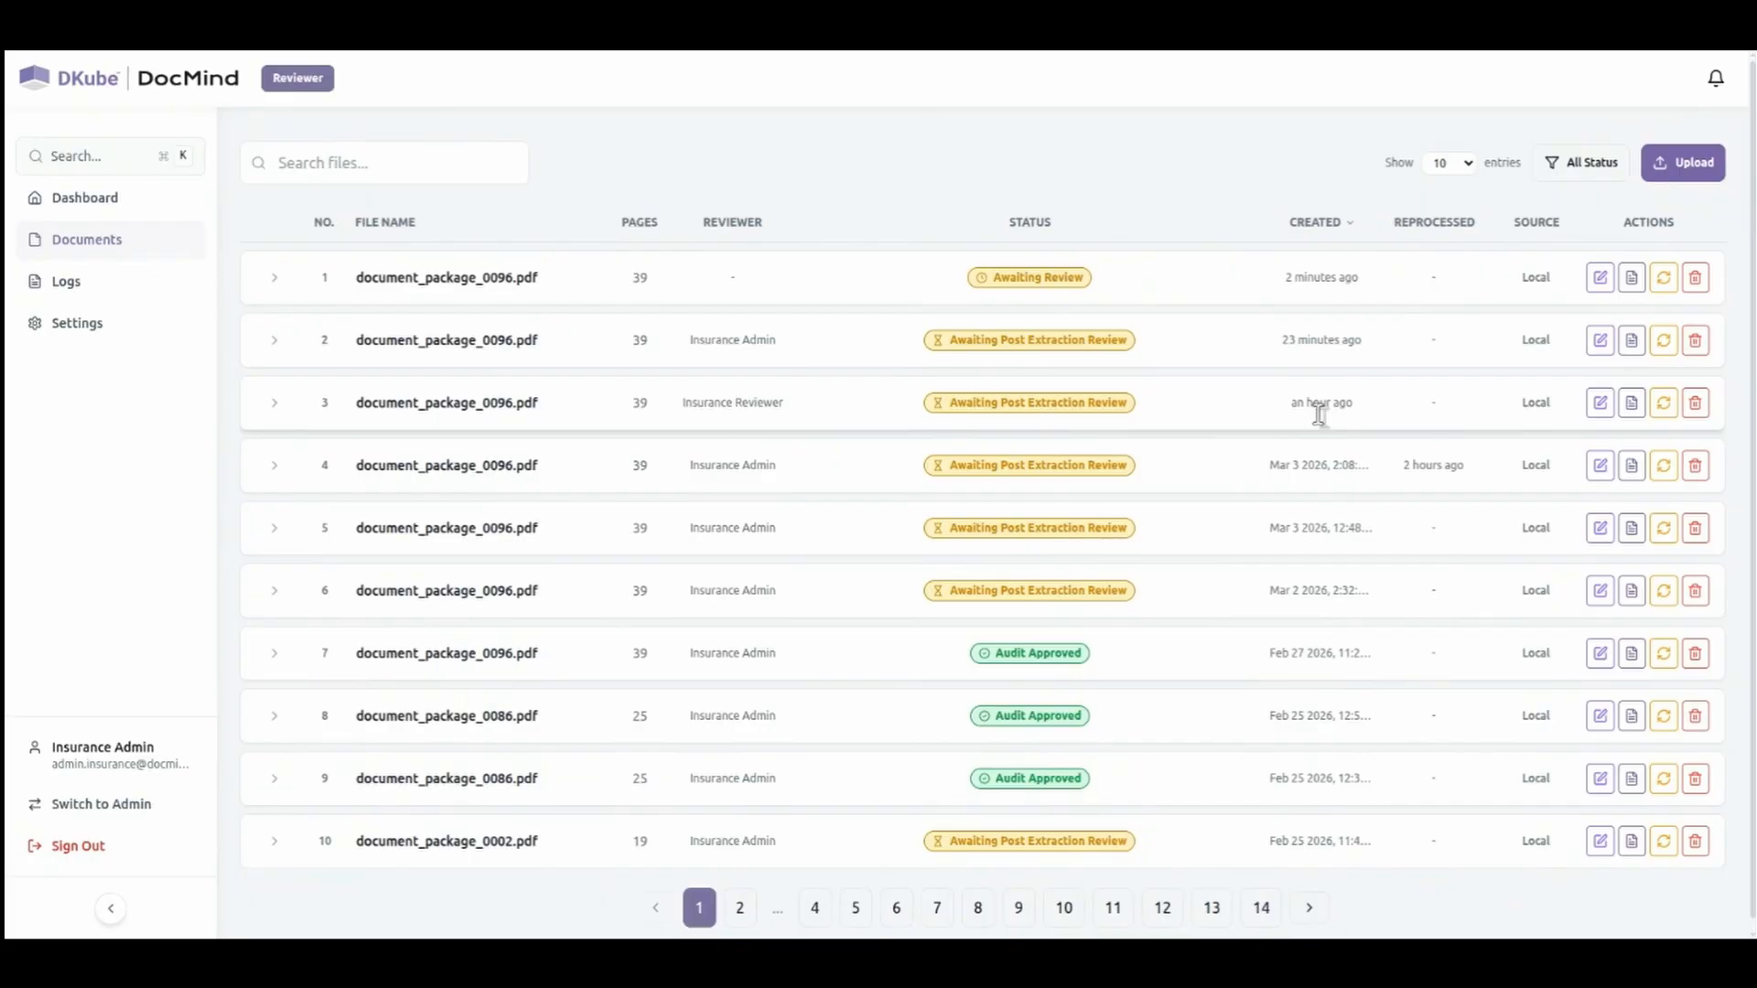
Open the newly uploaded document_package_0096.pdf for review and examine its segmented pages through page 12.
click(1594, 279)
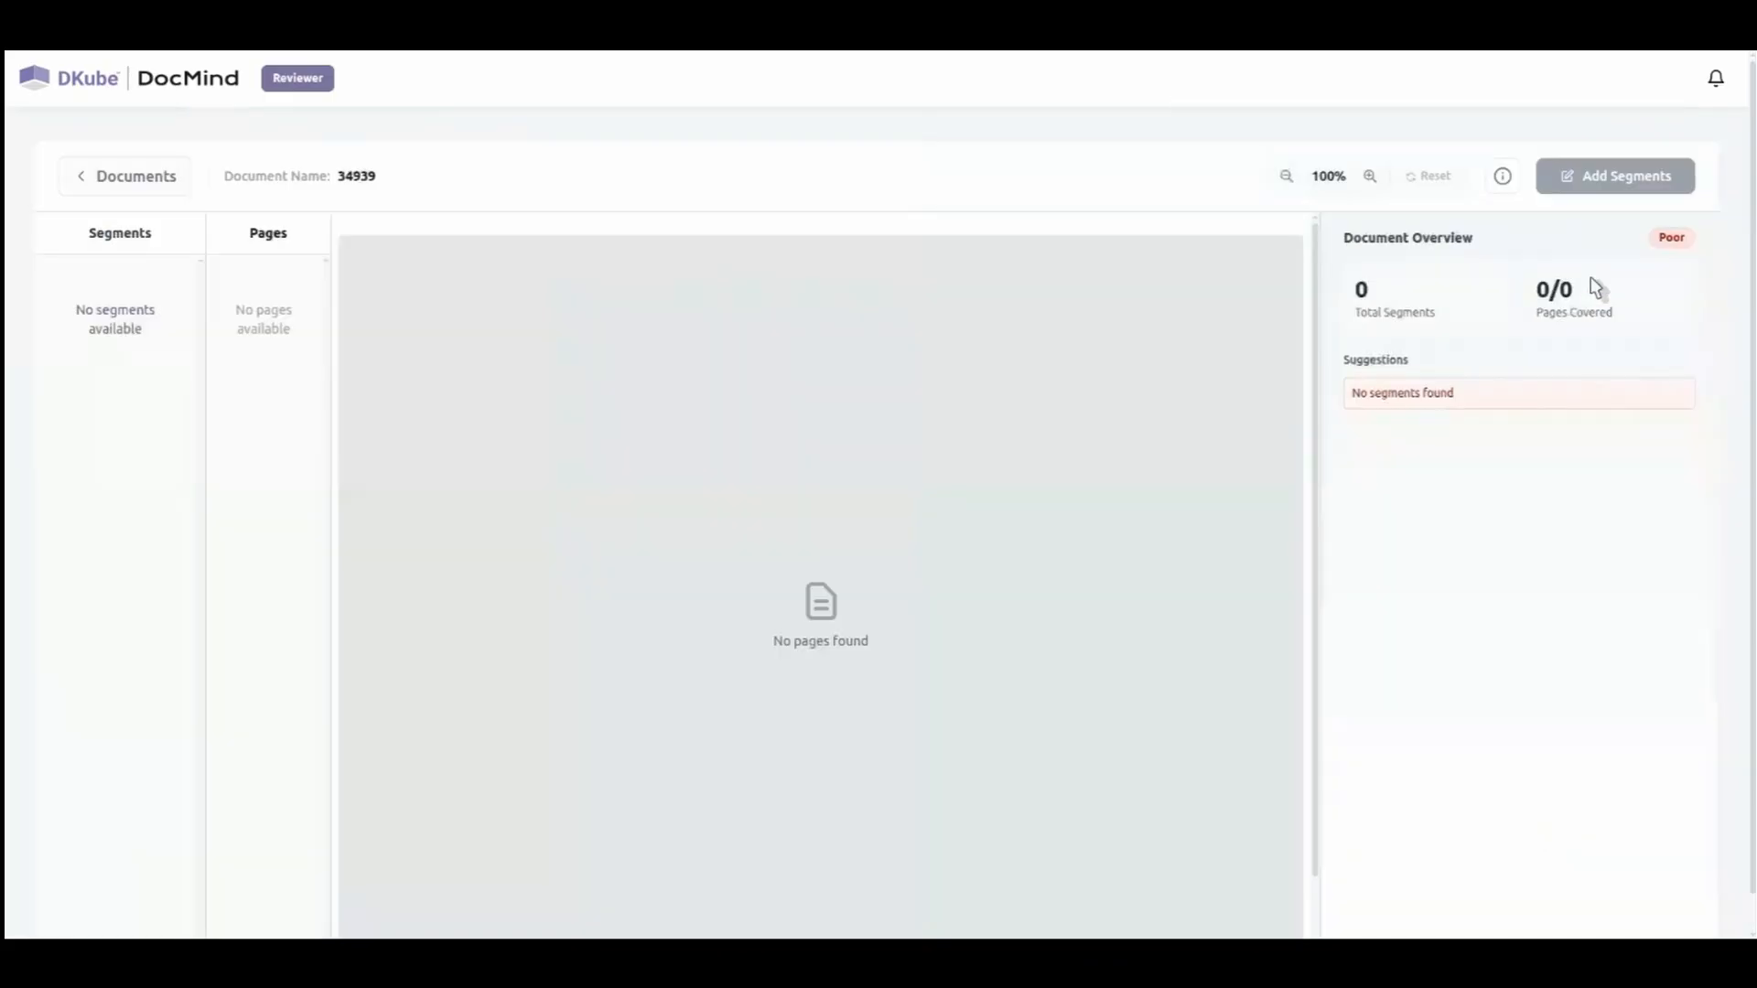
scroll(297, 830, down, 5)
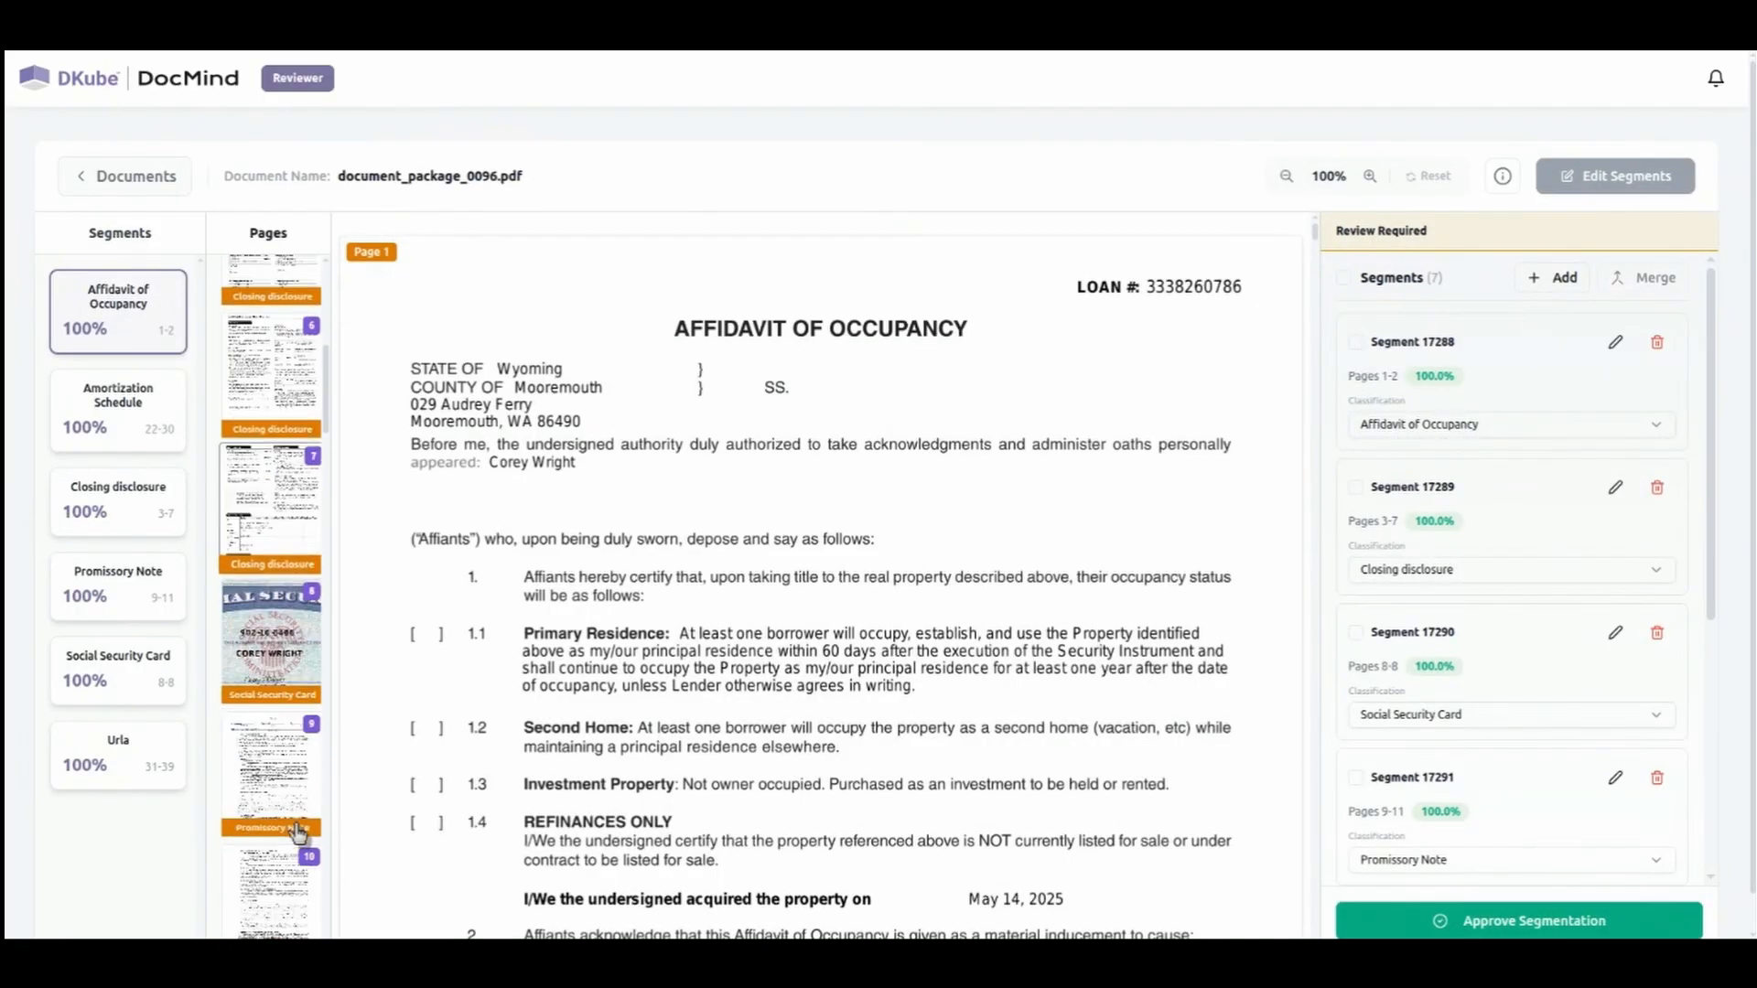
scroll(297, 830, down, 5)
click(280, 574)
scroll(686, 815, down, 4)
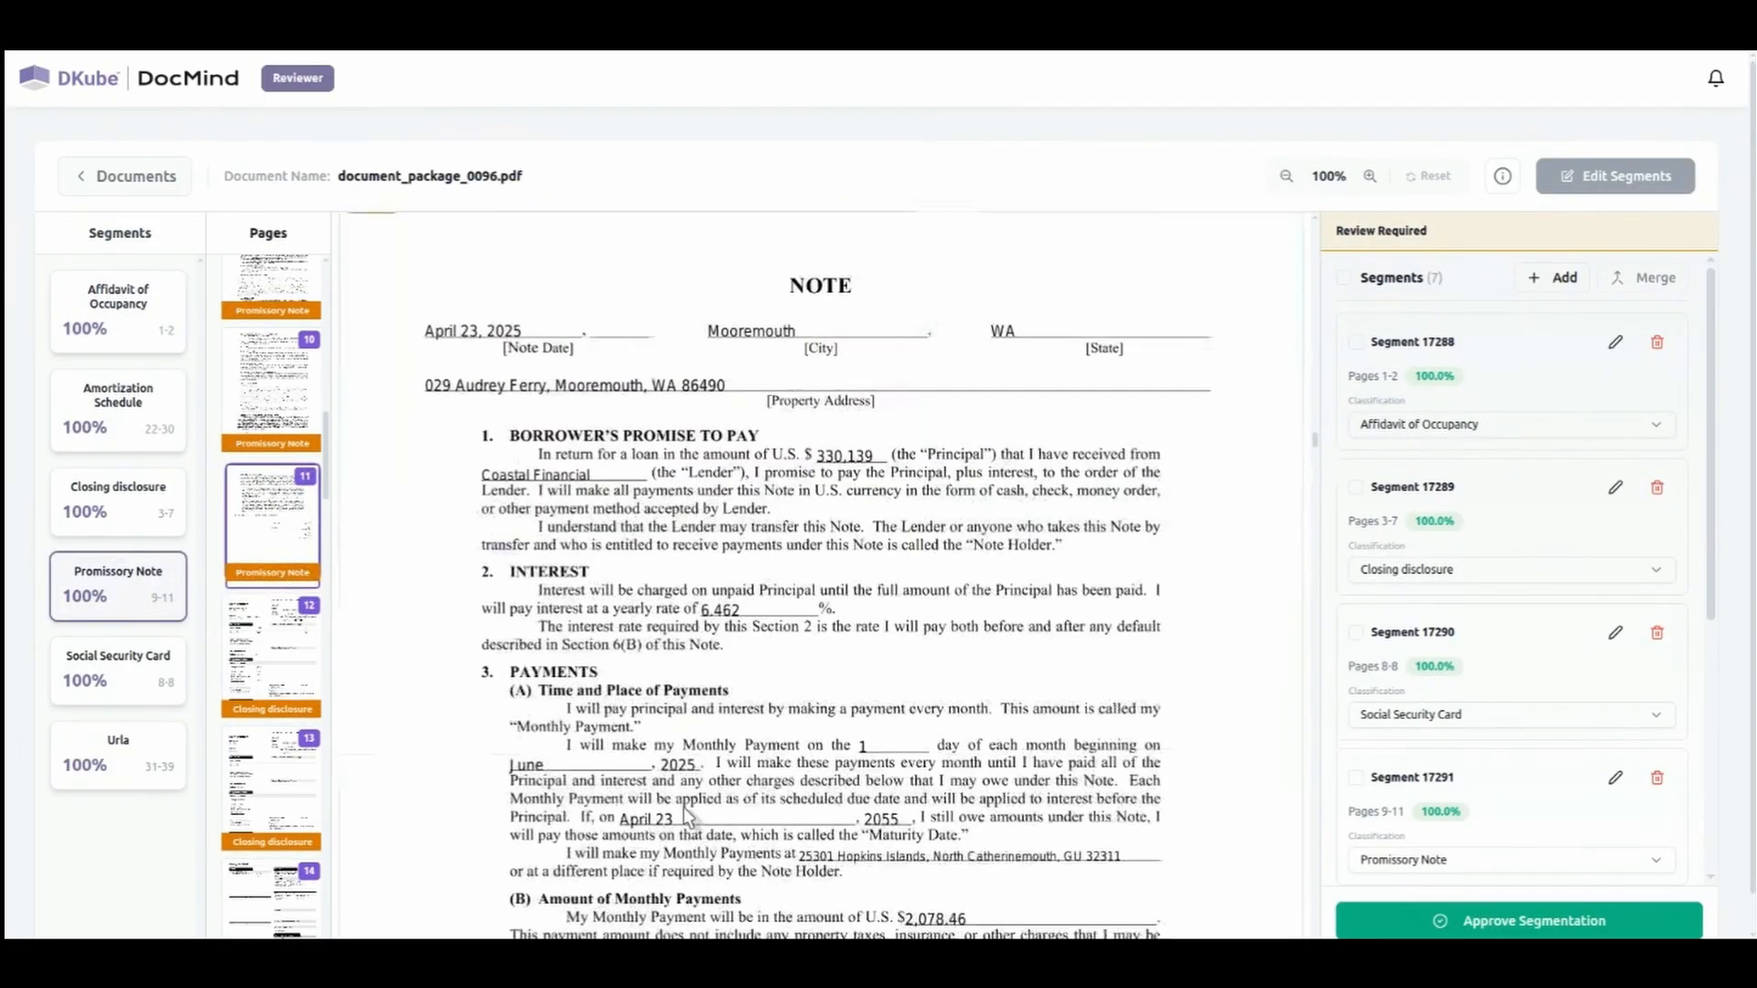
scroll(686, 814, down, 10)
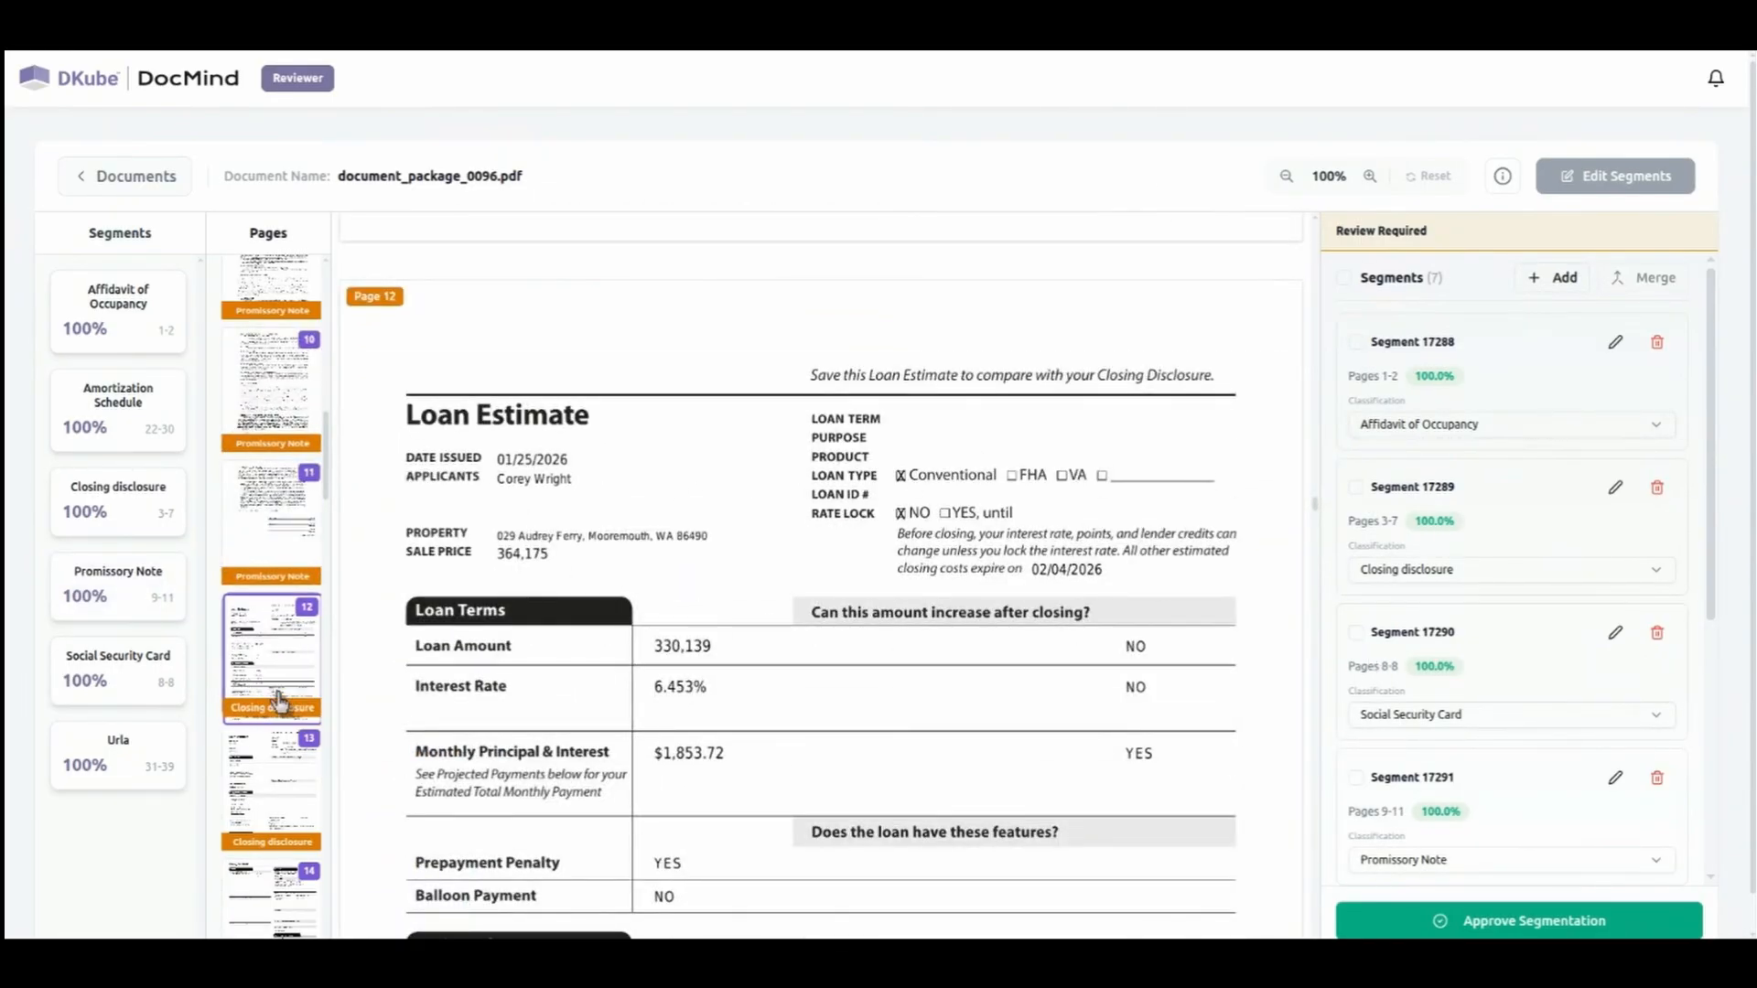
Reclassify the segment covering pages 12-21 as Loan Estimate and approve the segmentation.
scroll(1487, 723, down, 4)
click(1456, 668)
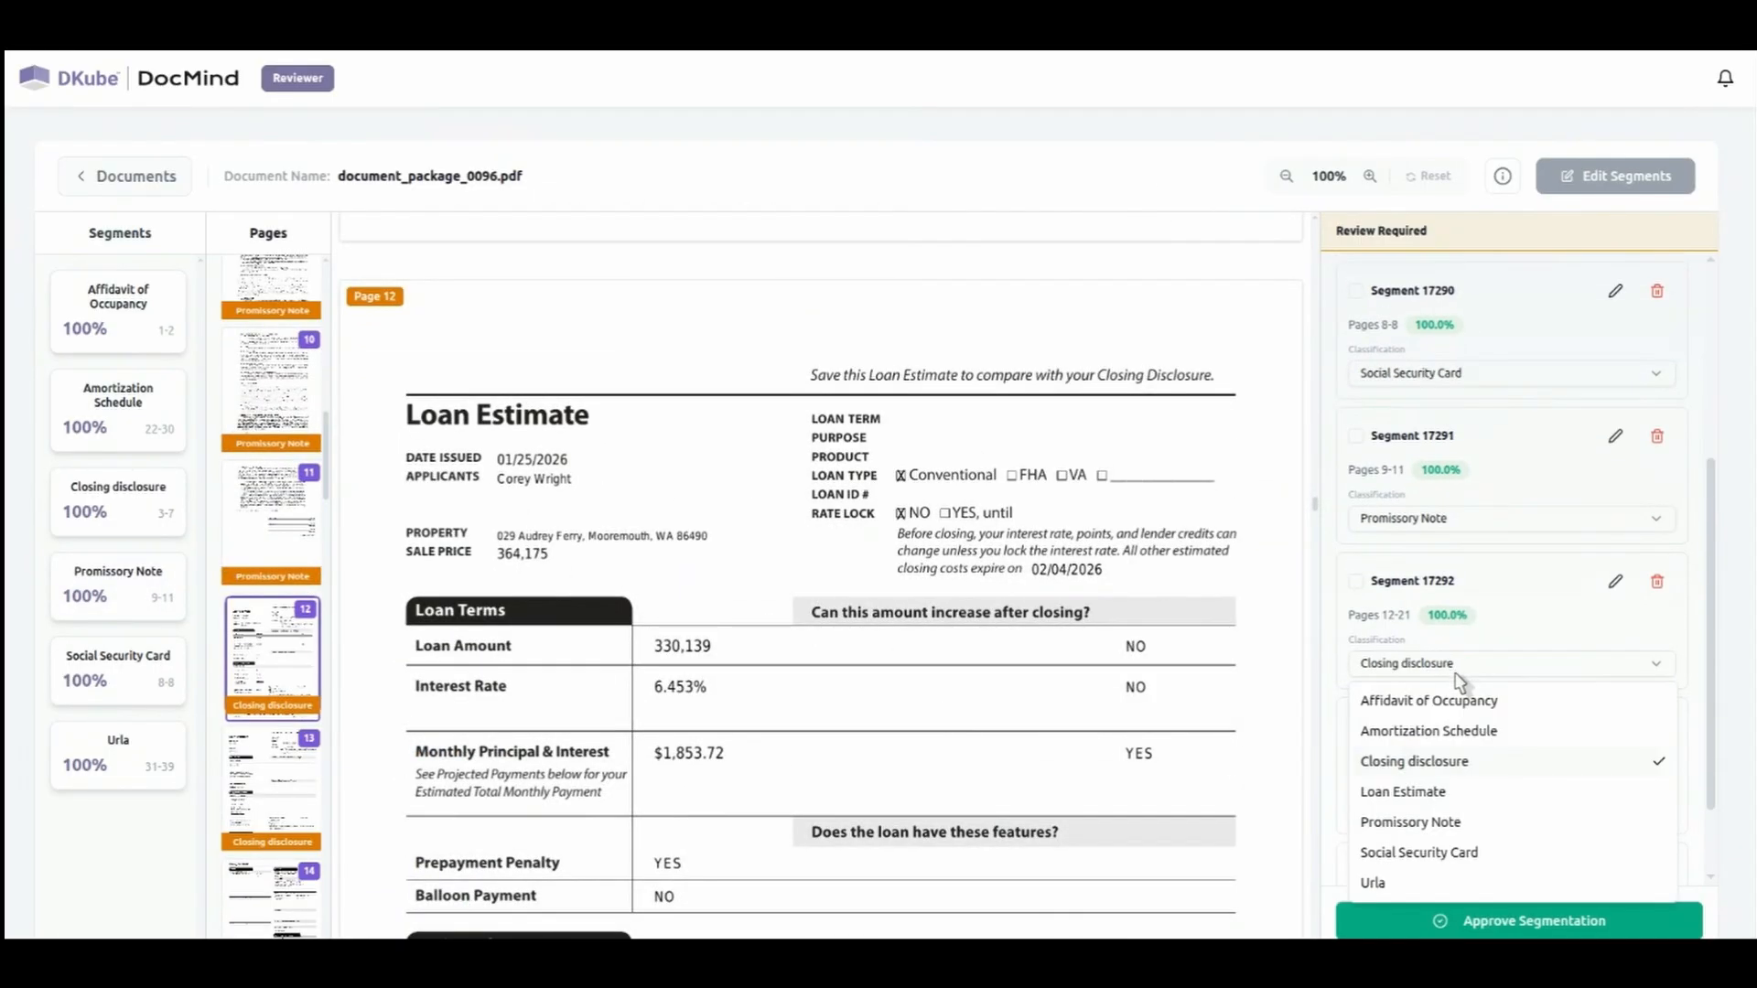
click(1434, 792)
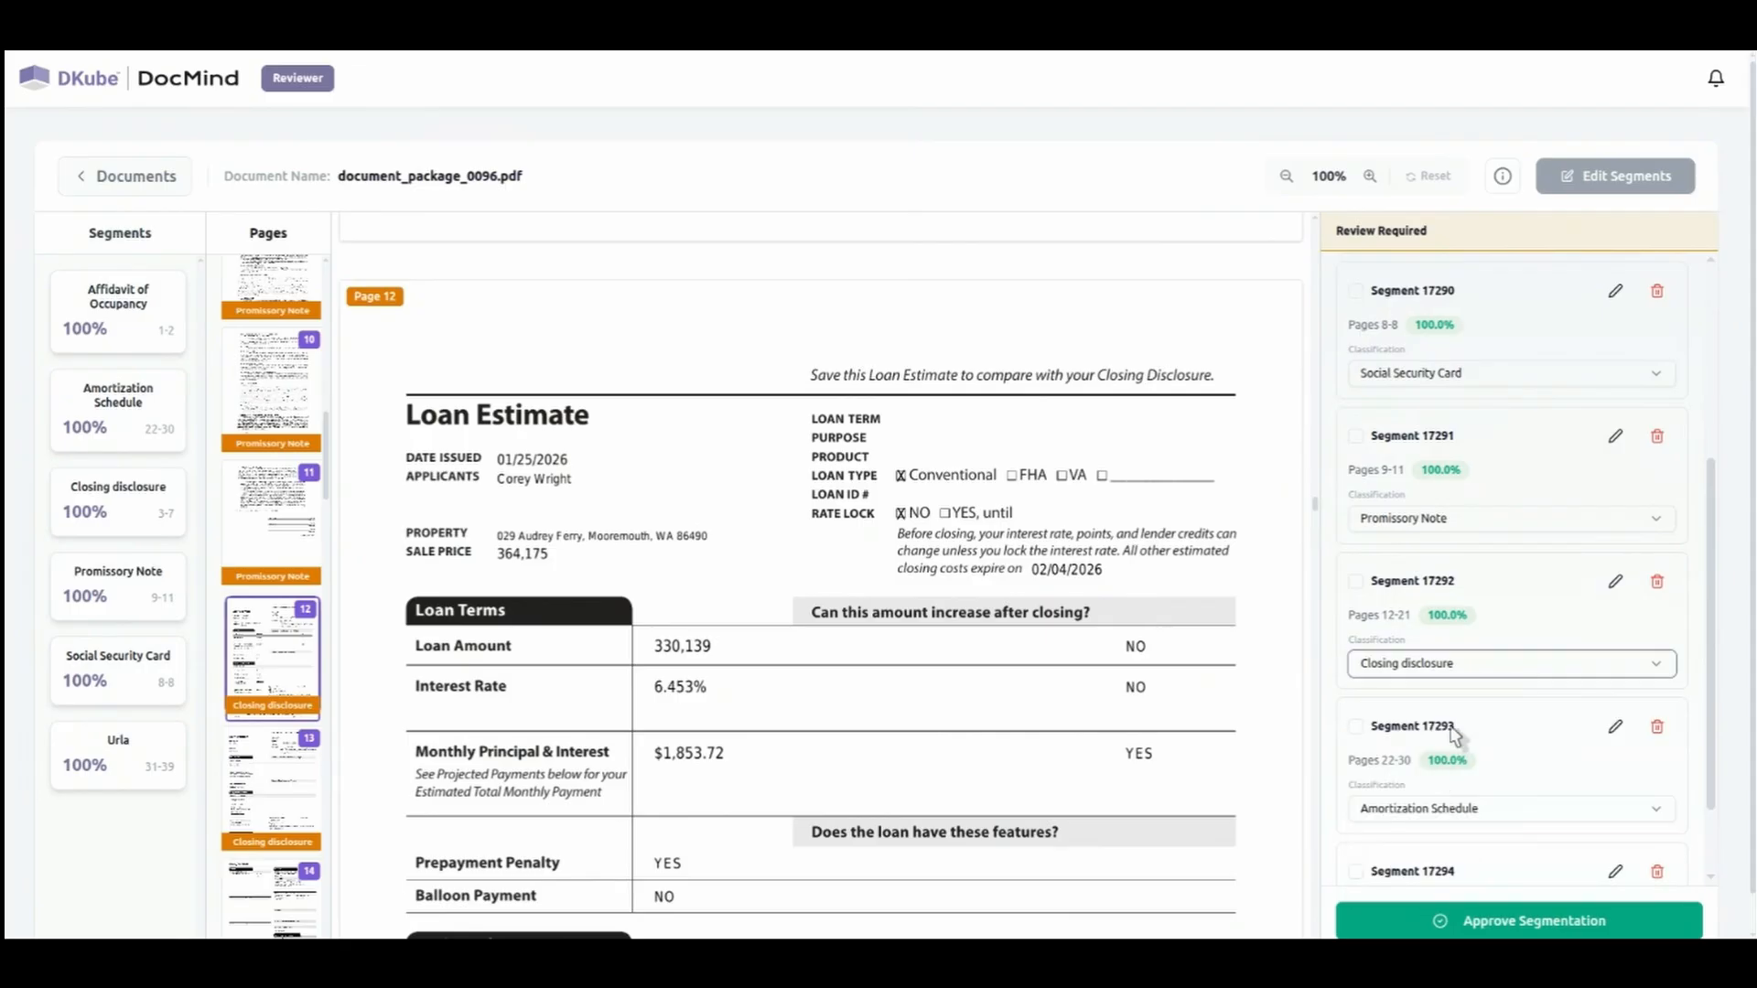
scroll(1565, 806, down, 2)
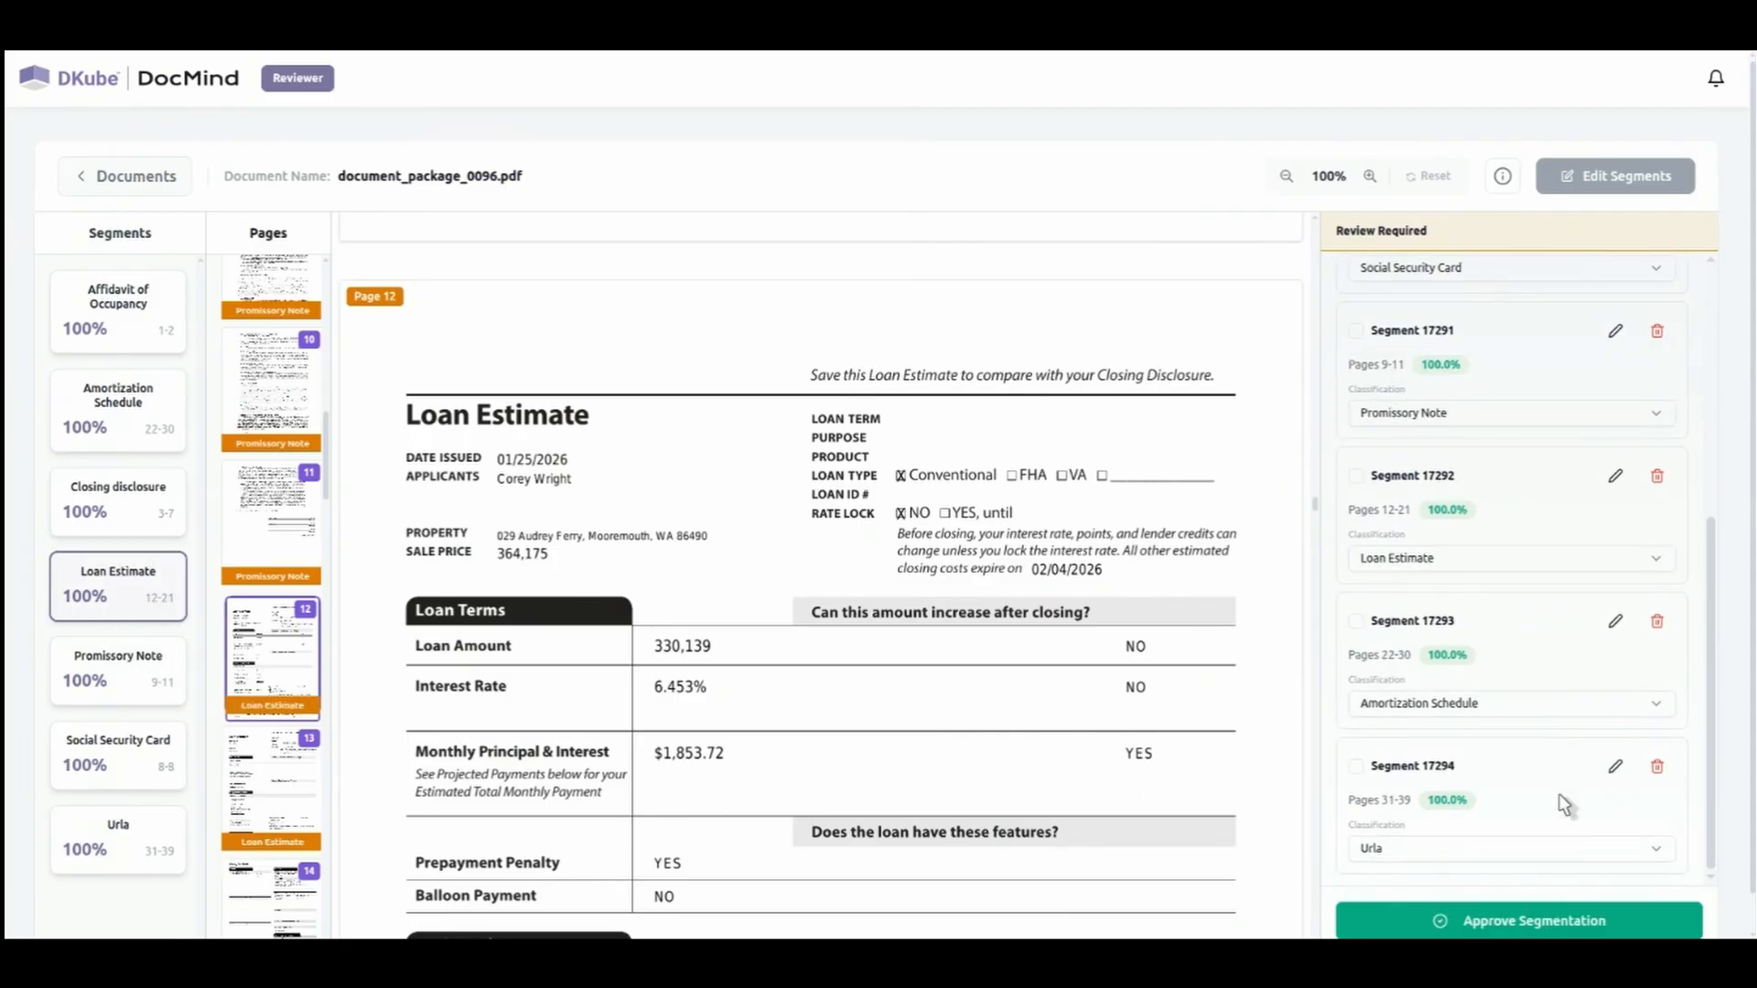
scroll(1514, 865, down, 1)
click(1511, 869)
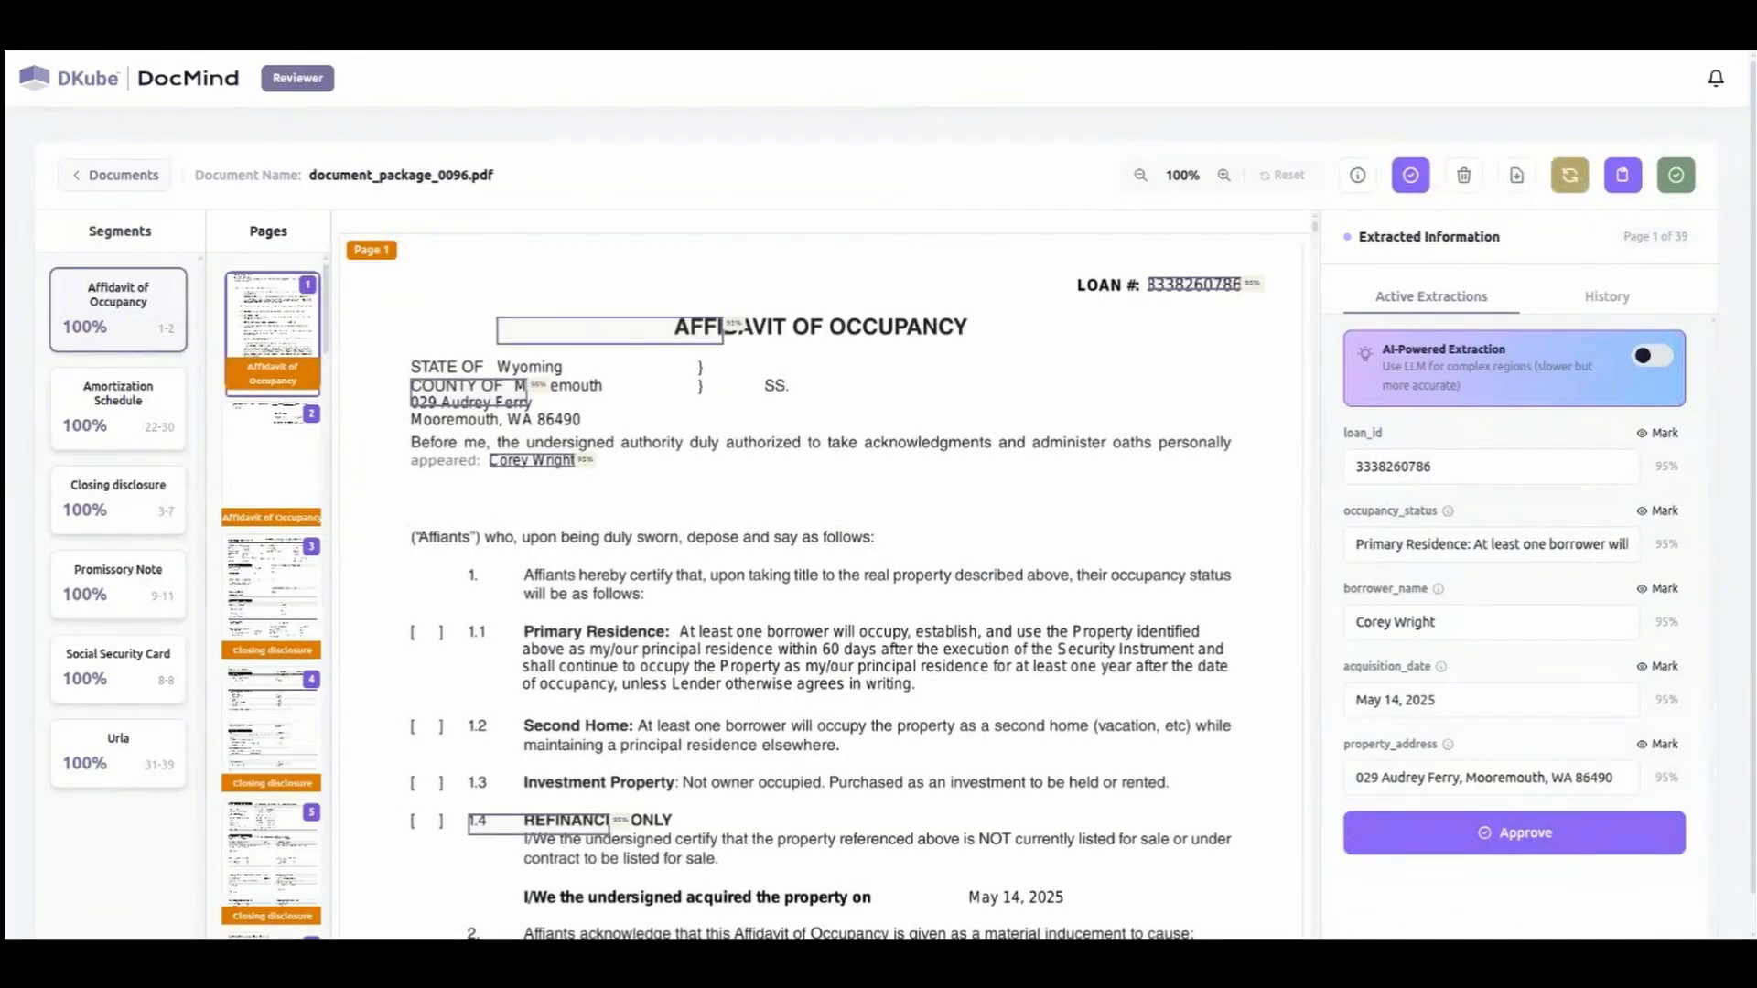
Examine the fields extracted from the affidavit of occupancy, closing disclosure and loan estimate pages.
scroll(743, 710, down, 20)
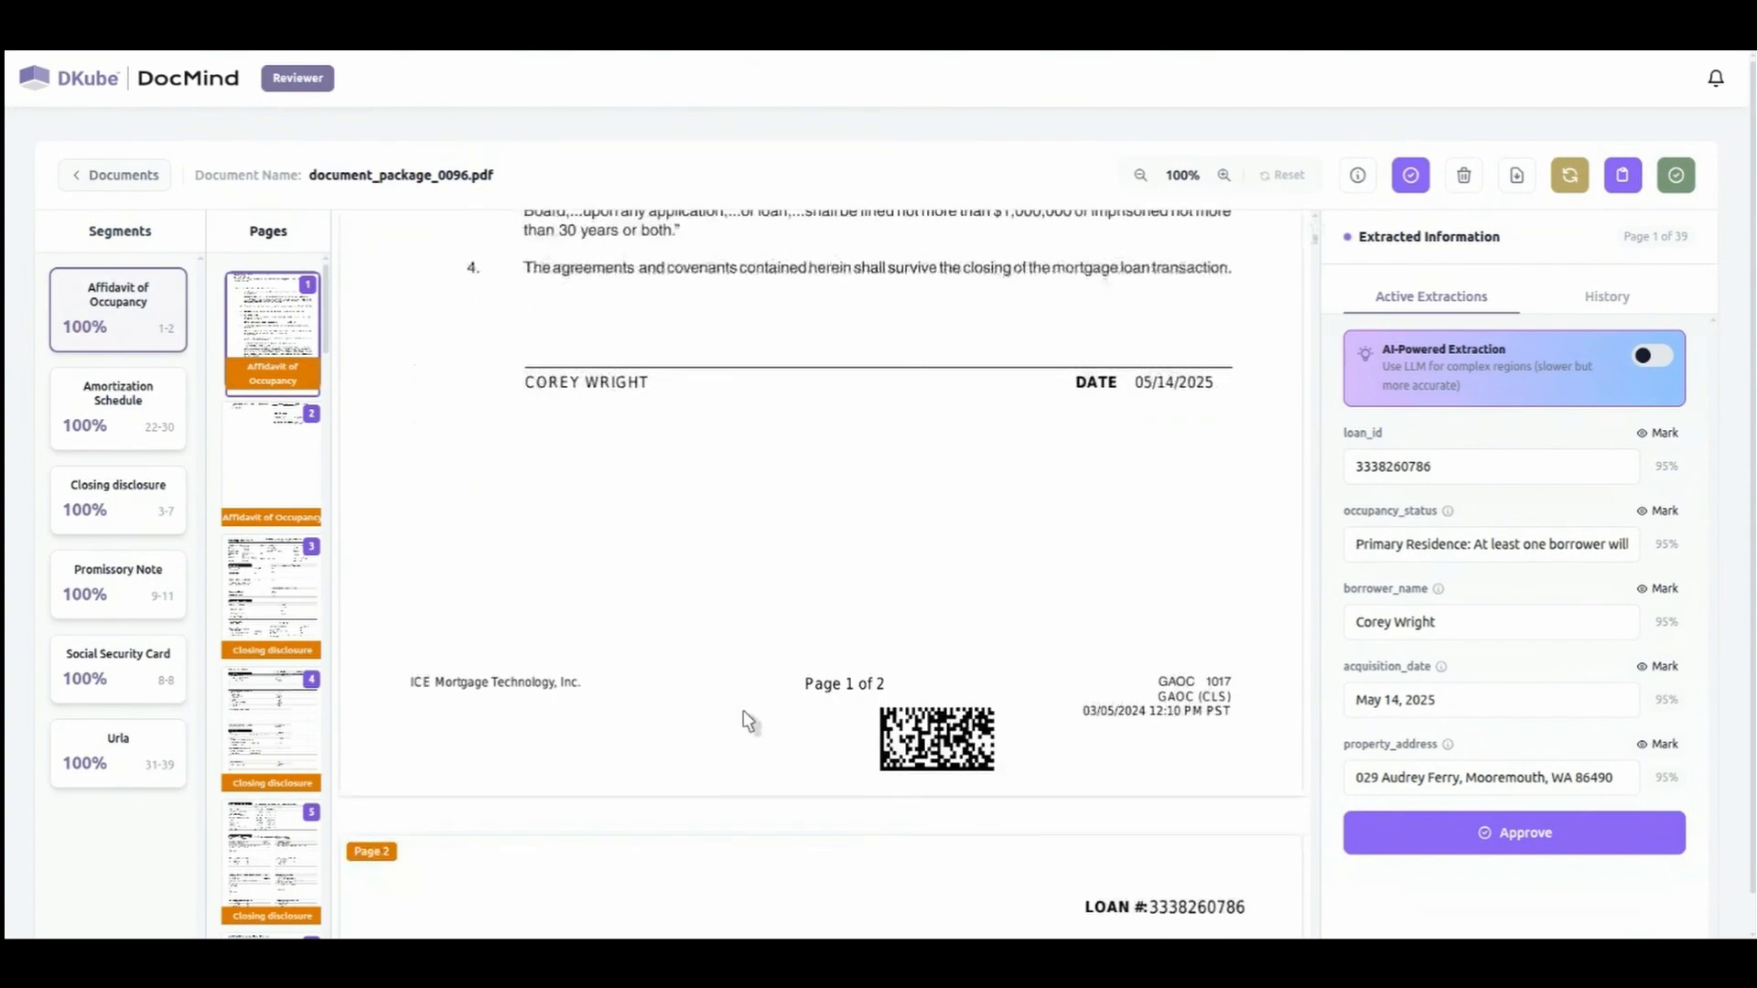
scroll(667, 510, up, 3)
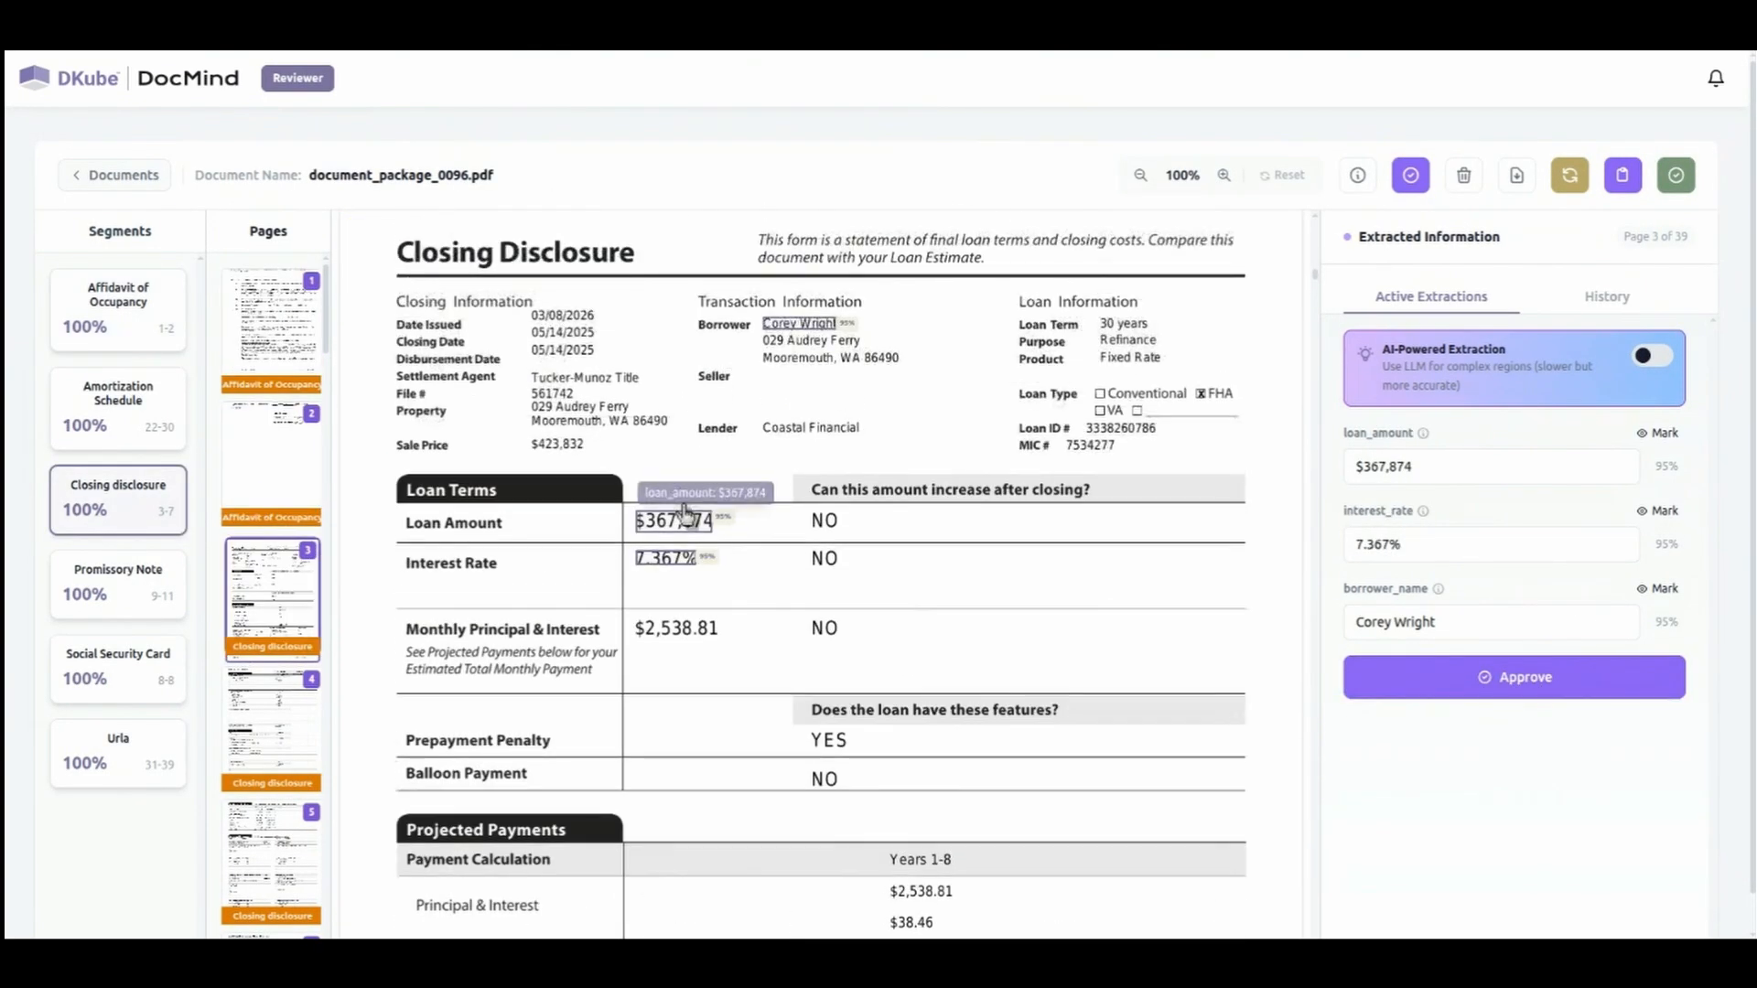
scroll(667, 561, down, 10)
scroll(908, 752, down, 20)
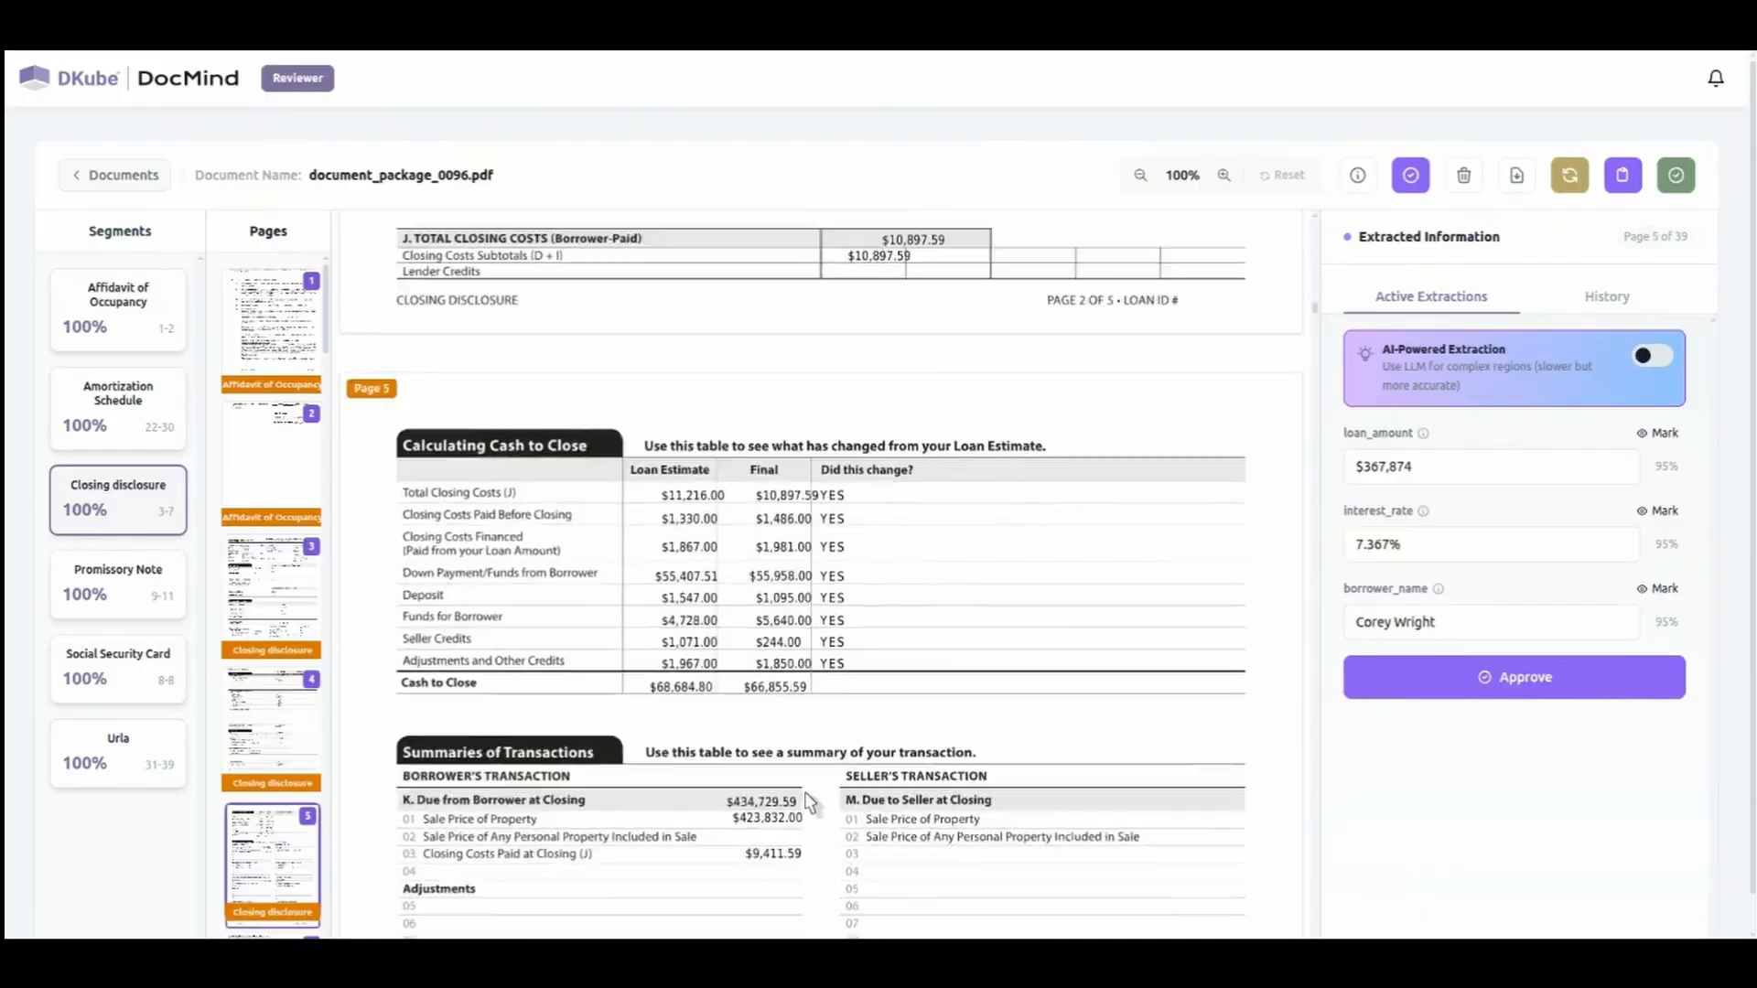
scroll(860, 765, down, 20)
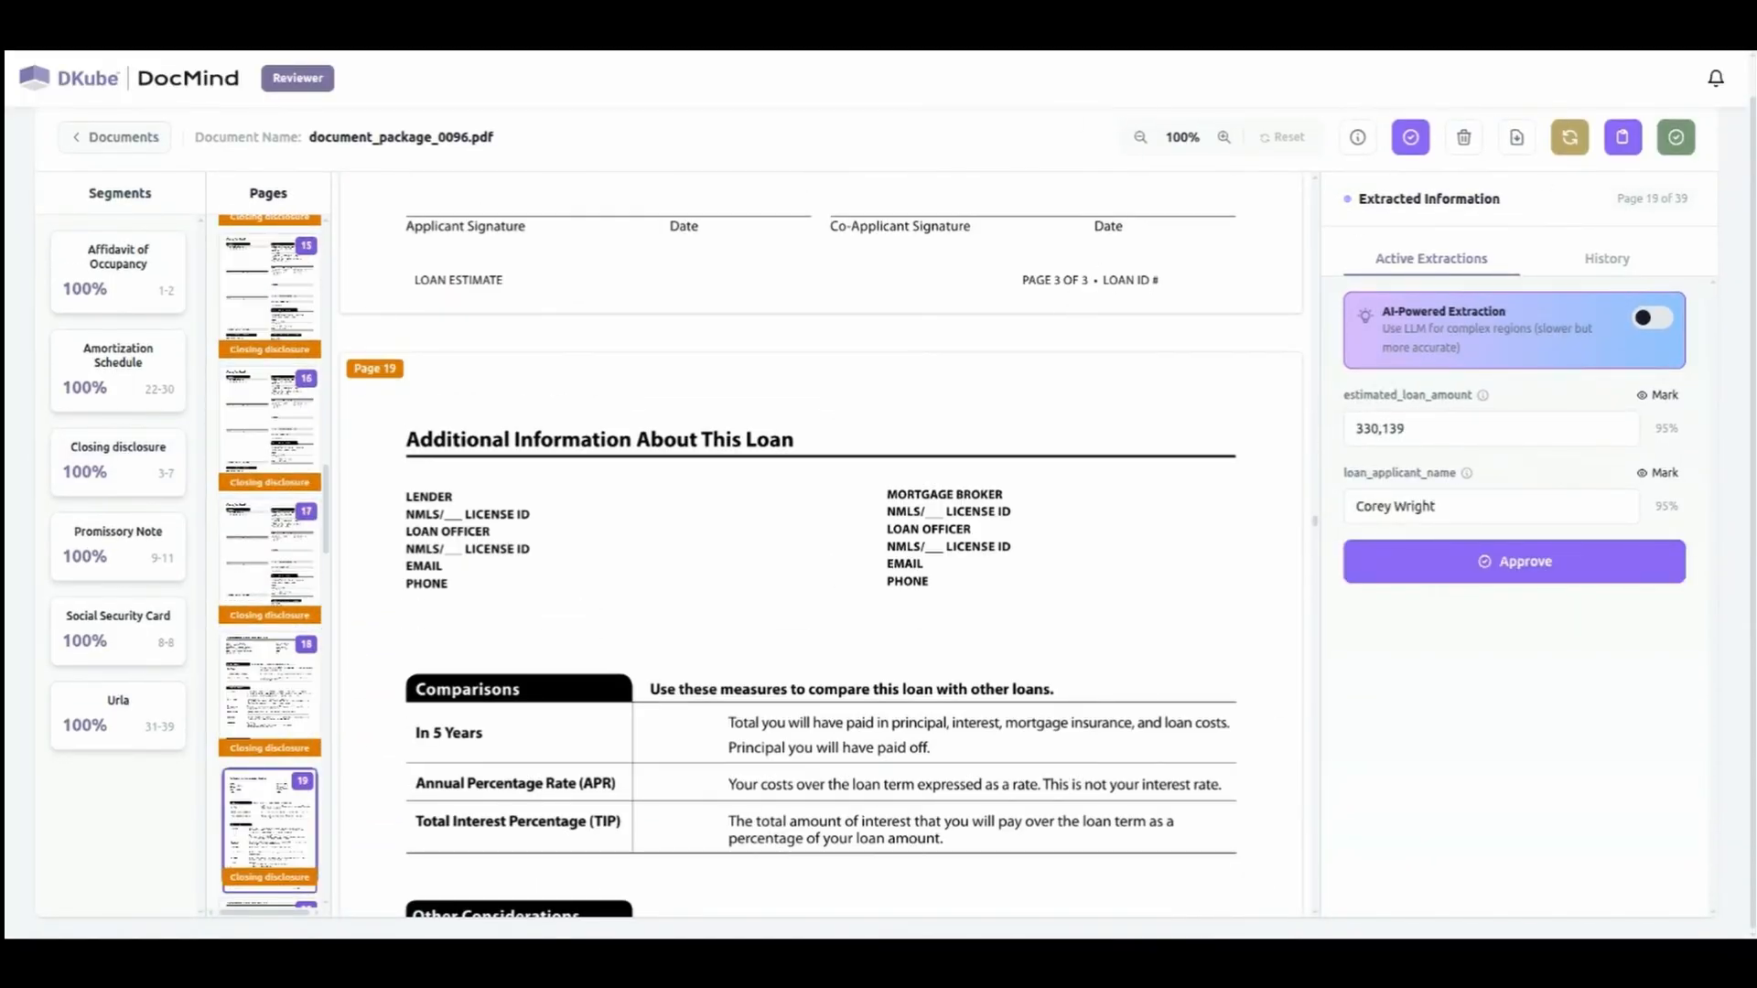
Proceed to the document's post-extraction validation and examine the rule results, including the conflict in custom rule 2.
click(1681, 140)
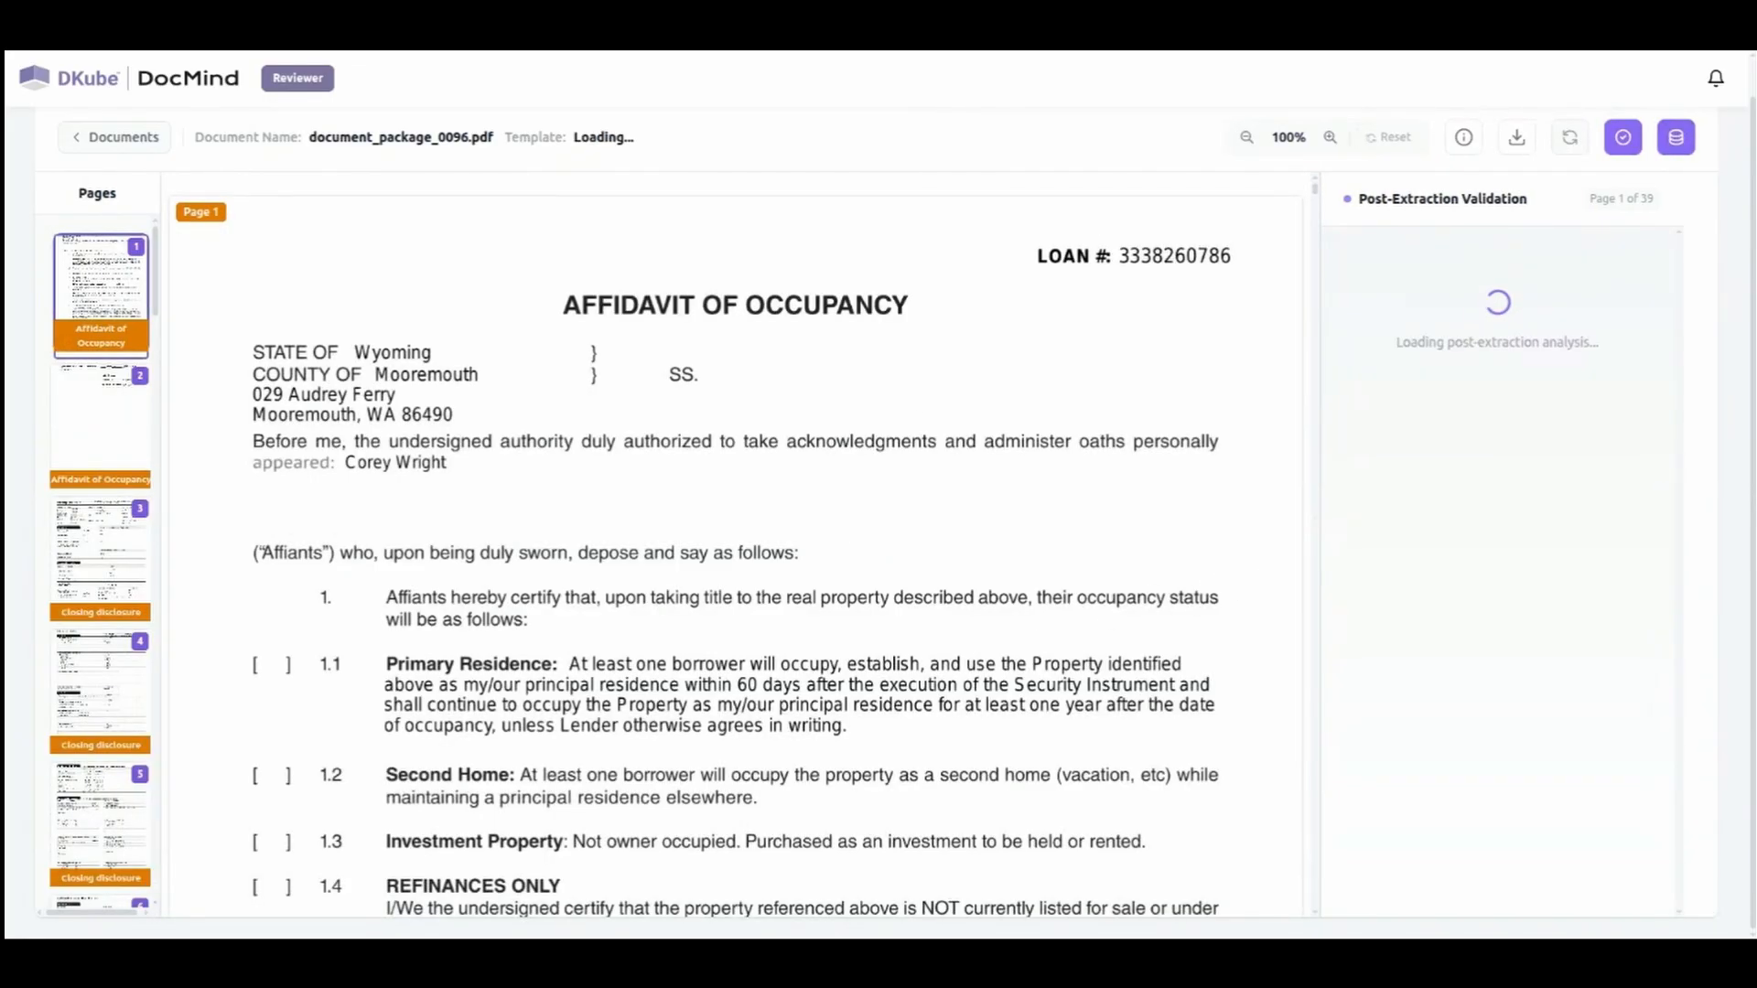
scroll(1489, 595, down, 5)
scroll(1522, 470, up, 5)
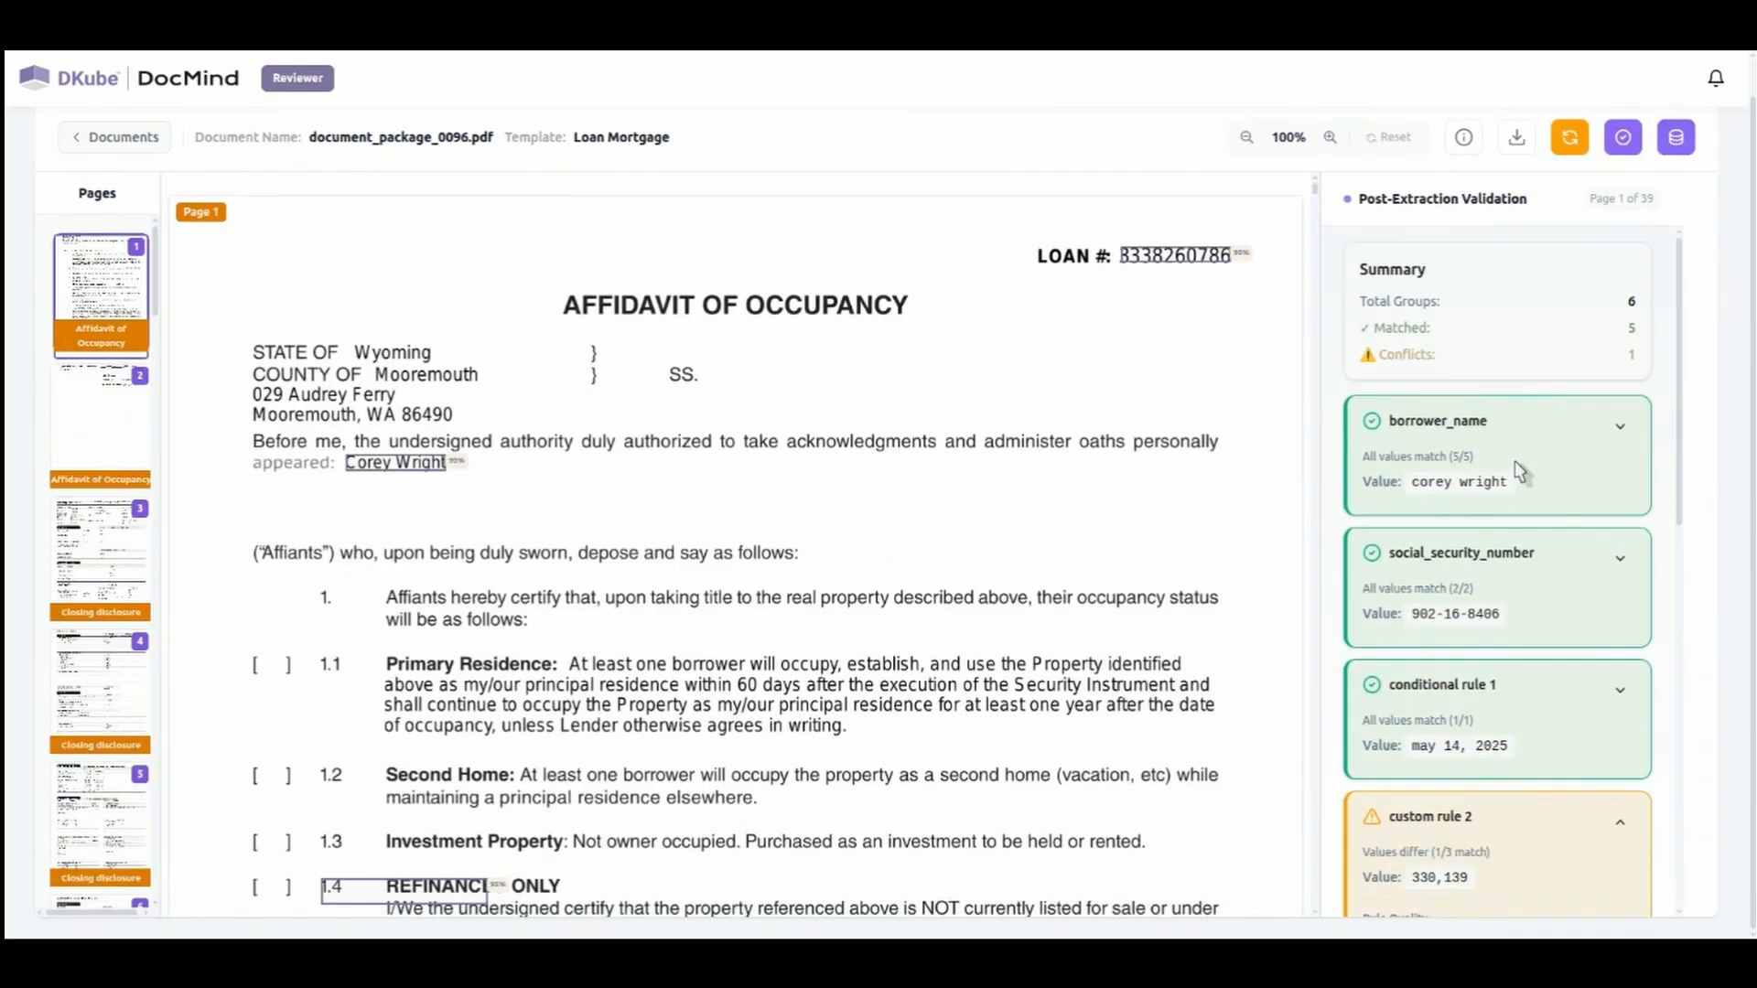
scroll(1593, 441, down, 3)
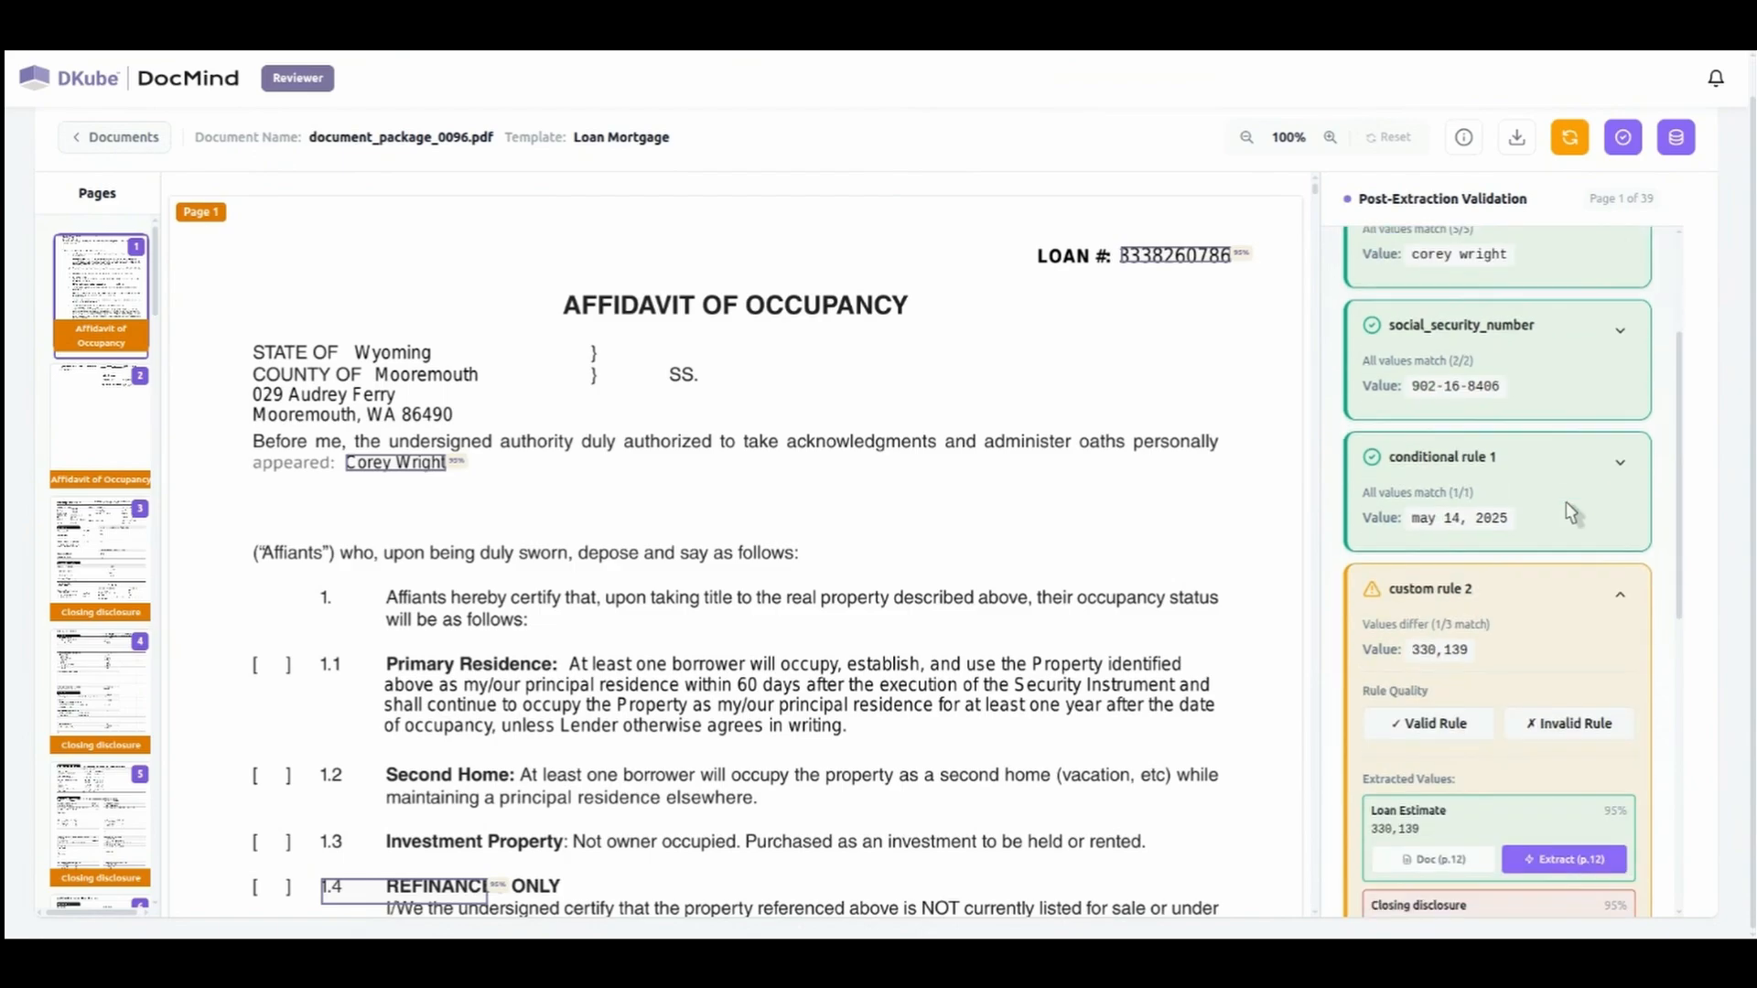
scroll(1510, 588, down, 4)
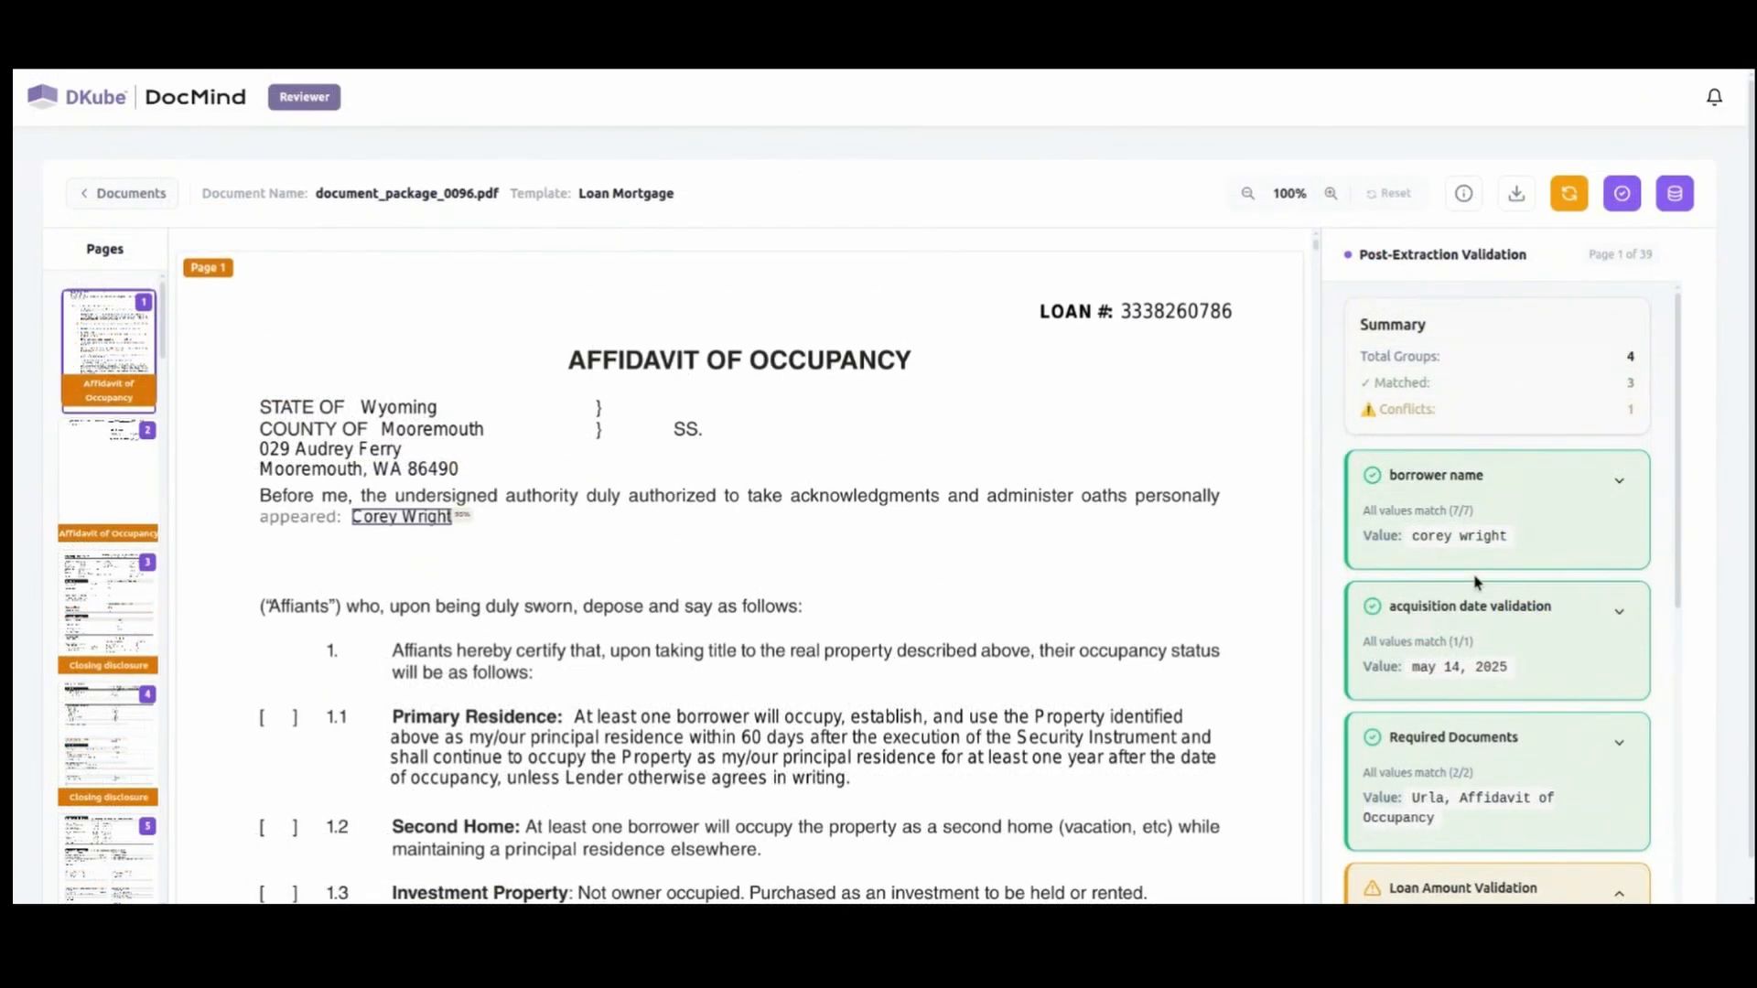
click(1471, 887)
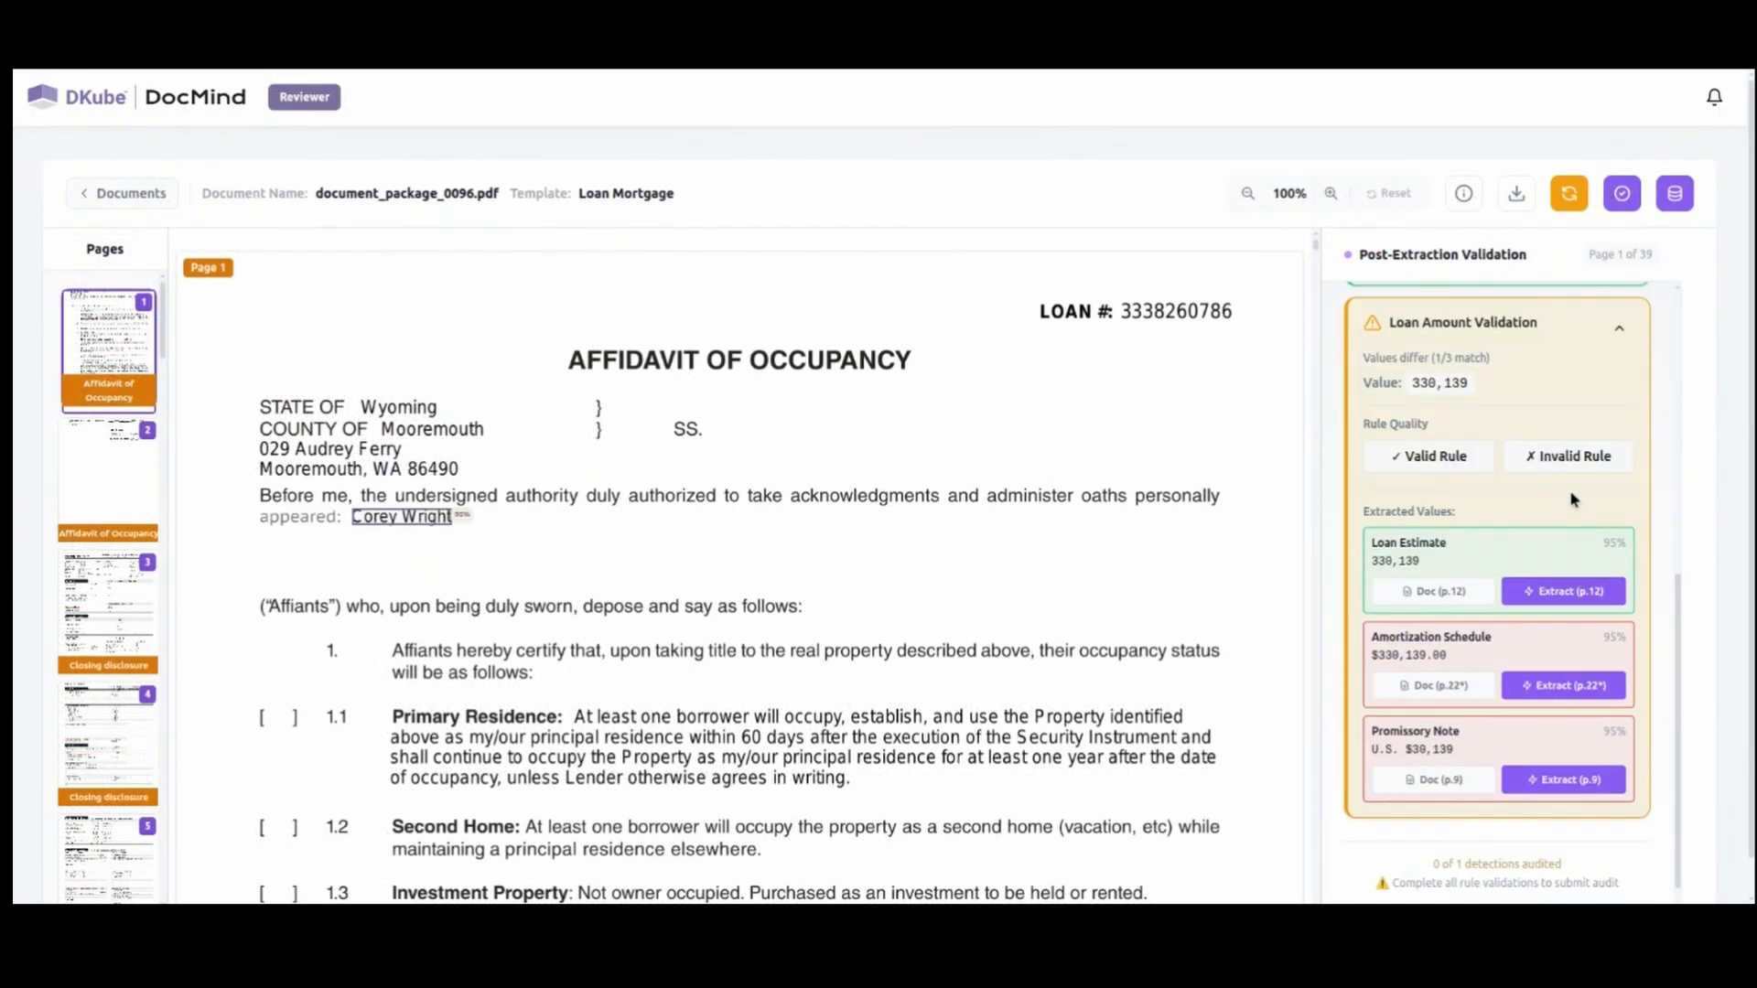
Examine the Loan Amount Validation conflict and open the source page 12 of its loan estimate value.
scroll(1461, 387, up, 2)
scroll(1427, 388, down, 1)
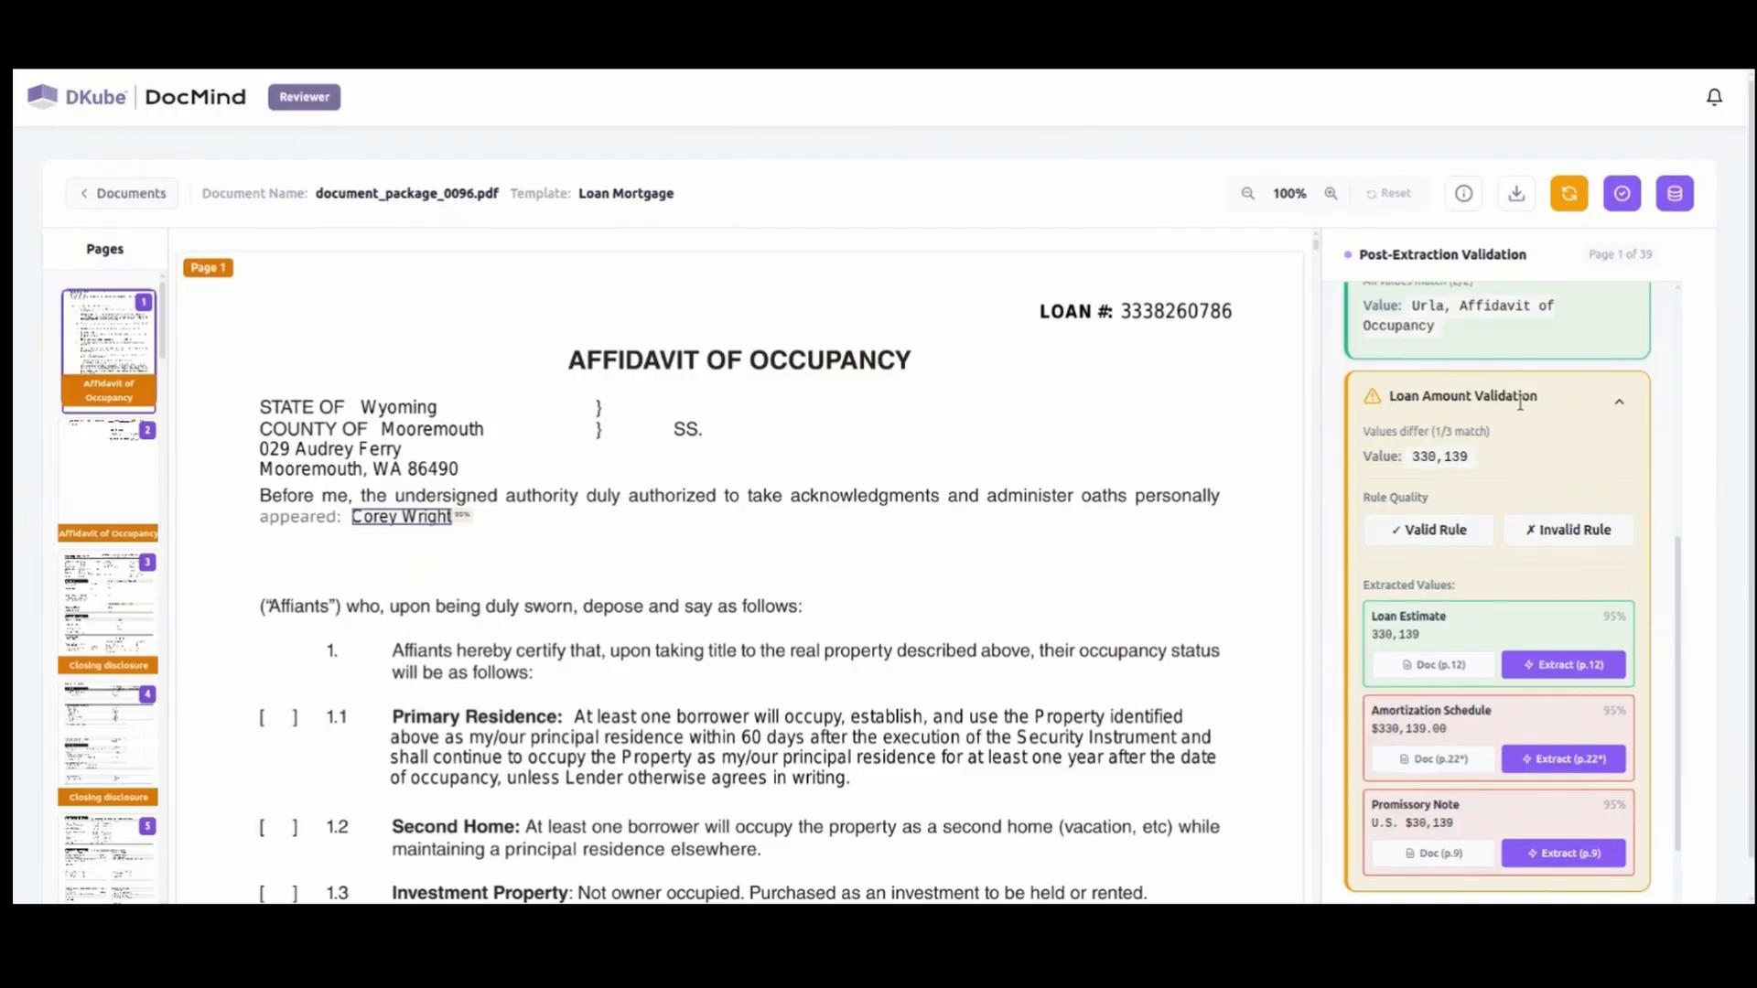
scroll(1510, 439, up, 1)
scroll(1464, 549, down, 1)
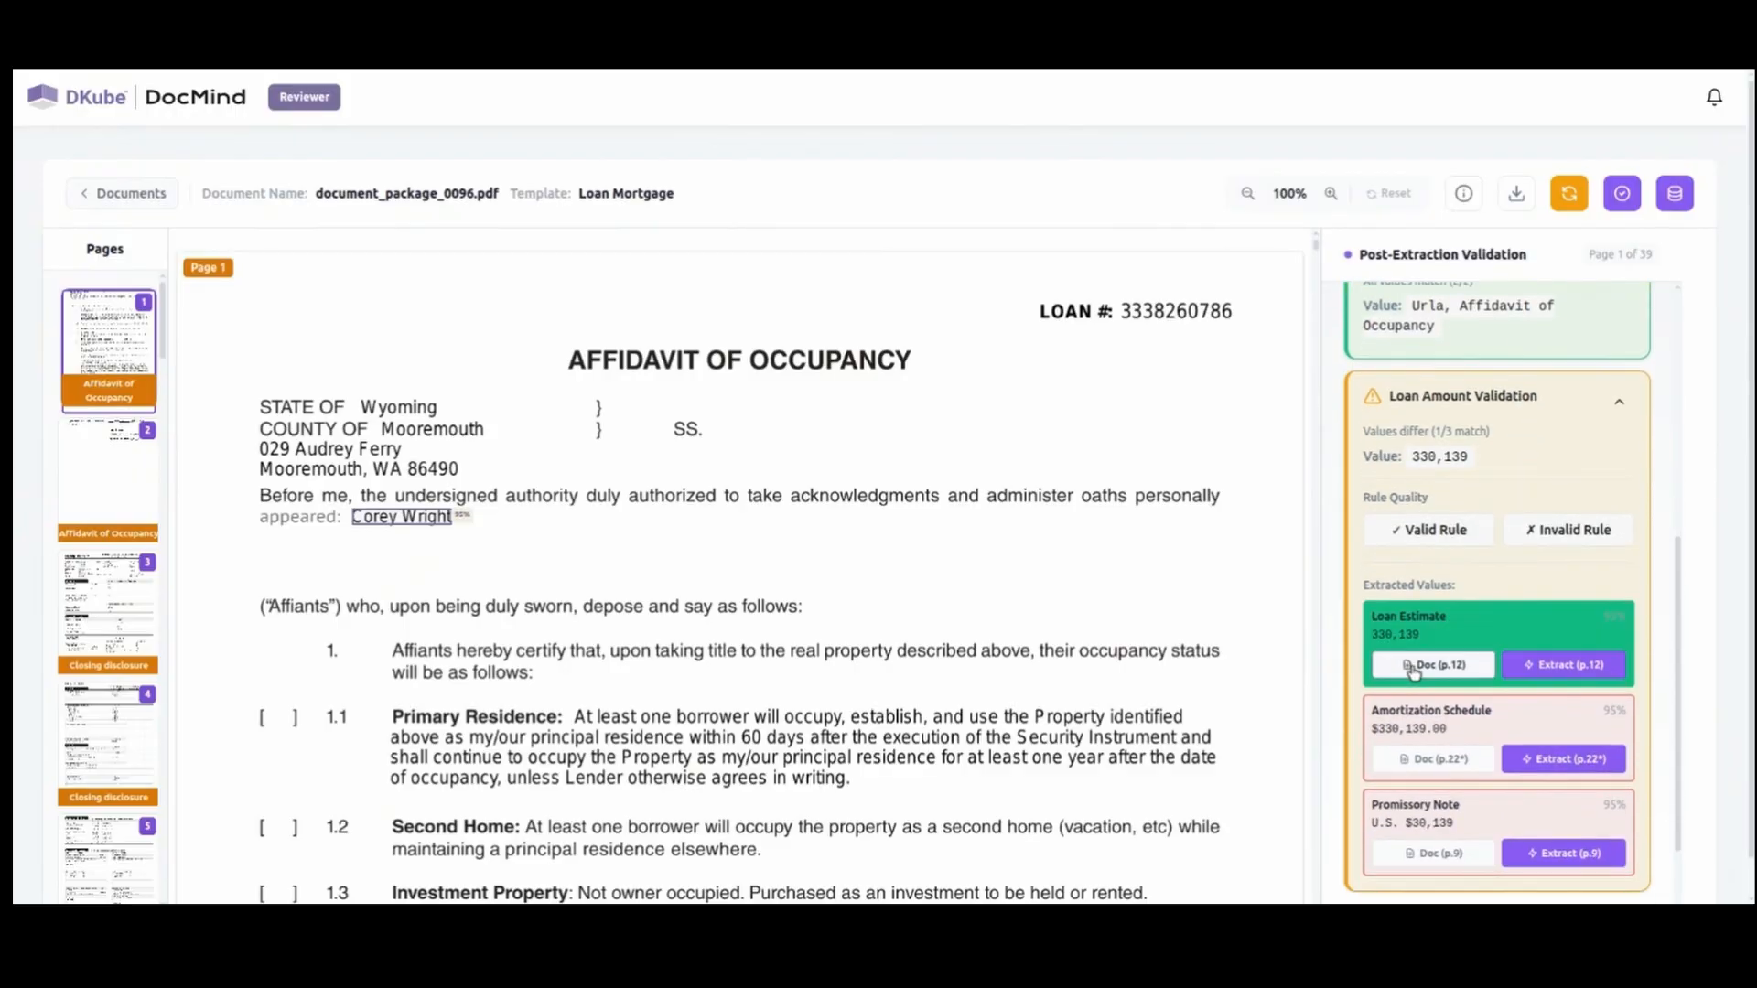
click(1432, 665)
mouse_move(578, 793)
click(1433, 721)
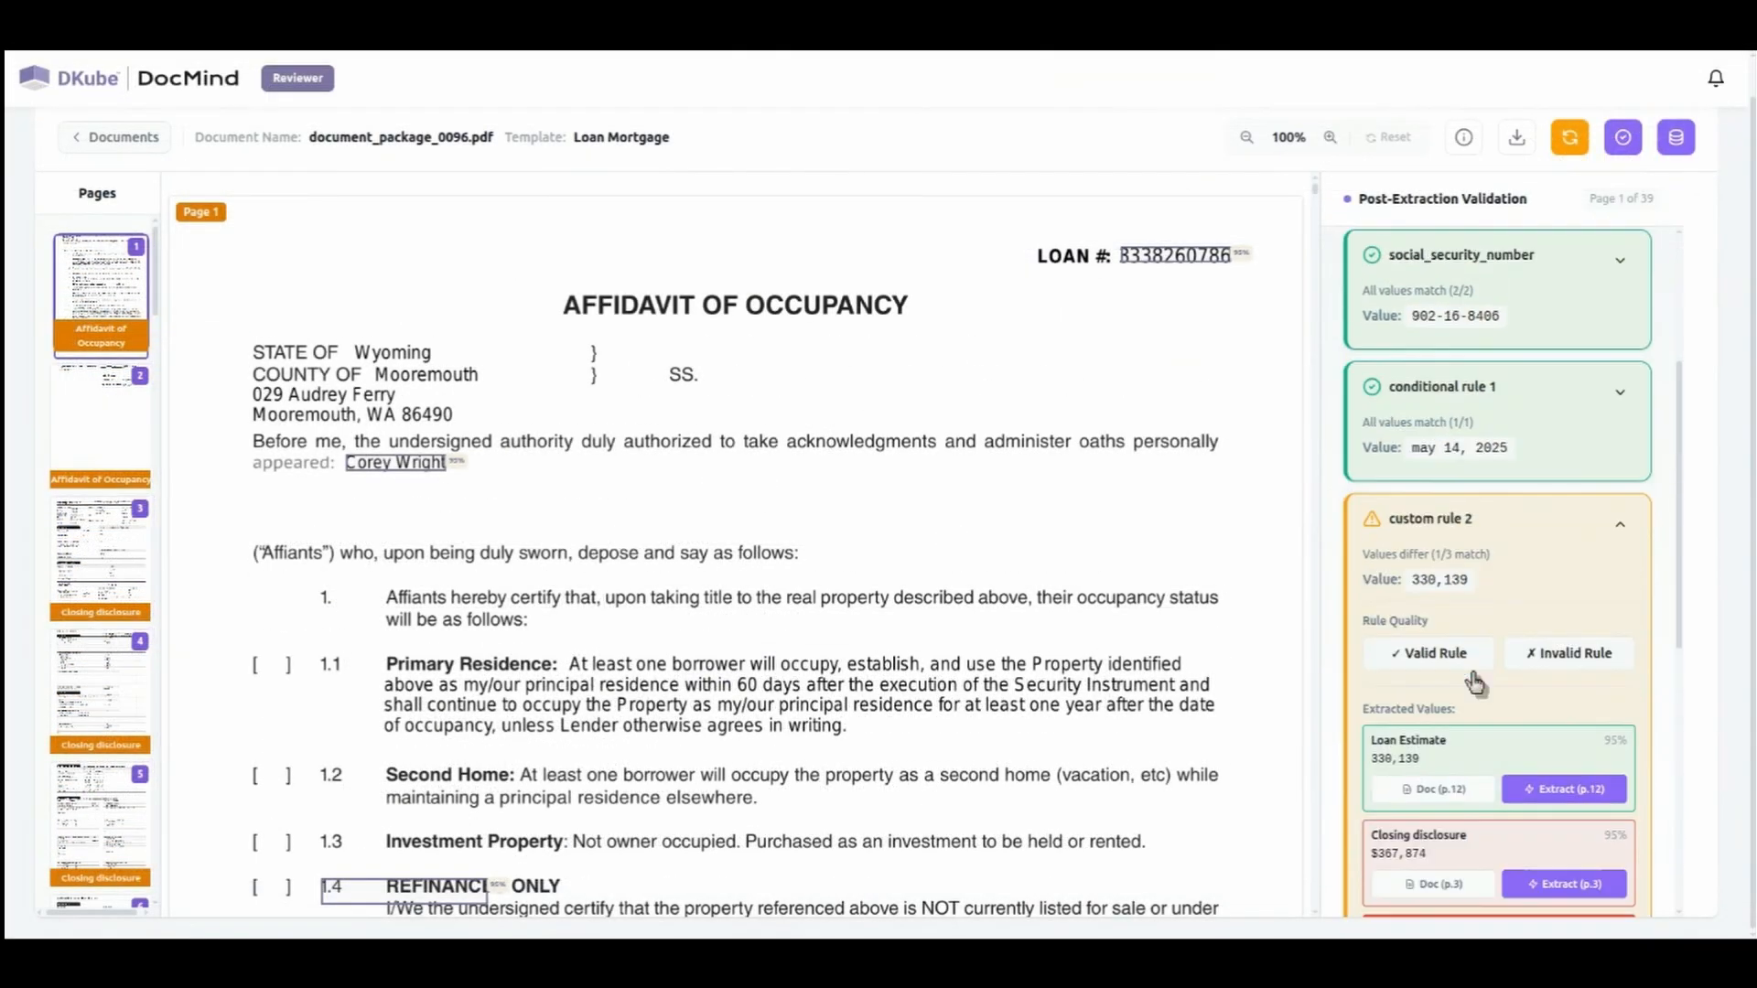
Mark custom rule 2 as a valid rule, approve the audit and check the document's status in the list.
scroll(1475, 681, down, 2)
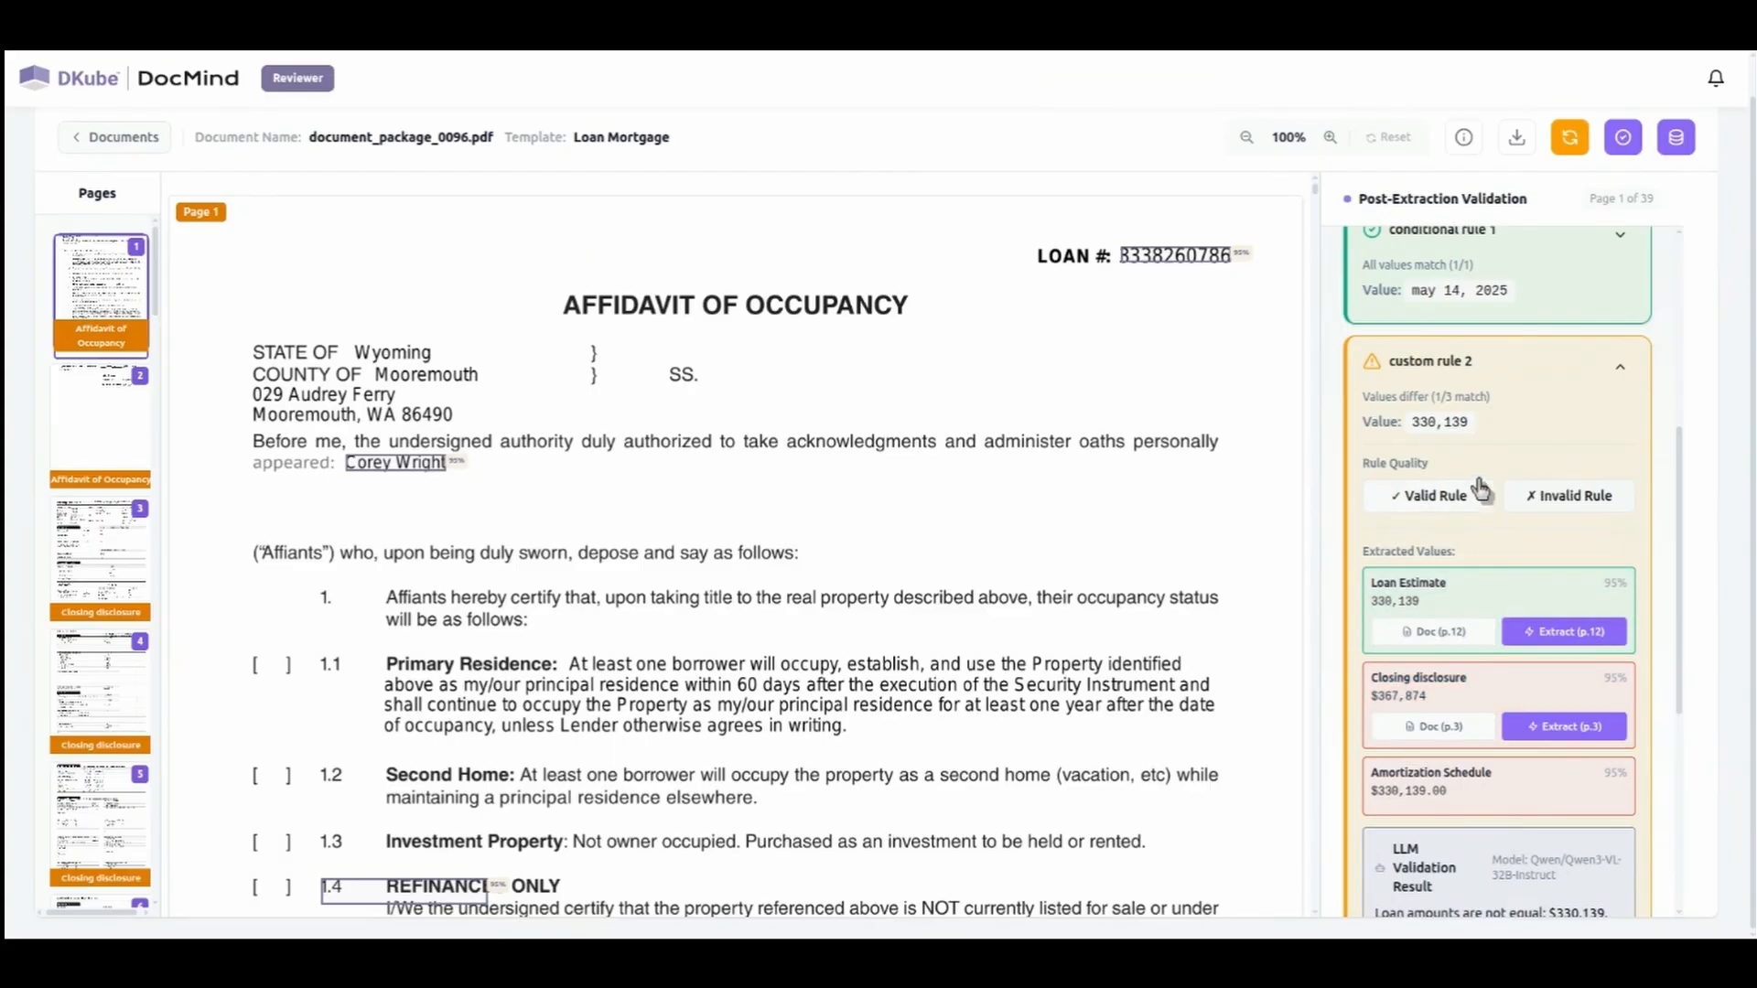
click(1421, 501)
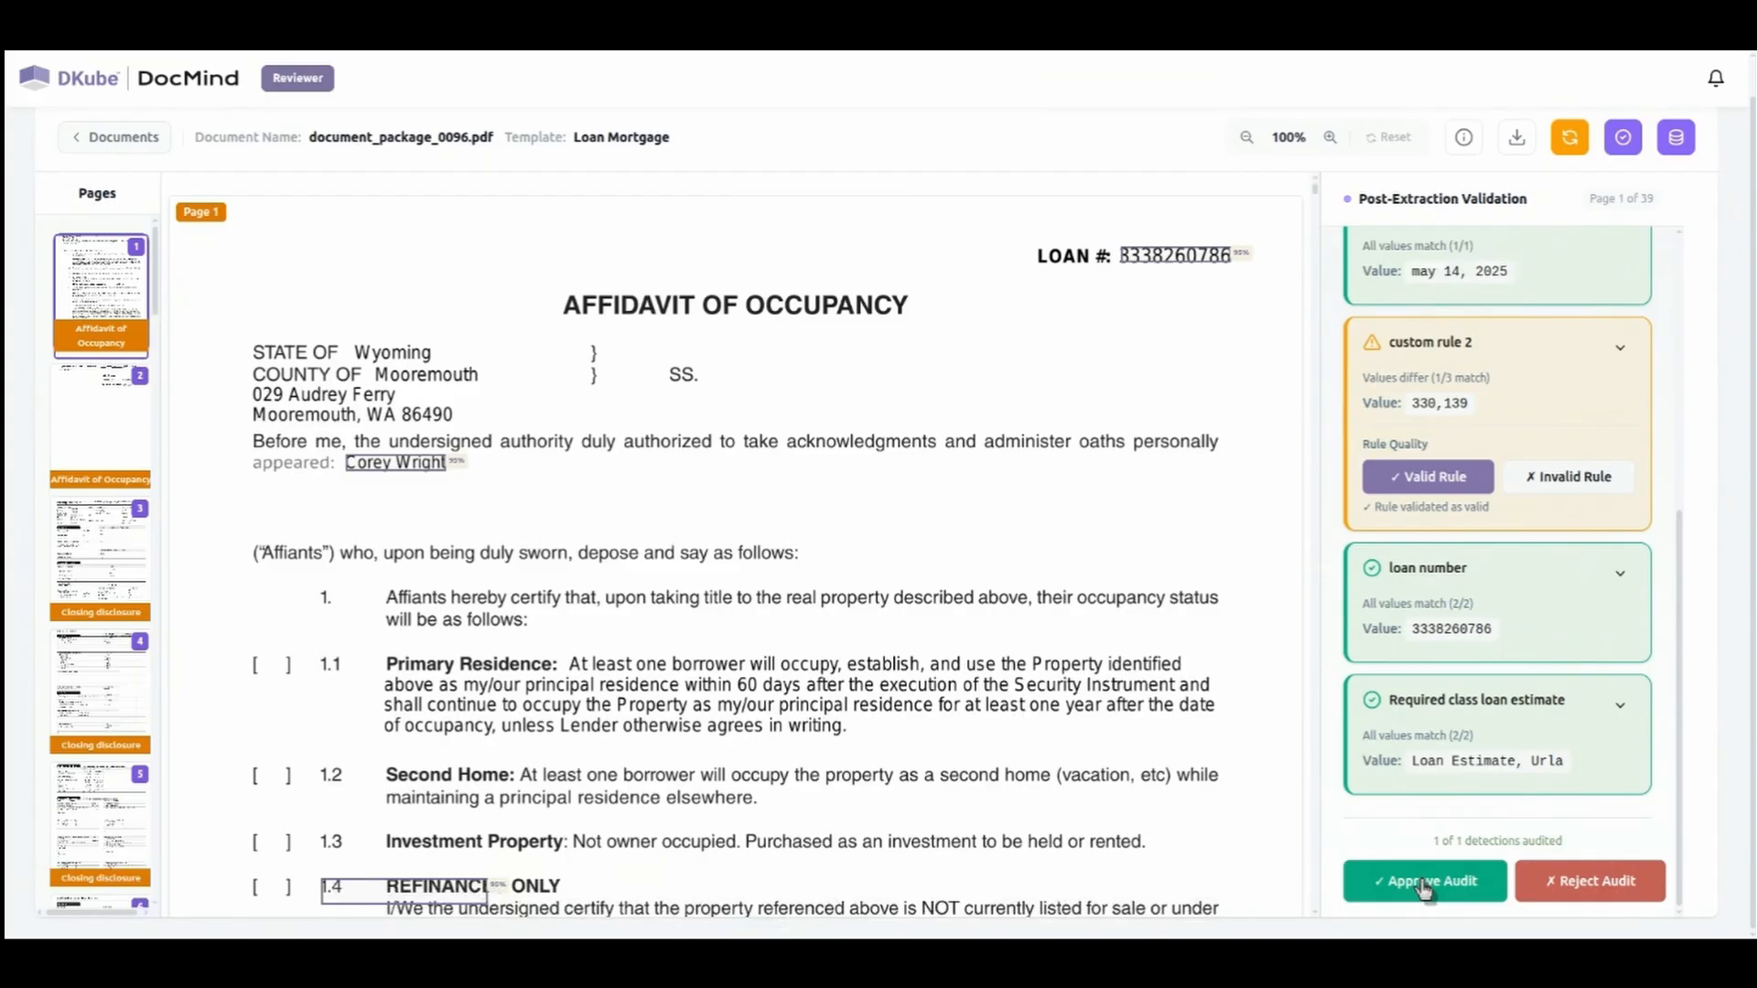
click(1425, 884)
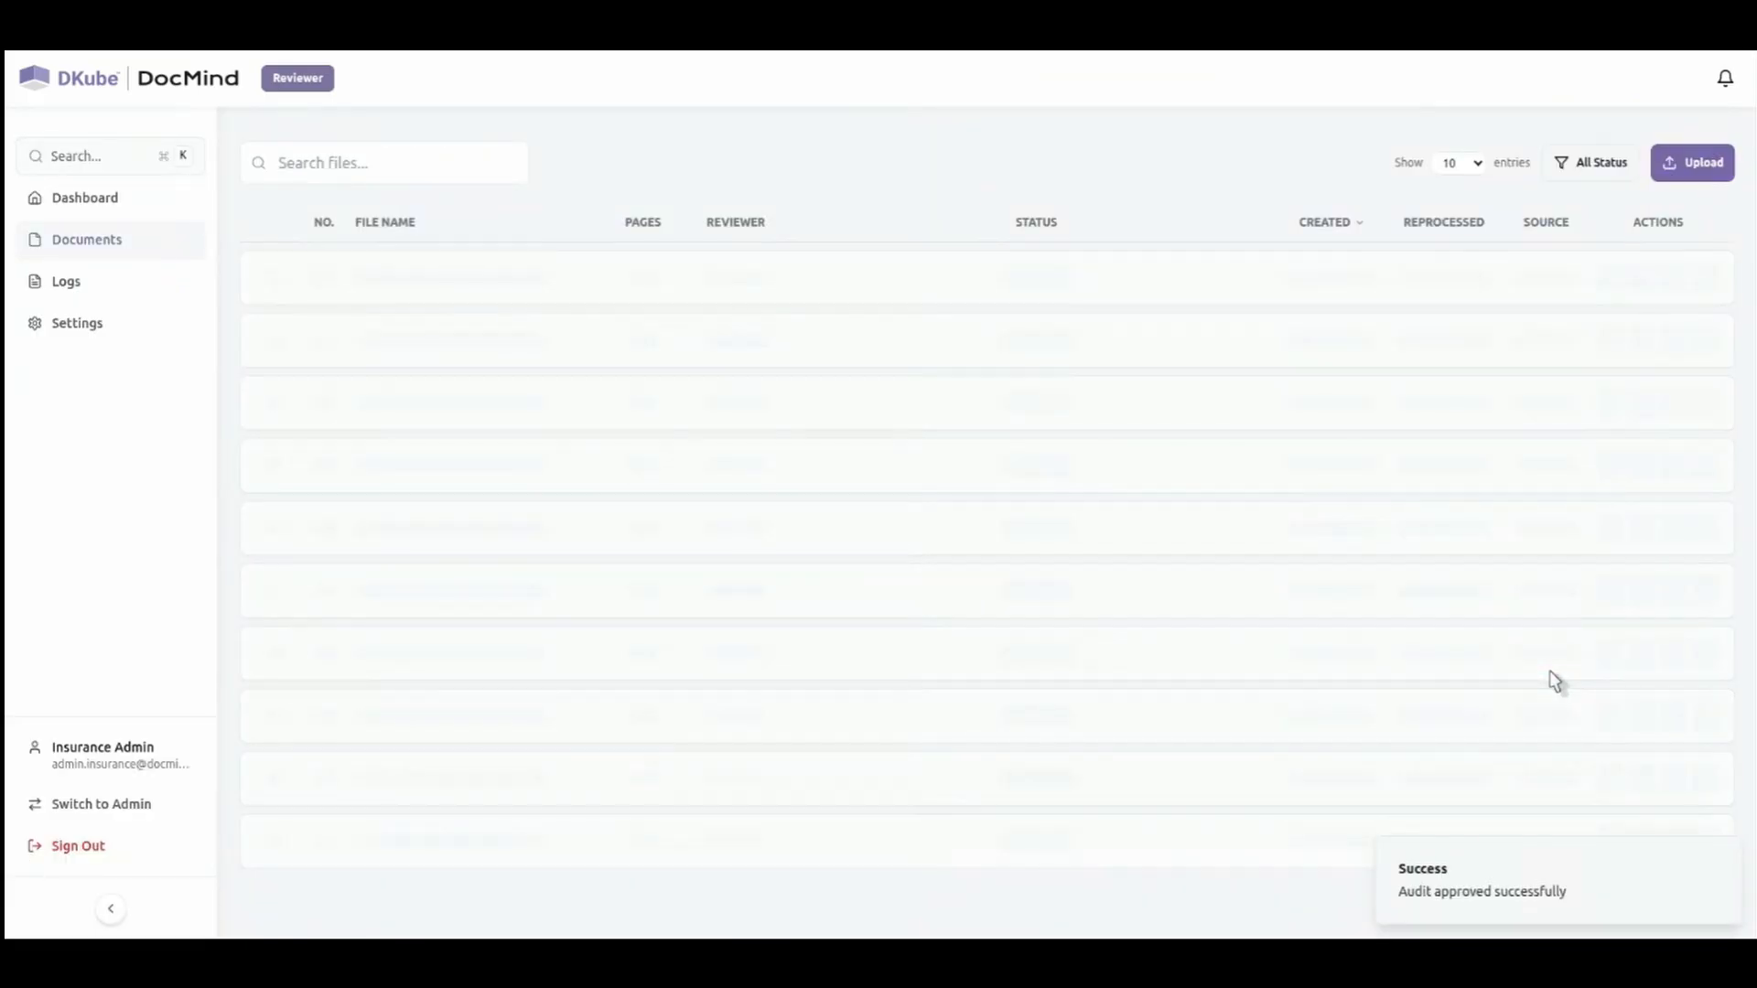
drag(980, 279, 1167, 297)
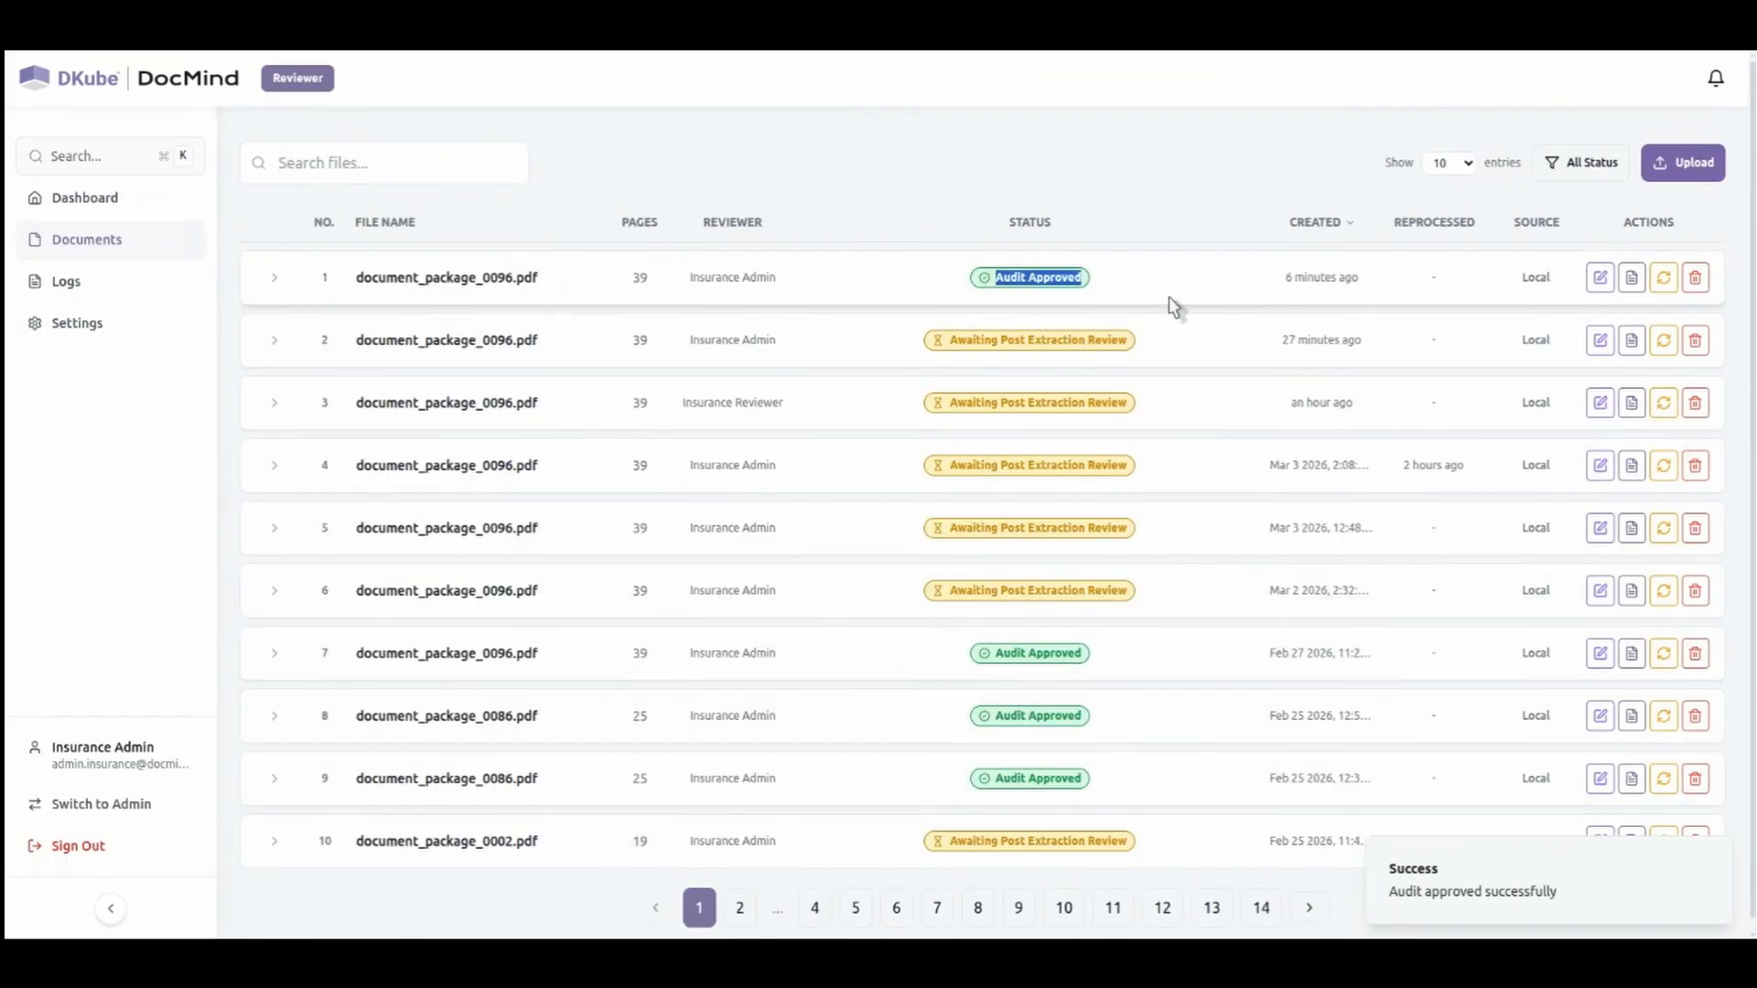
click(1176, 302)
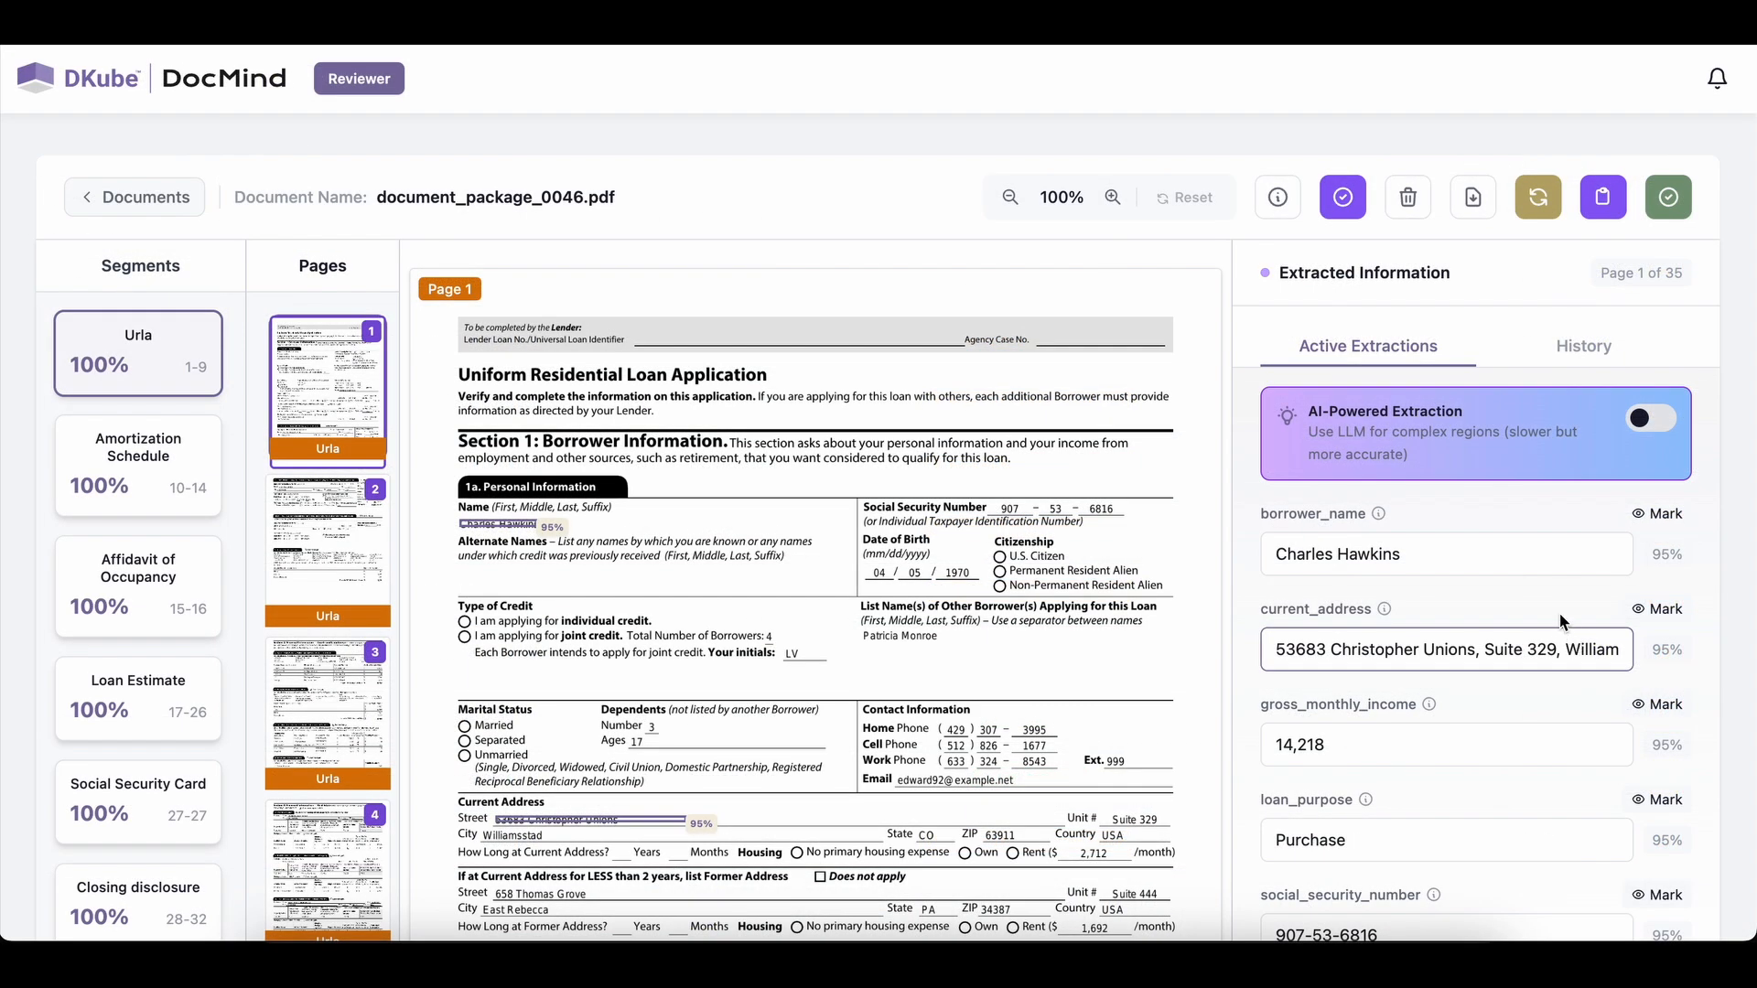
Examine the Urla extractions of document_package_0046.pdf, then open its extracted fields JSON and read through all segments.
scroll(1550, 590, down, 2)
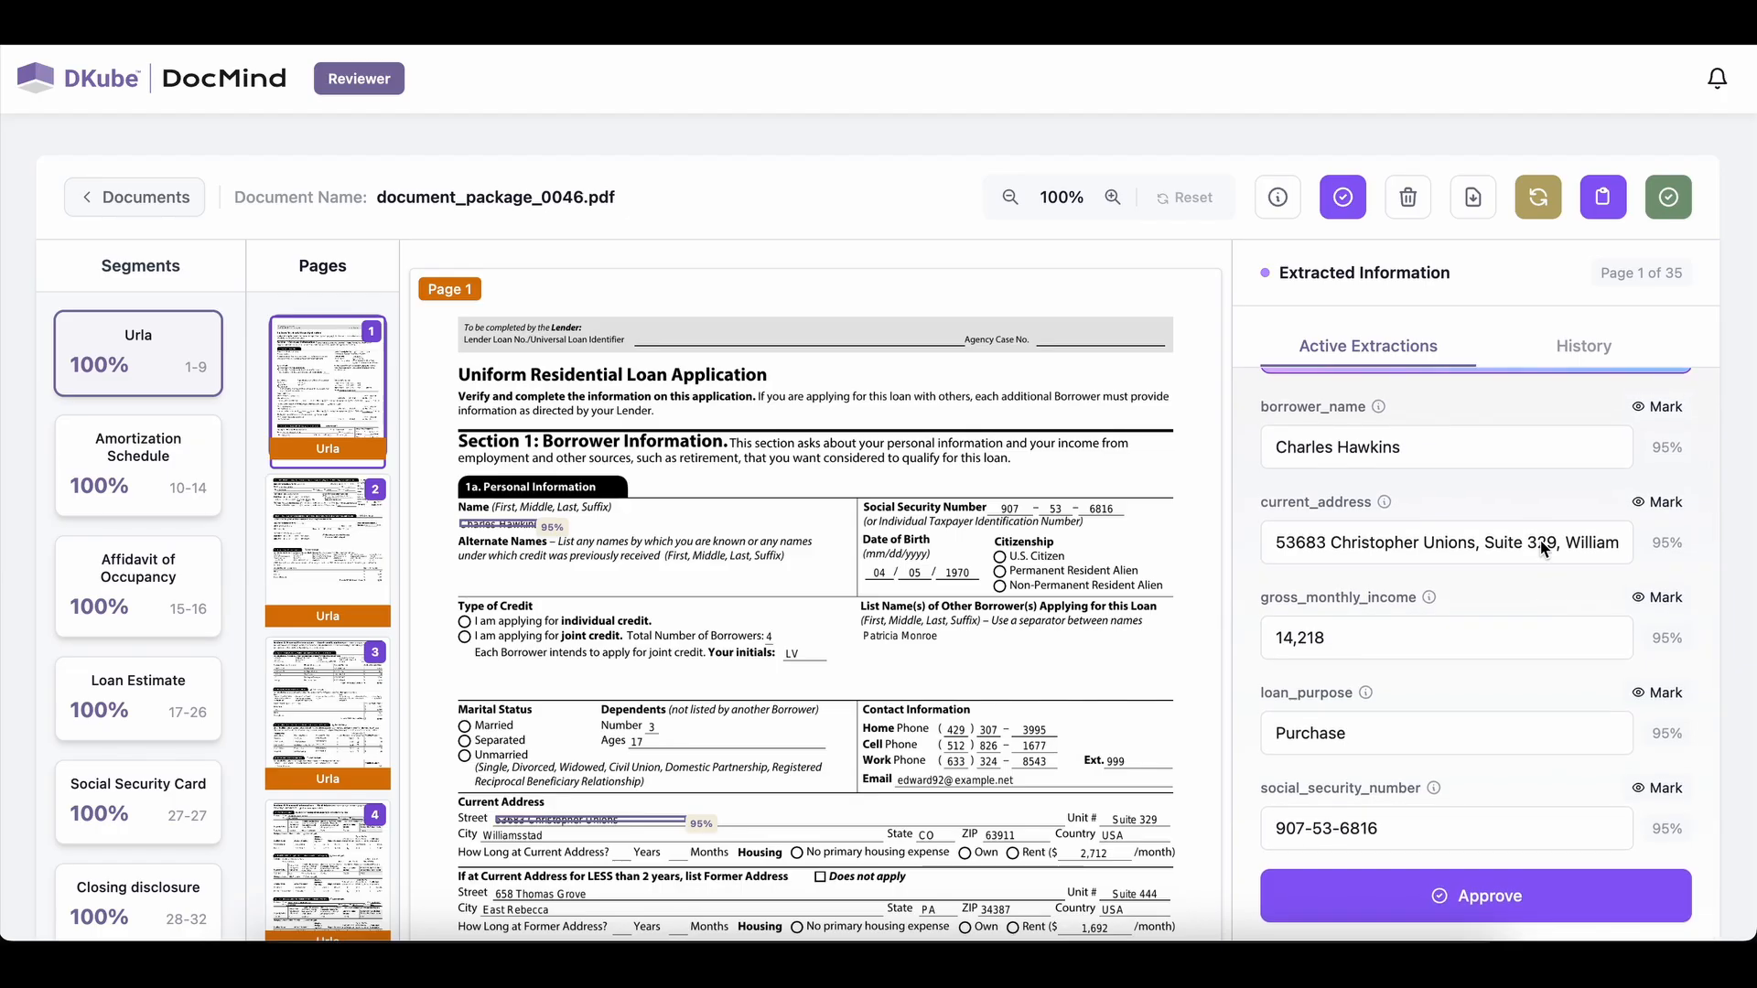
click(1479, 199)
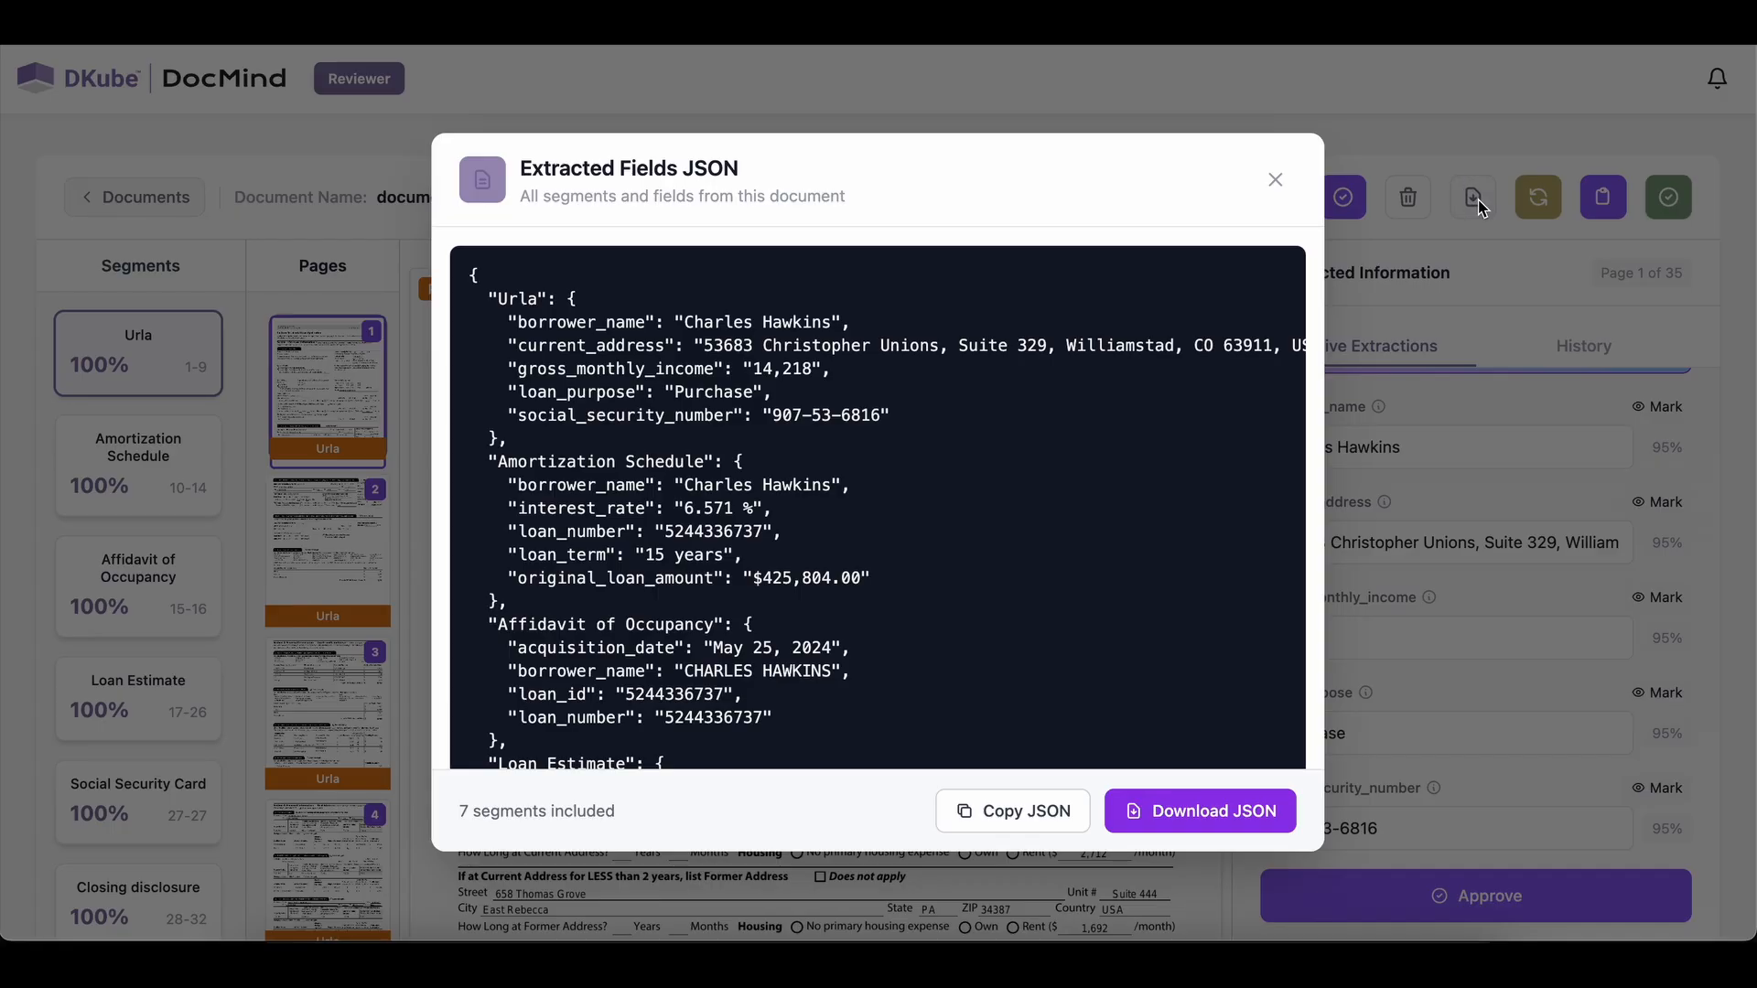
scroll(874, 549, down, 5)
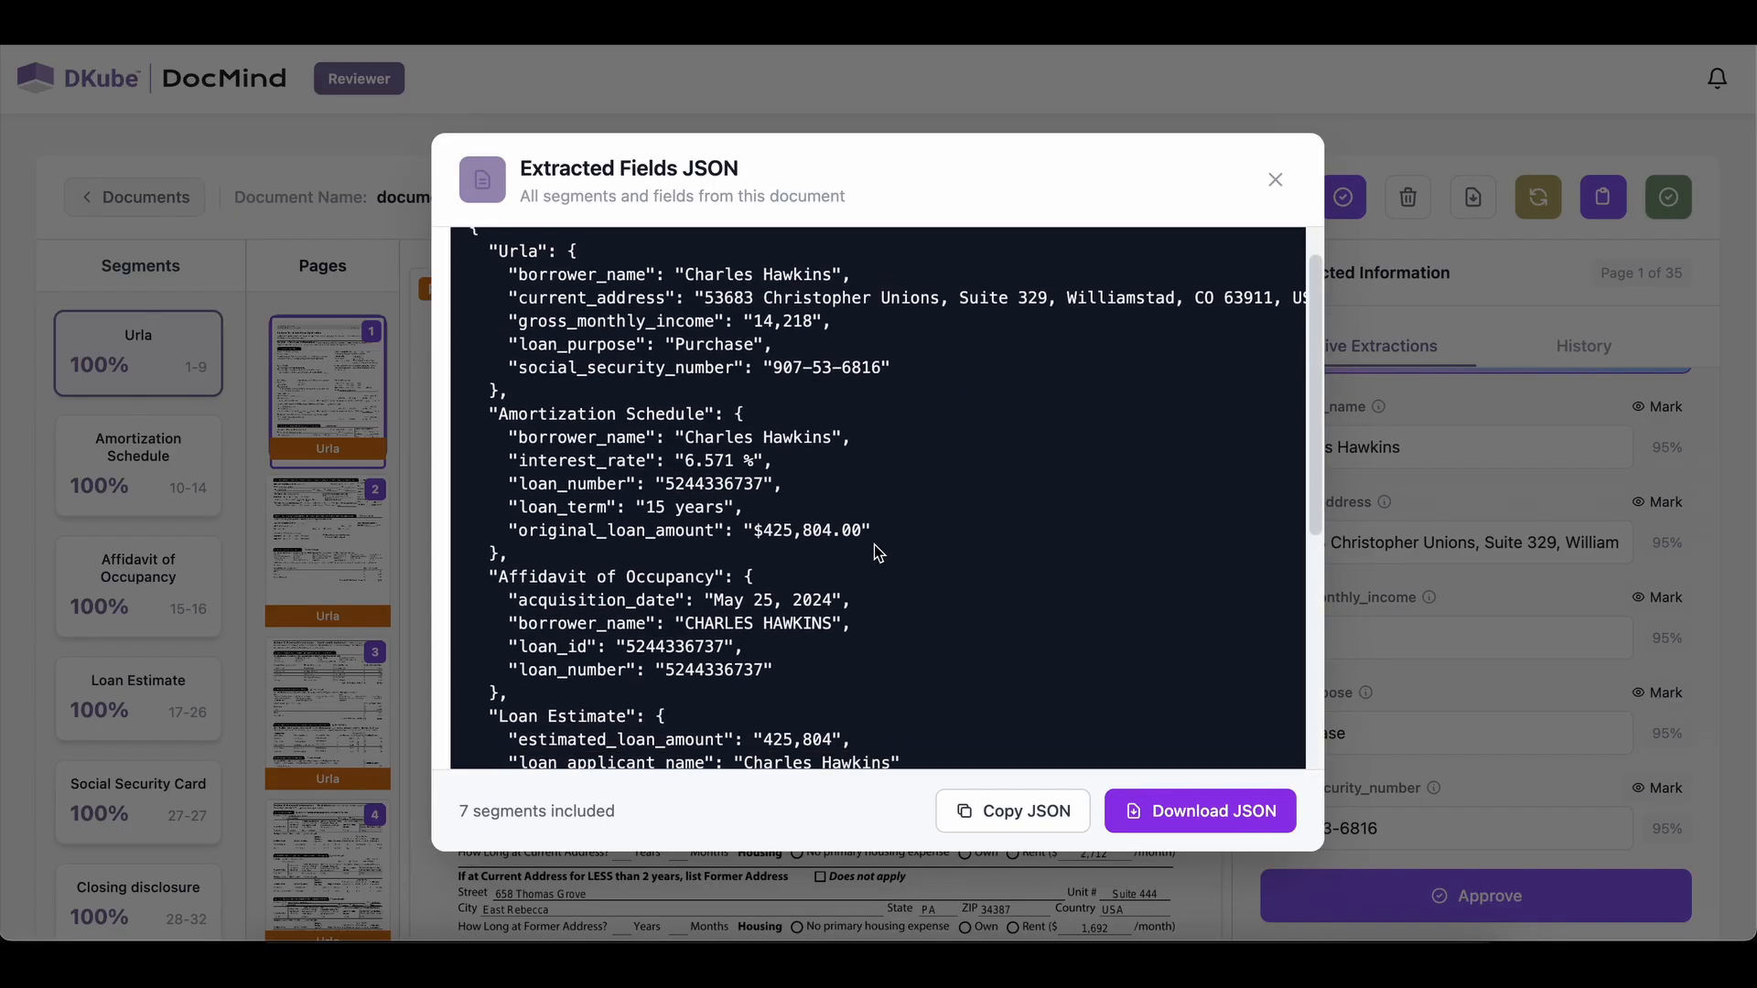
scroll(875, 549, down, 2)
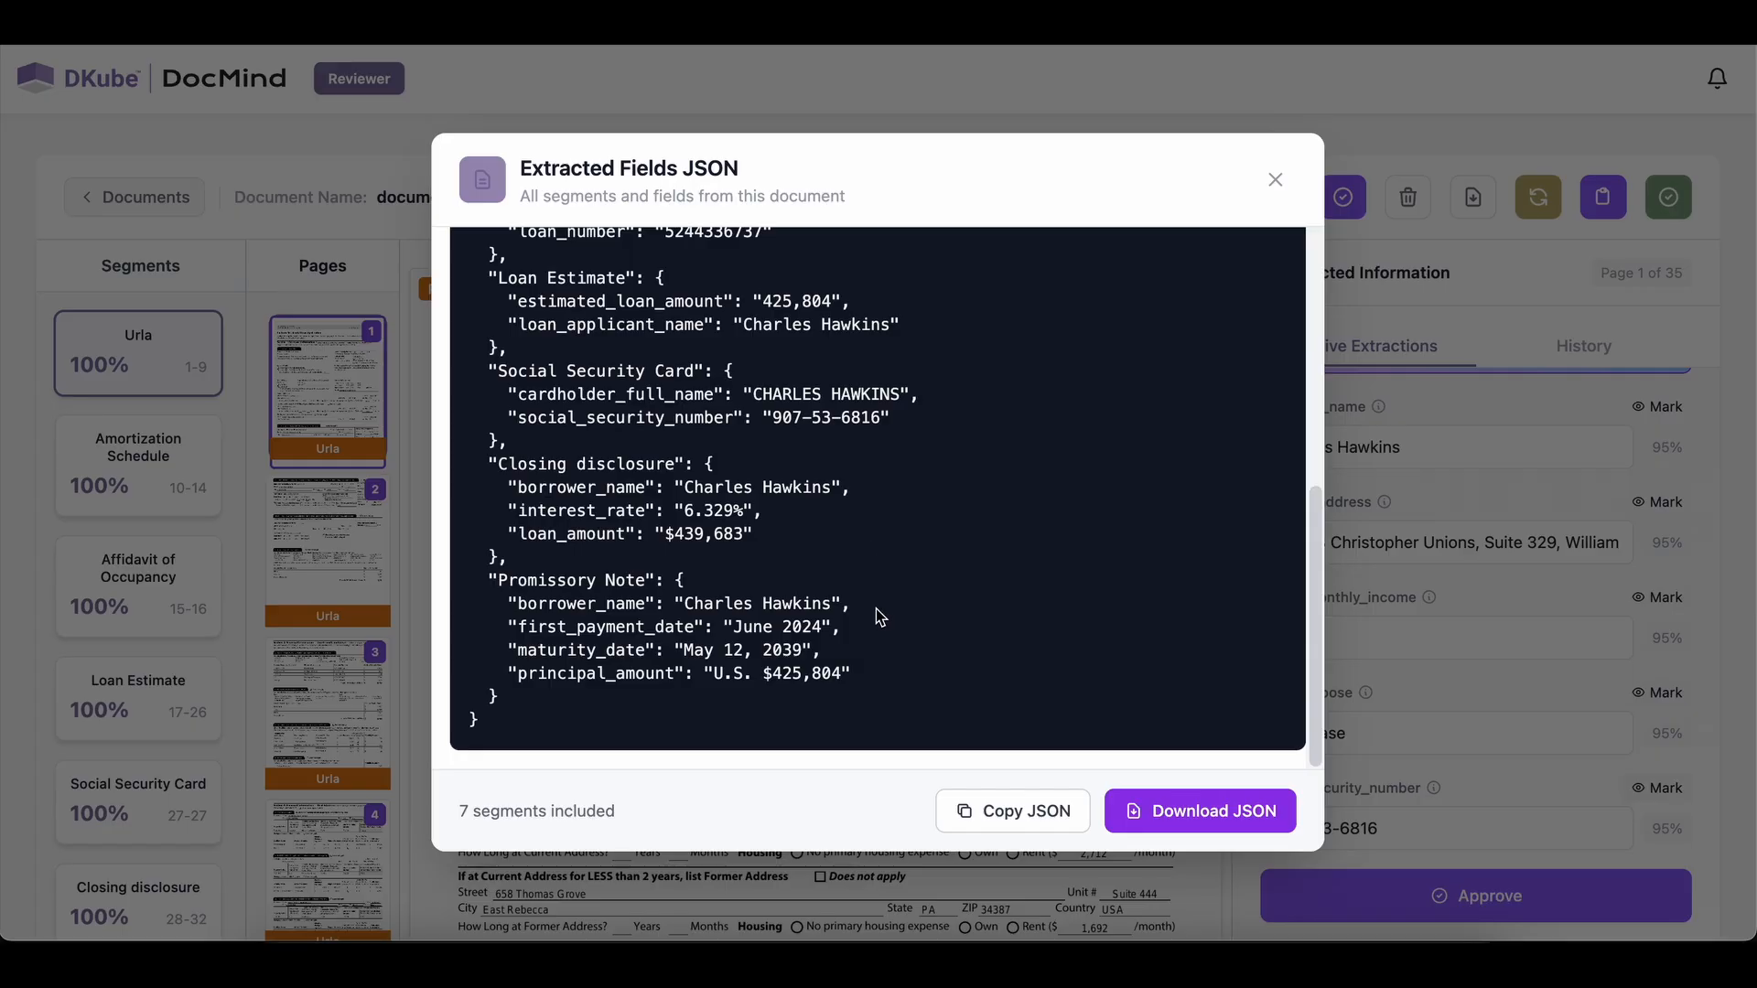
Compare the borrower name across the segments of the extracted fields JSON and copy the JSON.
drag(876, 607, 694, 608)
scroll(693, 608, up, 5)
drag(857, 382, 689, 382)
scroll(689, 381, up, 2)
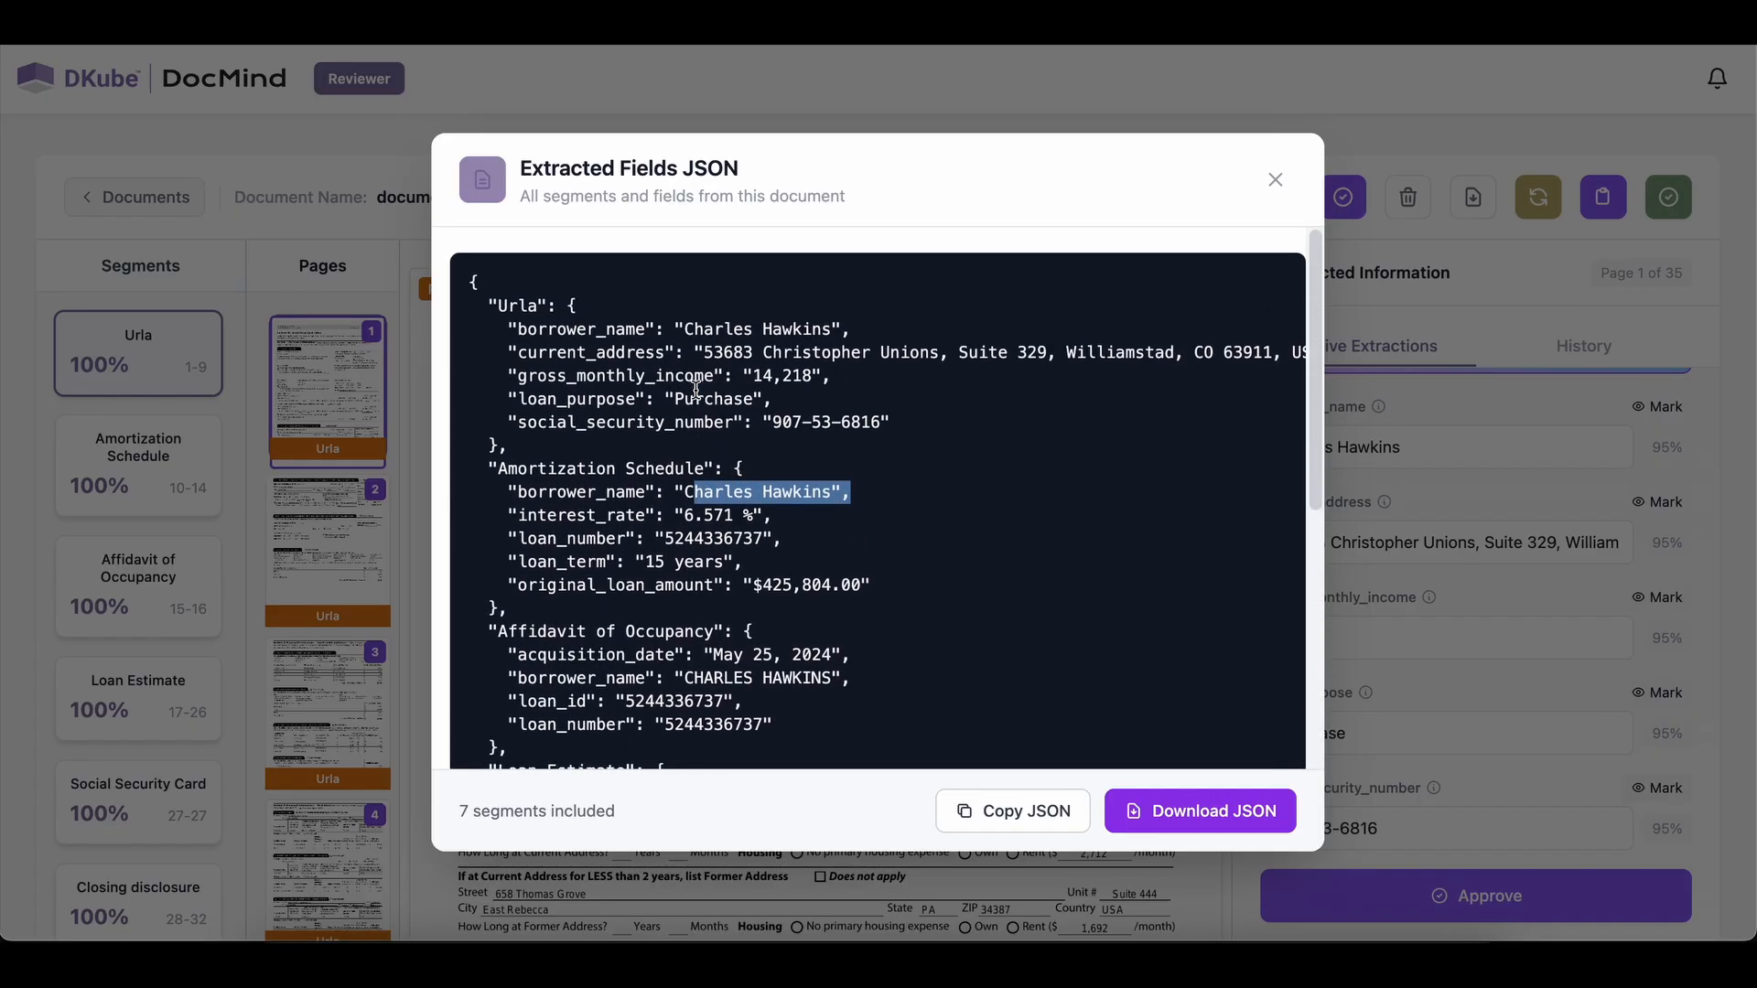
drag(851, 322, 665, 322)
click(1015, 811)
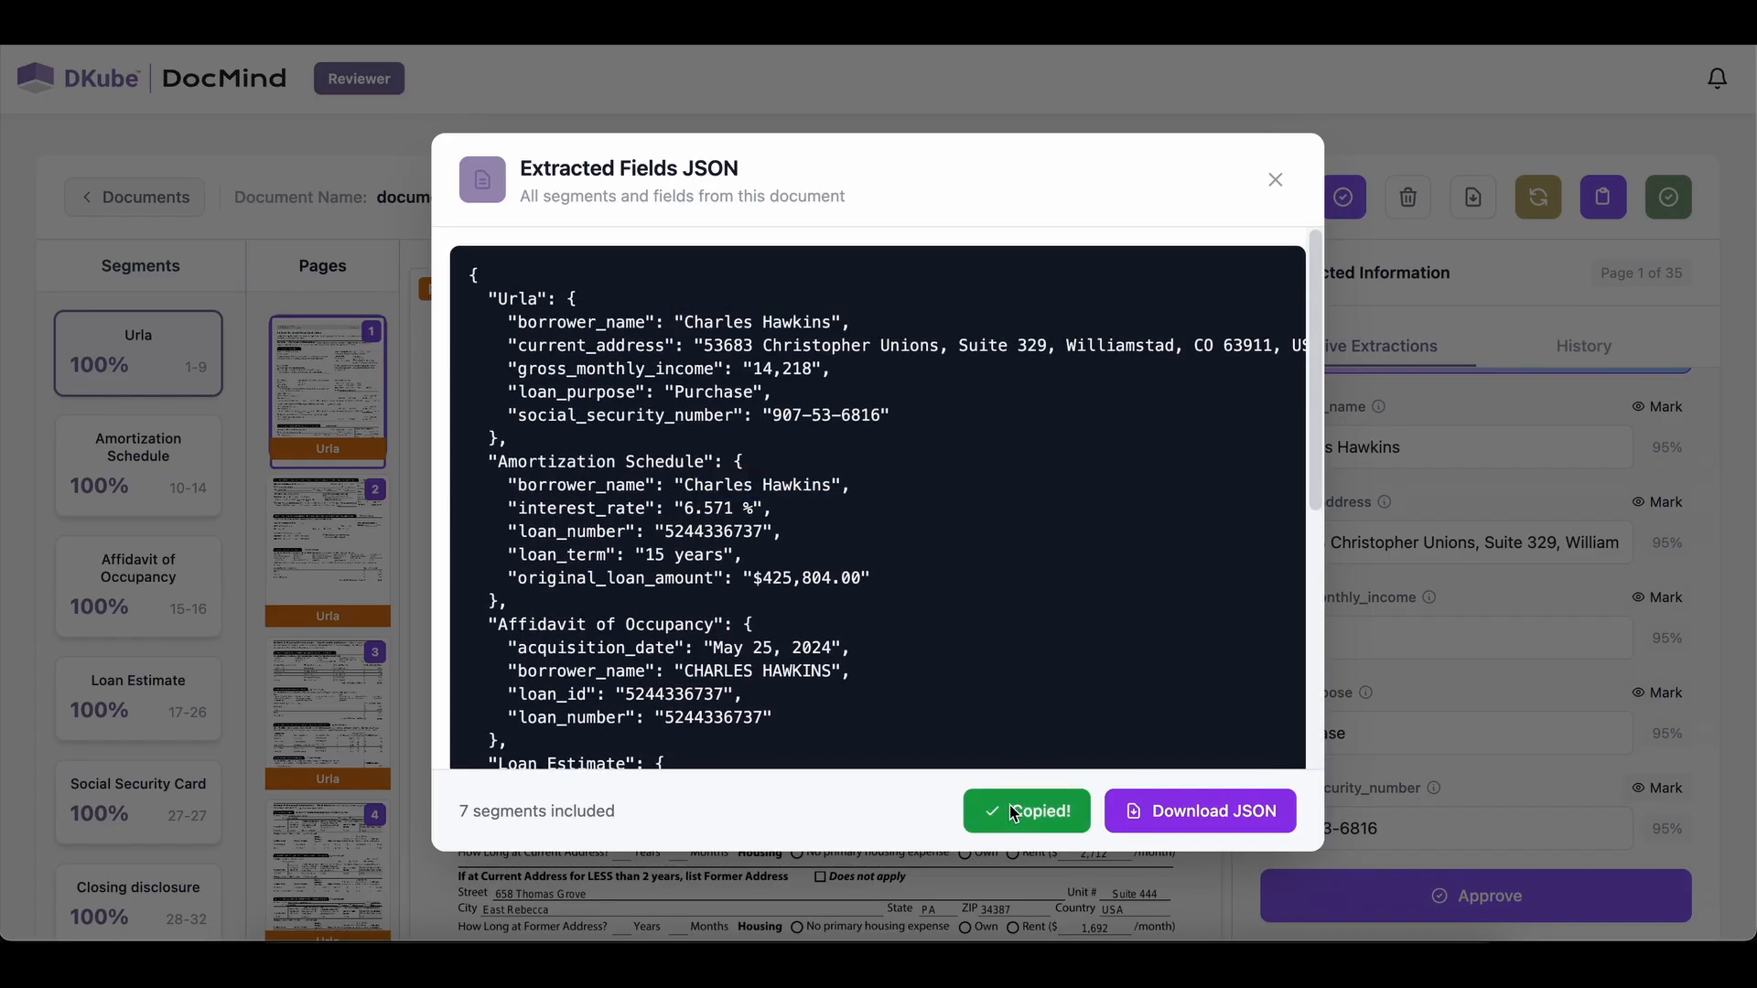